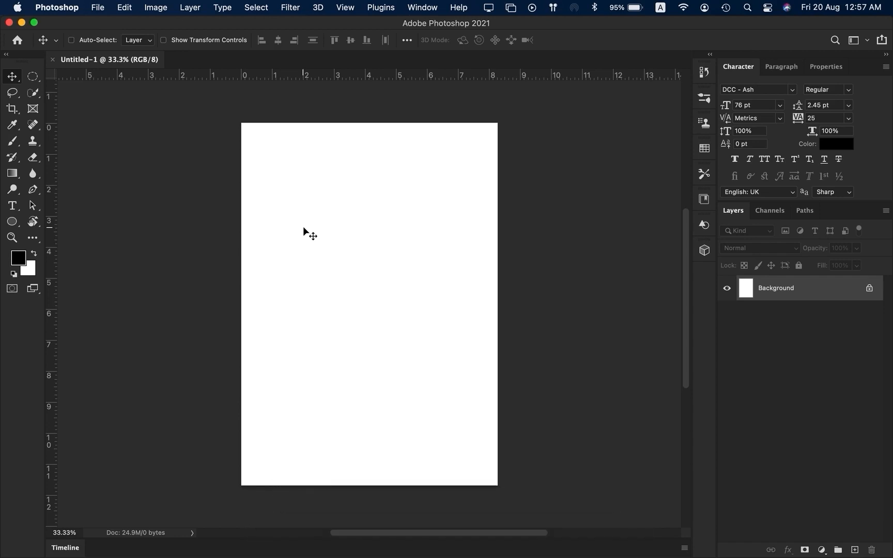
{"action": "key", "text": "super+v"}
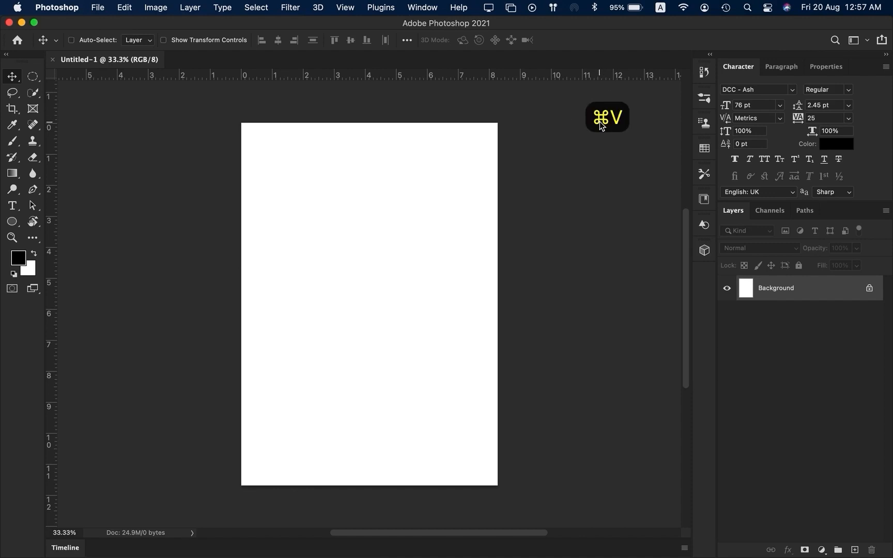
{"action": "key", "text": "super+v"}
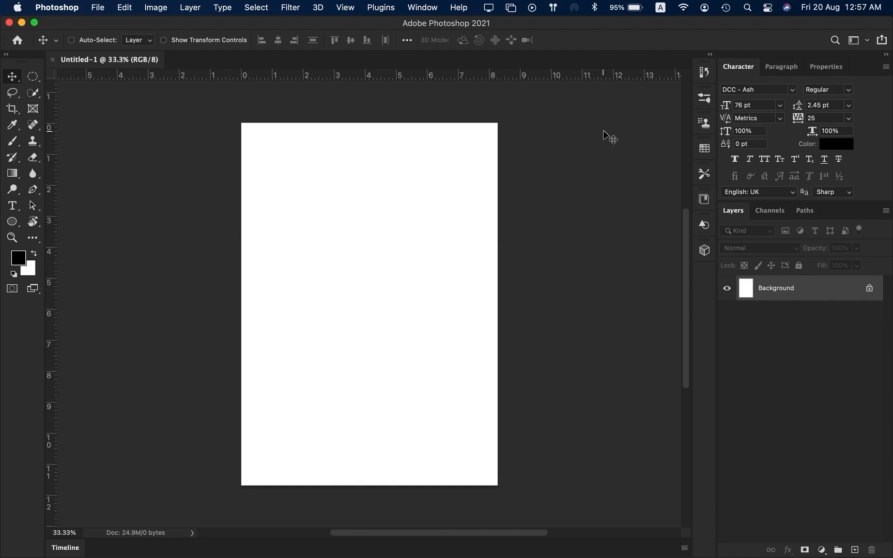
{"action": "key", "text": "super+v"}
{"action": "key", "text": "alt+v"}
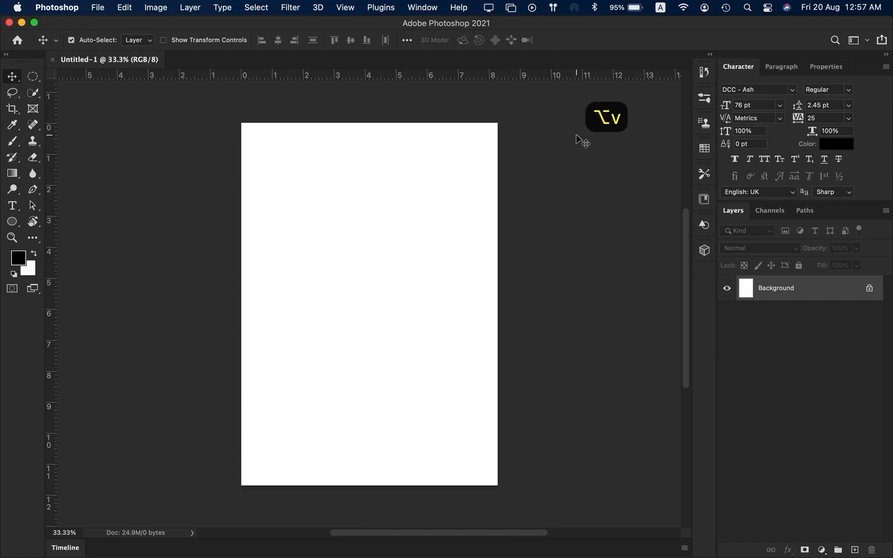
{"action": "key", "text": "alt+v"}
{"action": "key", "text": "alt+v"}
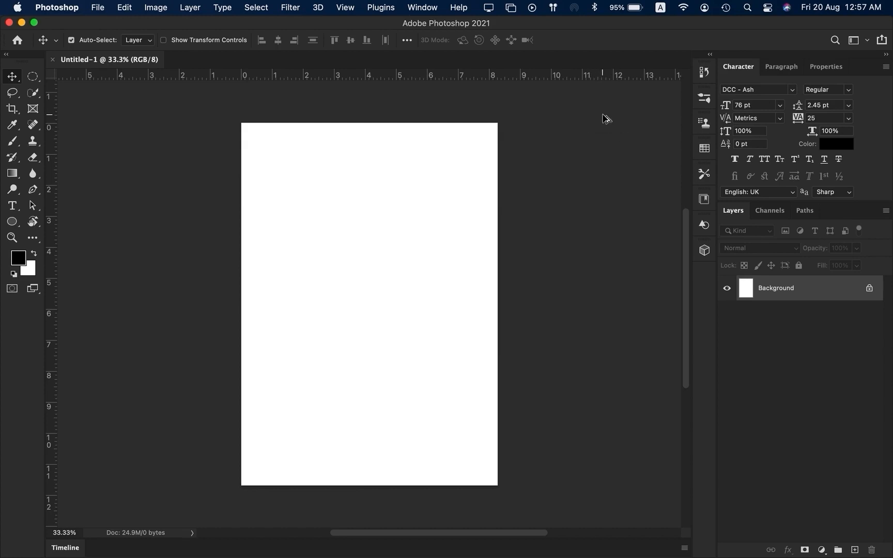
{"action": "key", "text": "alt+v"}
{"action": "key", "text": "v"}
Draw a straight, gently rising two-anchor path across the page's upper half with the Pen tool, undoing the extra anchor
{"action": "key", "text": "p"}
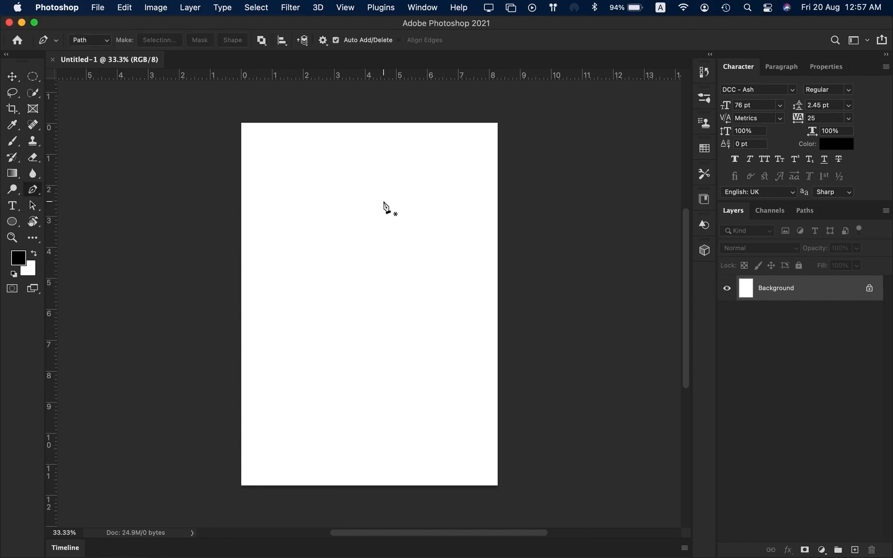
{"action": "left_click", "coordinate": [274, 254]}
{"action": "left_click", "coordinate": [383, 238]}
{"action": "left_click", "coordinate": [335, 245]}
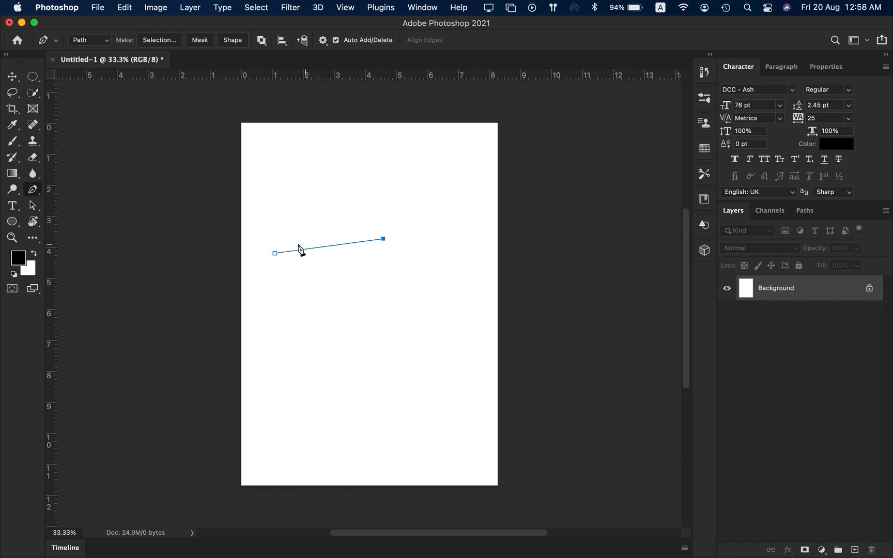
{"action": "key", "text": "ctrl+z"}
Examine the straight path and the surrounding page at several magnifications and canvas positions
{"action": "scroll", "coordinate": [329, 269], "scroll_direction": "up", "scroll_amount": 3}
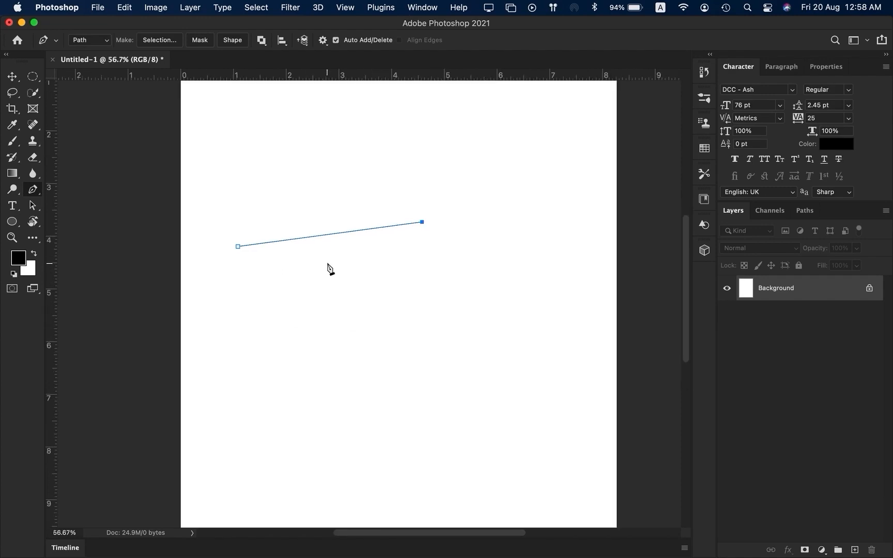
{"action": "scroll", "coordinate": [329, 269], "scroll_direction": "up", "scroll_amount": 3}
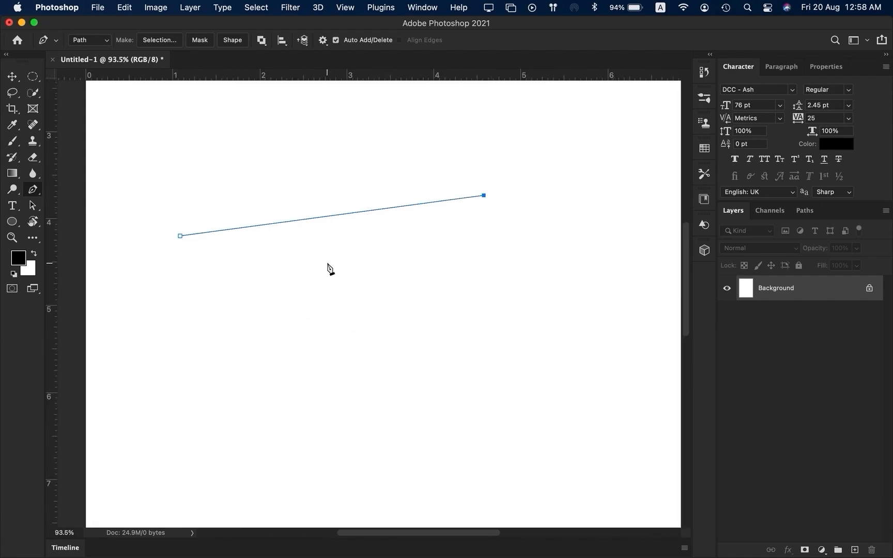
{"action": "scroll", "coordinate": [330, 268], "scroll_direction": "up", "scroll_amount": 3}
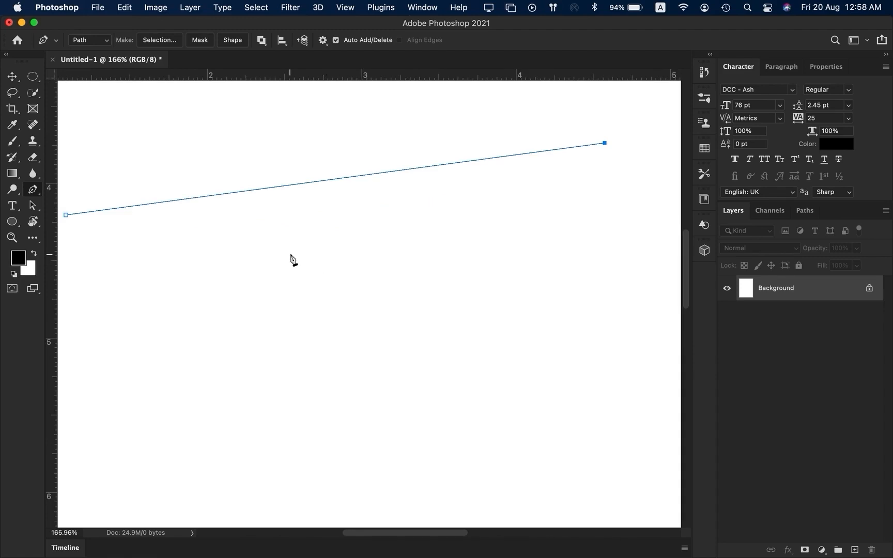
{"action": "scroll", "coordinate": [291, 259], "scroll_direction": "down", "scroll_amount": 3}
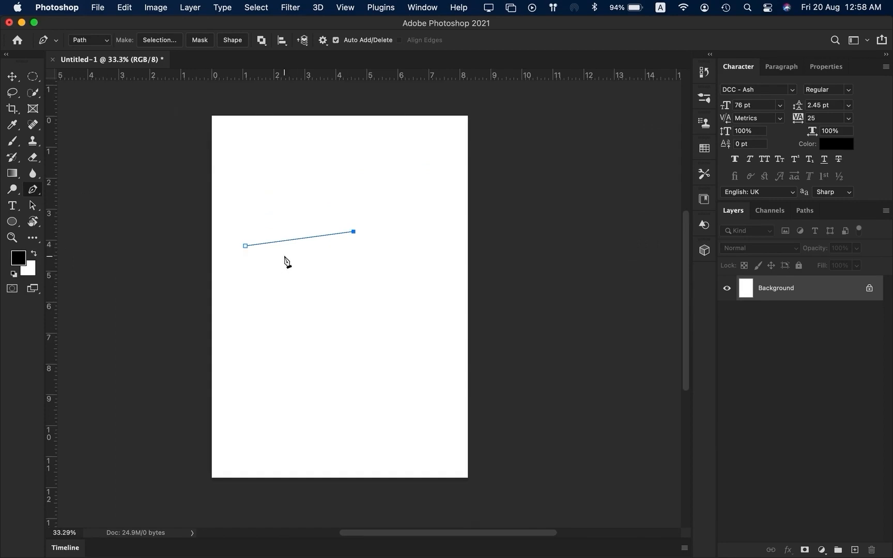
{"action": "scroll", "coordinate": [286, 261], "scroll_direction": "down", "scroll_amount": 2}
{"action": "scroll", "coordinate": [286, 261], "scroll_direction": "up", "scroll_amount": 2}
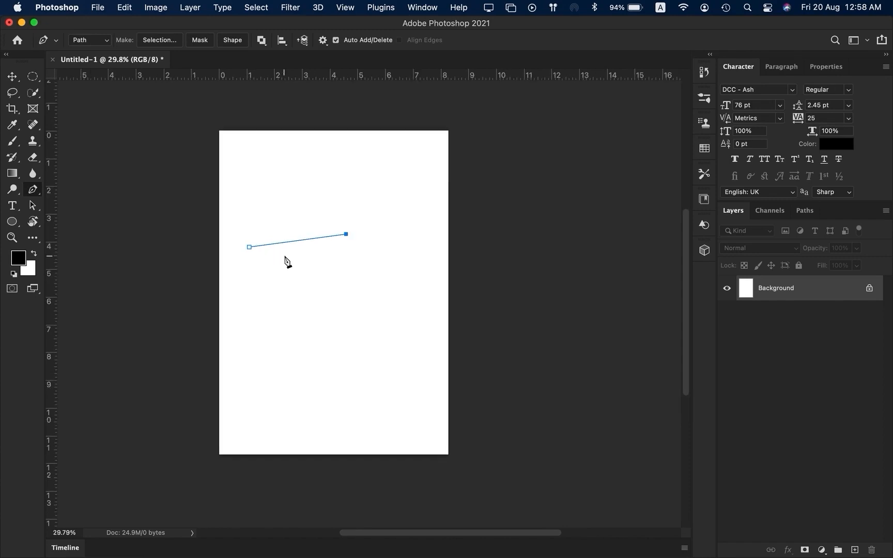
{"action": "scroll", "coordinate": [215, 251], "scroll_direction": "up", "scroll_amount": 2}
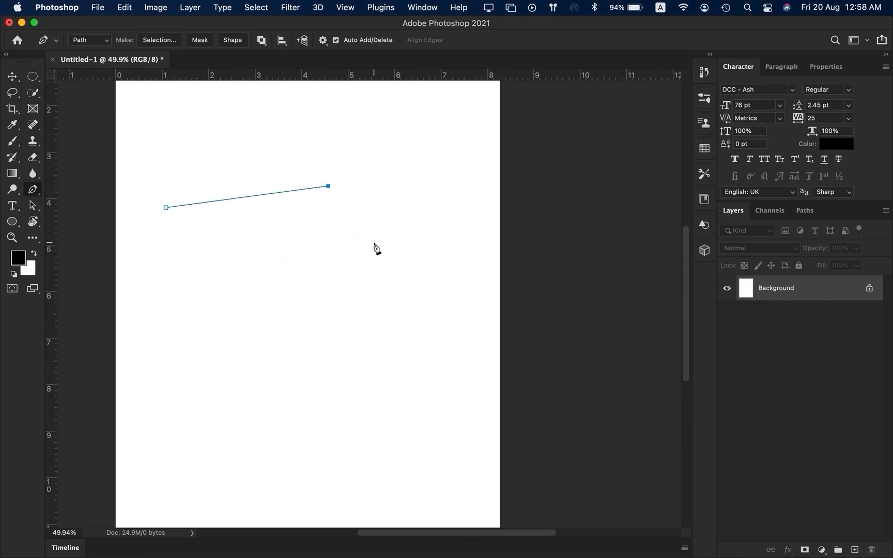
{"action": "key", "text": "space"}
{"action": "left_click_drag", "start_coordinate": [324, 237], "coordinate": [384, 249]}
{"action": "mouse_move", "coordinate": [495, 227]}
{"action": "left_mouse_down"}
{"action": "mouse_move", "coordinate": [435, 260]}
{"action": "mouse_move", "coordinate": [458, 241]}
{"action": "mouse_move", "coordinate": [505, 235]}
{"action": "left_mouse_up"}
{"action": "left_click_drag", "start_coordinate": [439, 178], "coordinate": [529, 288]}
{"action": "left_click_drag", "start_coordinate": [546, 200], "coordinate": [368, 210]}
{"action": "left_click_drag", "start_coordinate": [487, 211], "coordinate": [347, 233]}
{"action": "left_click_drag", "start_coordinate": [412, 261], "coordinate": [545, 167]}
{"action": "left_click_drag", "start_coordinate": [399, 304], "coordinate": [355, 261]}
{"action": "left_click_drag", "start_coordinate": [324, 321], "coordinate": [395, 351]}
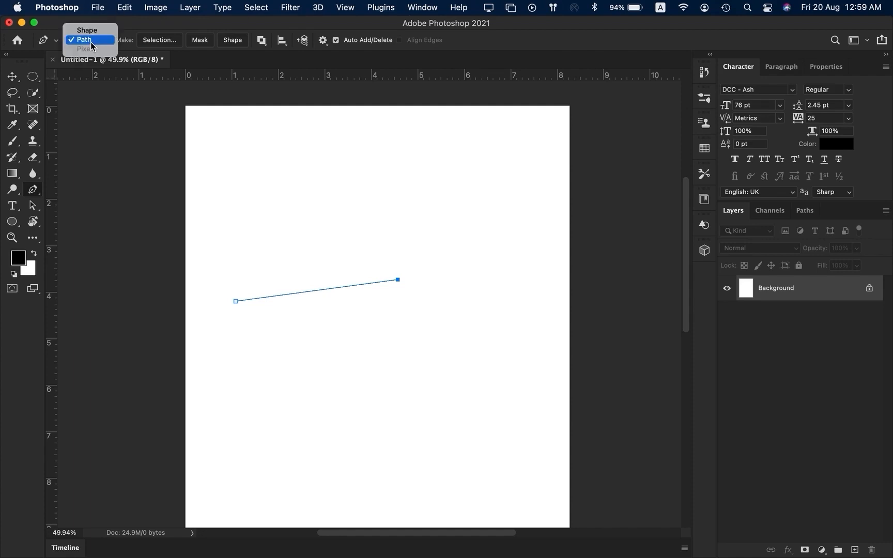
Switch the Pen tool's drawing mode to Shape and back to Path
{"action": "left_click", "coordinate": [87, 30]}
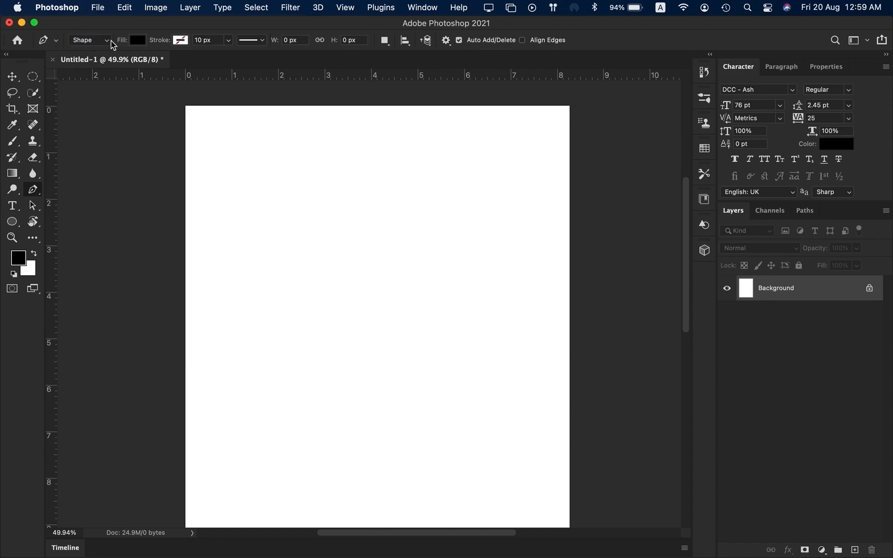
{"action": "left_click", "coordinate": [99, 41]}
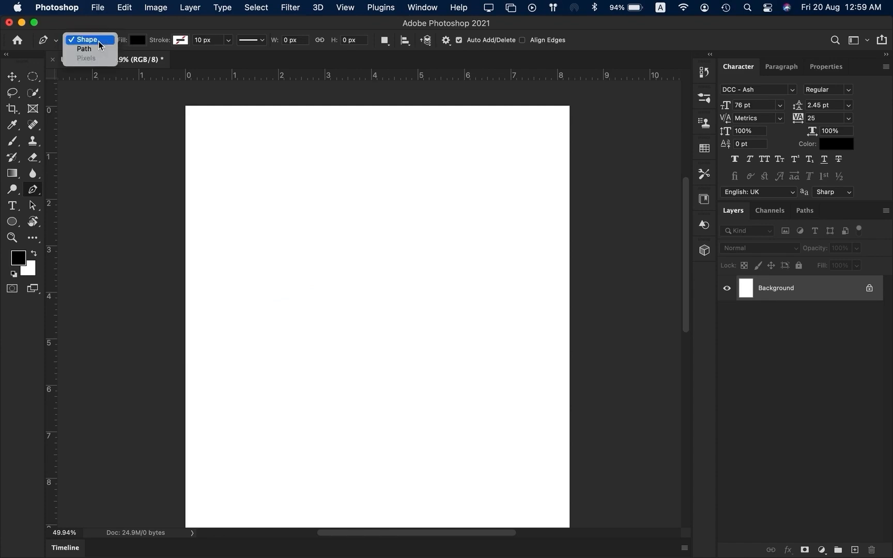
{"action": "left_click", "coordinate": [92, 49]}
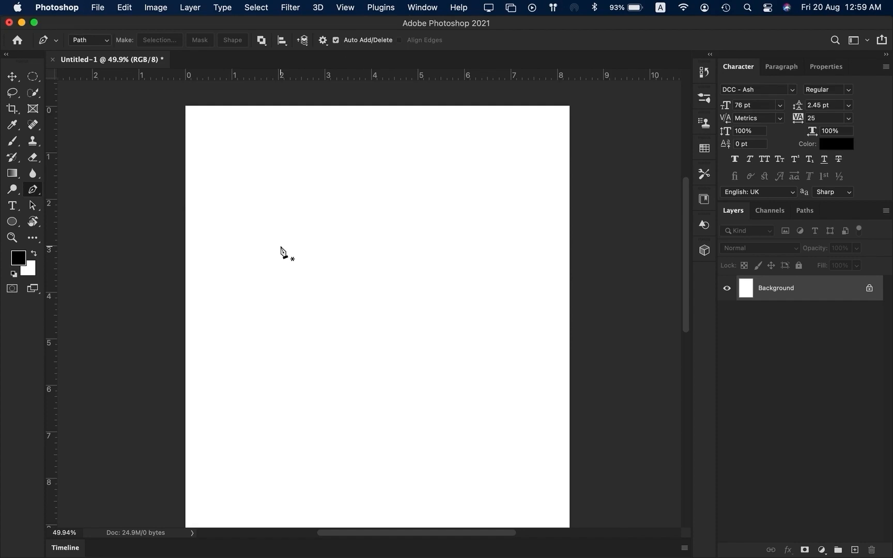
Draw the outer side of a freeform path with straight segments, from an upper peak clockwise around to the lower left
{"action": "left_click", "coordinate": [238, 242]}
{"action": "left_click", "coordinate": [331, 194]}
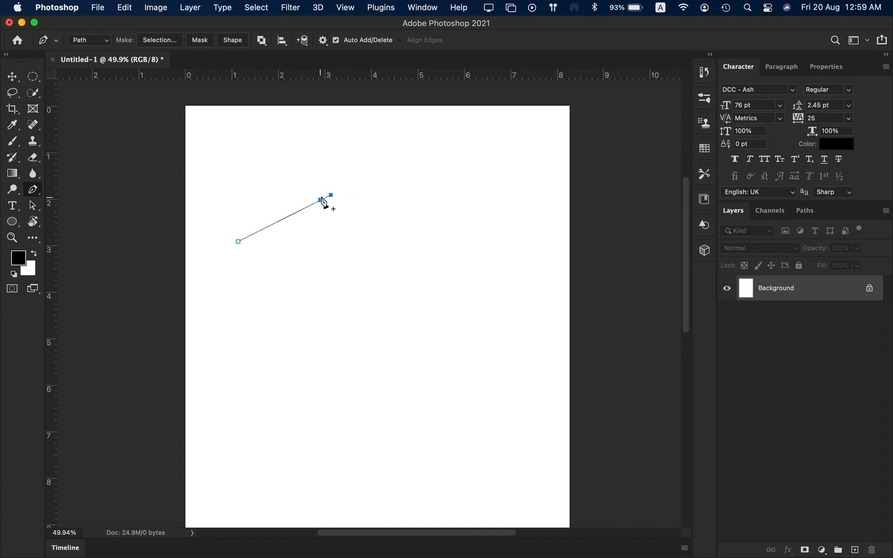
{"action": "left_click", "coordinate": [335, 243]}
{"action": "left_click", "coordinate": [374, 252]}
{"action": "left_click", "coordinate": [346, 297]}
{"action": "left_click", "coordinate": [295, 319]}
{"action": "left_click", "coordinate": [266, 313]}
{"action": "left_click", "coordinate": [243, 291]}
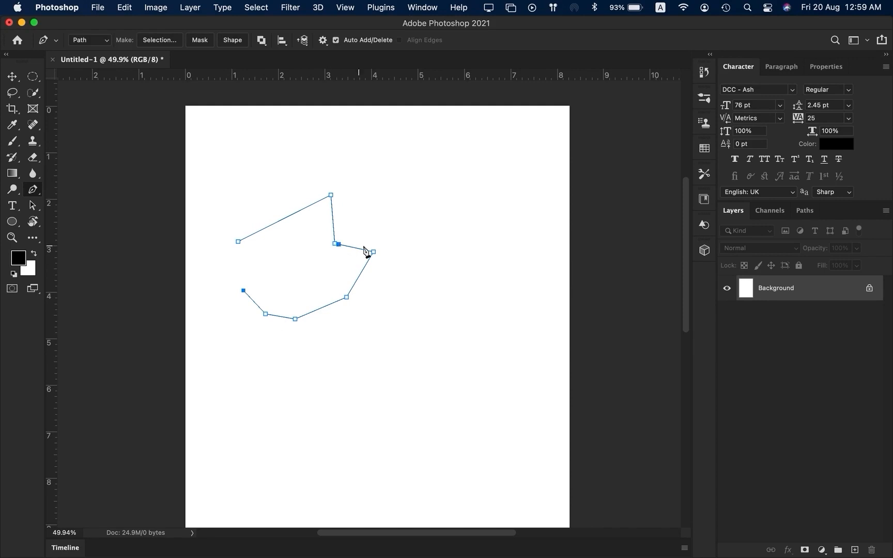
Continue the freeform path through an inner notch with one curved corner and close it at its starting anchor
{"action": "left_click", "coordinate": [274, 260]}
{"action": "left_click", "coordinate": [297, 288]}
{"action": "left_click", "coordinate": [331, 280]}
{"action": "left_click", "coordinate": [314, 245]}
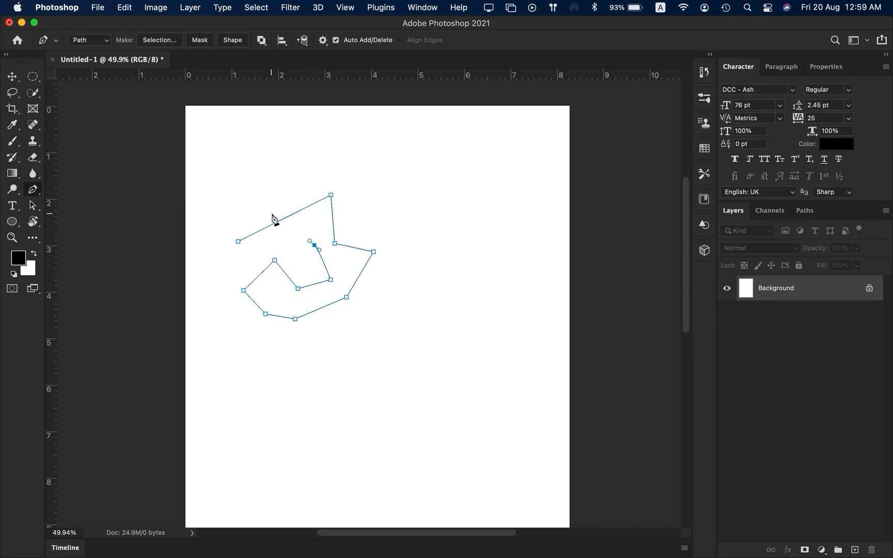
{"action": "left_click", "coordinate": [254, 253]}
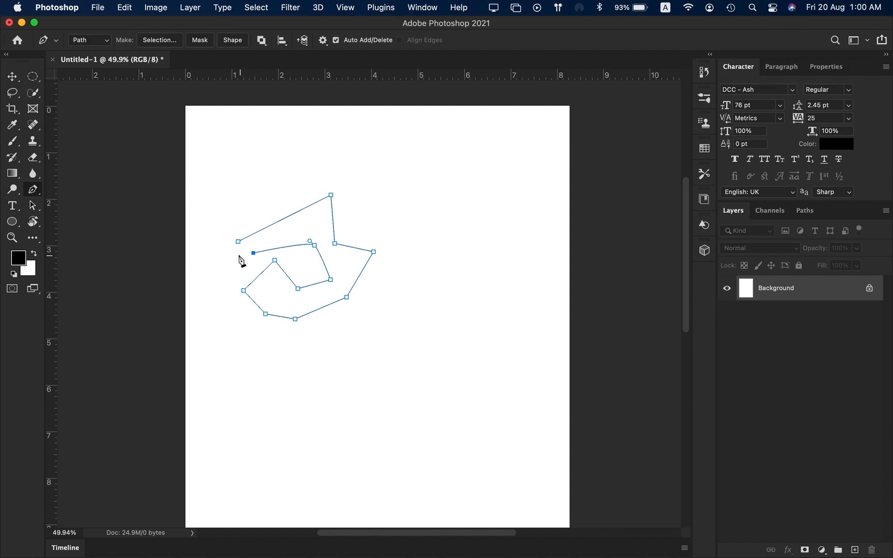
{"action": "scroll", "coordinate": [227, 254], "scroll_direction": "up", "scroll_amount": 10}
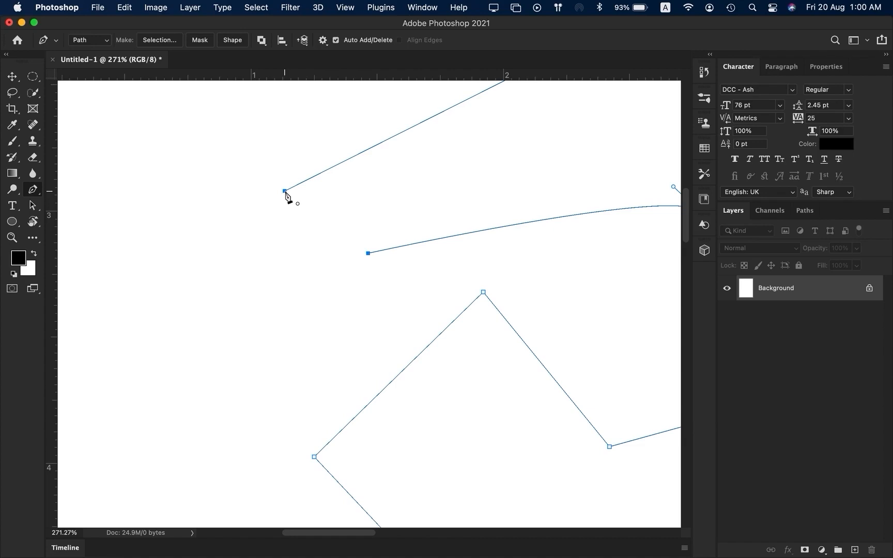
{"action": "left_click", "coordinate": [285, 191]}
Convert the closed path directly into a selection, and undo the conversion
{"action": "scroll", "coordinate": [233, 242], "scroll_direction": "down", "scroll_amount": 3}
{"action": "scroll", "coordinate": [233, 242], "scroll_direction": "down", "scroll_amount": 3}
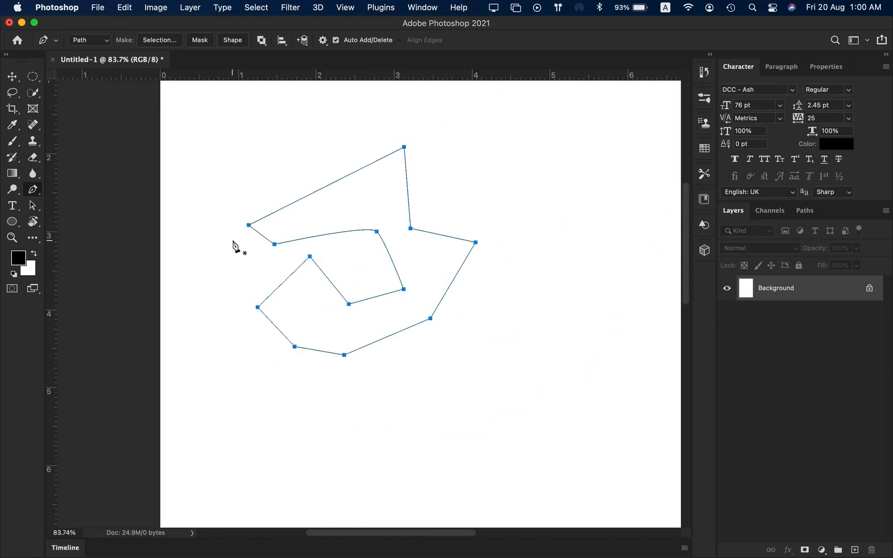
{"action": "scroll", "coordinate": [233, 244], "scroll_direction": "right", "scroll_amount": 4}
{"action": "scroll", "coordinate": [334, 269], "scroll_direction": "left", "scroll_amount": 1}
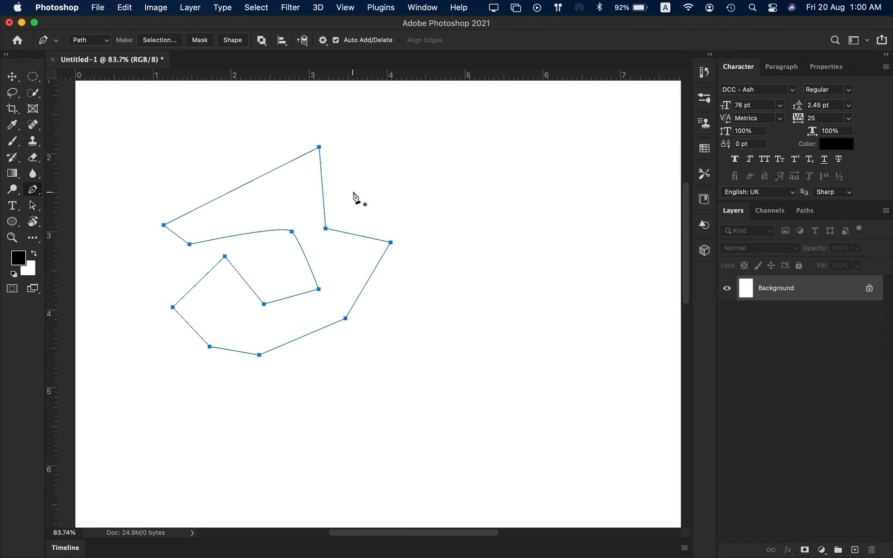
{"action": "key", "text": "super+Return"}
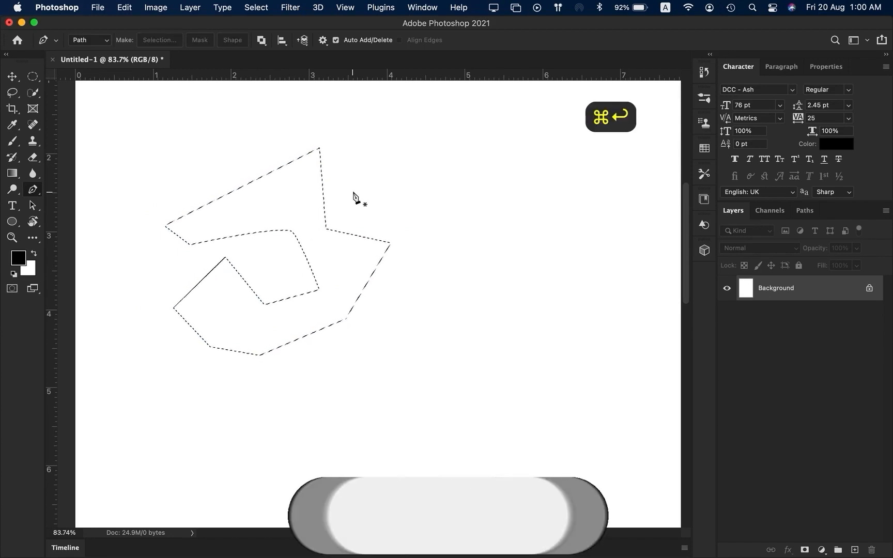
{"action": "key", "text": "super+z"}
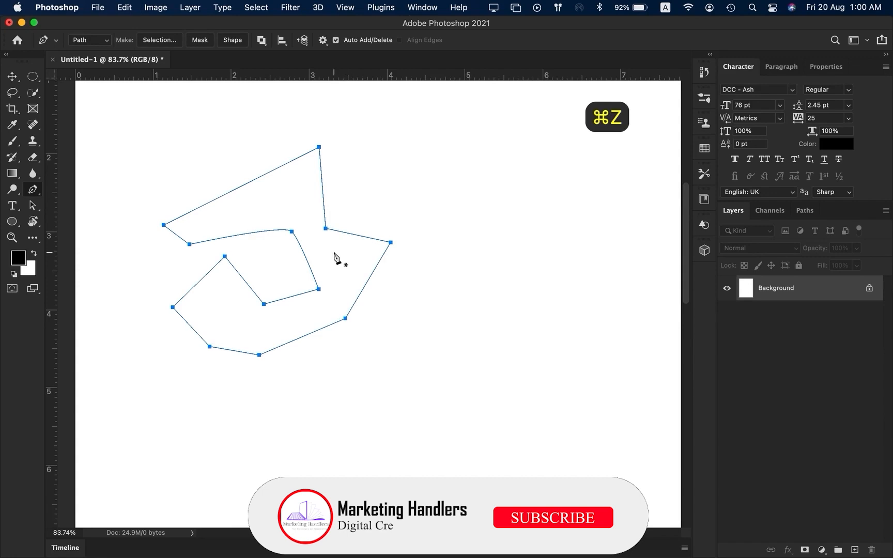
Make a new anti-aliased selection from the closed path with the Make Selection options, and undo it
{"action": "right_click", "coordinate": [328, 251]}
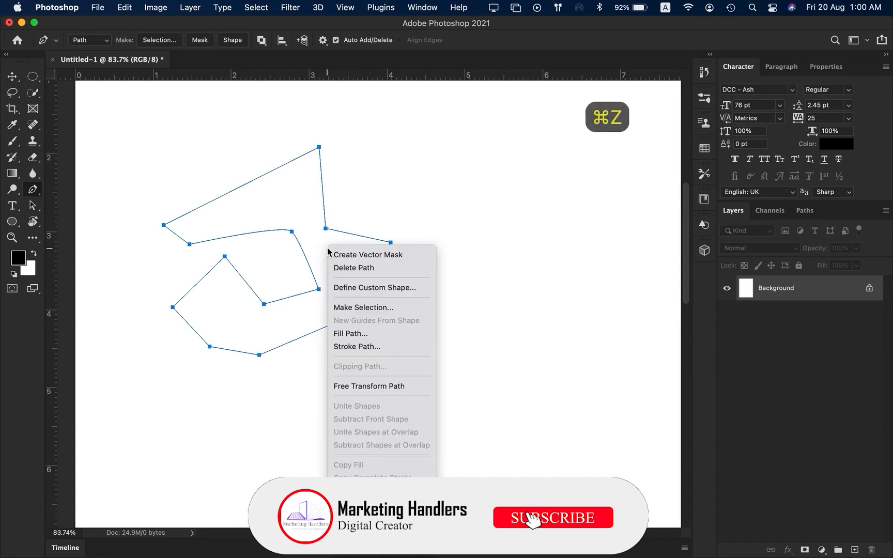
{"action": "left_click", "coordinate": [375, 308]}
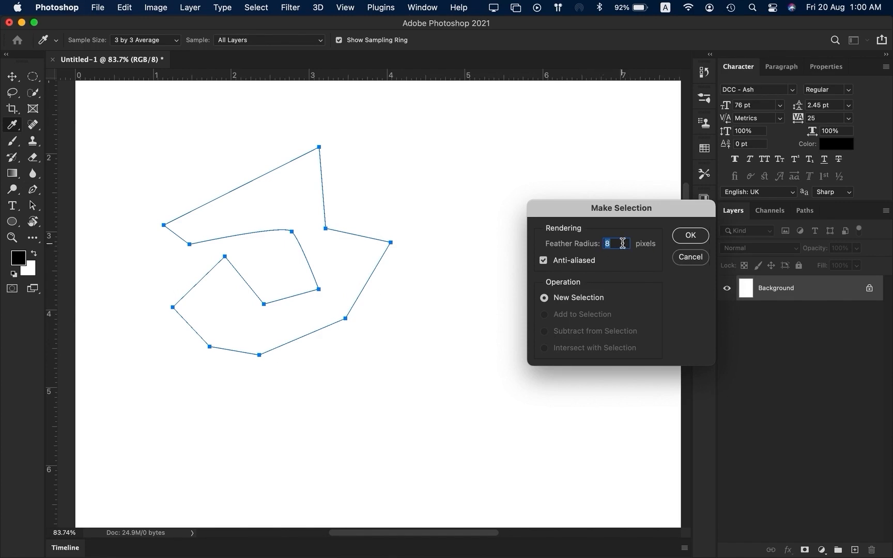
{"action": "left_click", "coordinate": [687, 235]}
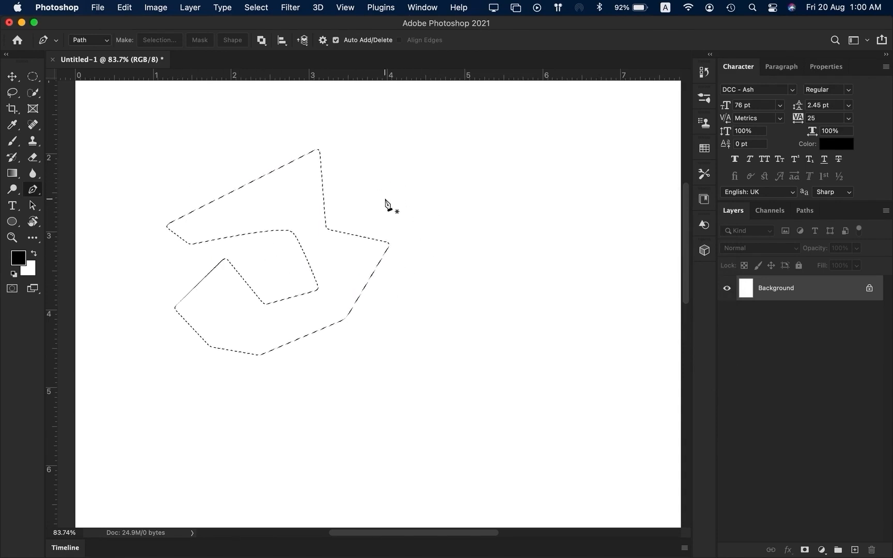
{"action": "key", "text": "super+z"}
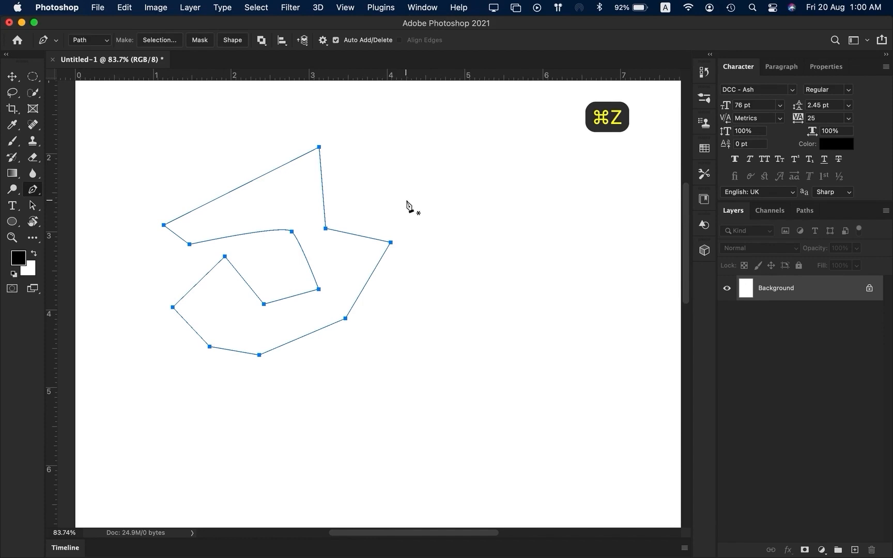
Switch to the Move tool and load the saved Work Path as a selection on the page
{"action": "key", "text": "v"}
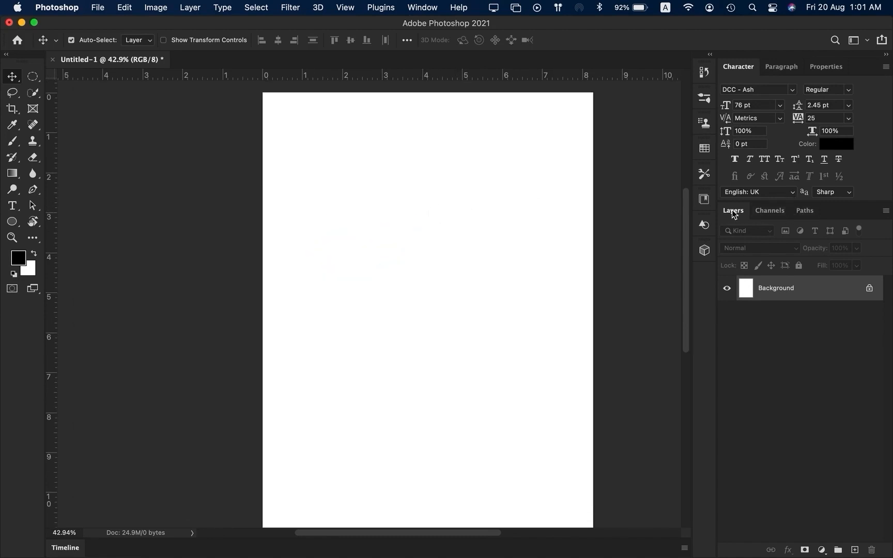
{"action": "left_click", "coordinate": [807, 212]}
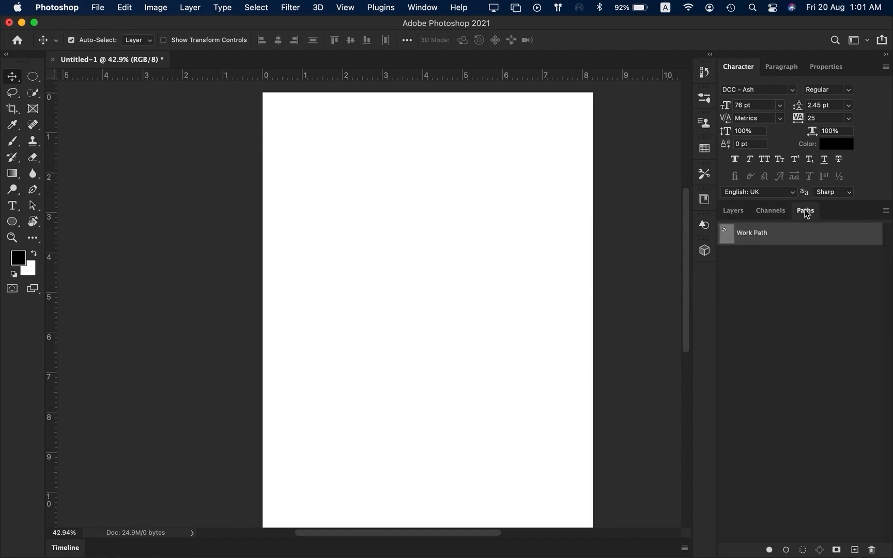
{"action": "left_click_drag", "start_coordinate": [727, 234], "coordinate": [770, 243]}
{"action": "key", "text": "super+Return"}
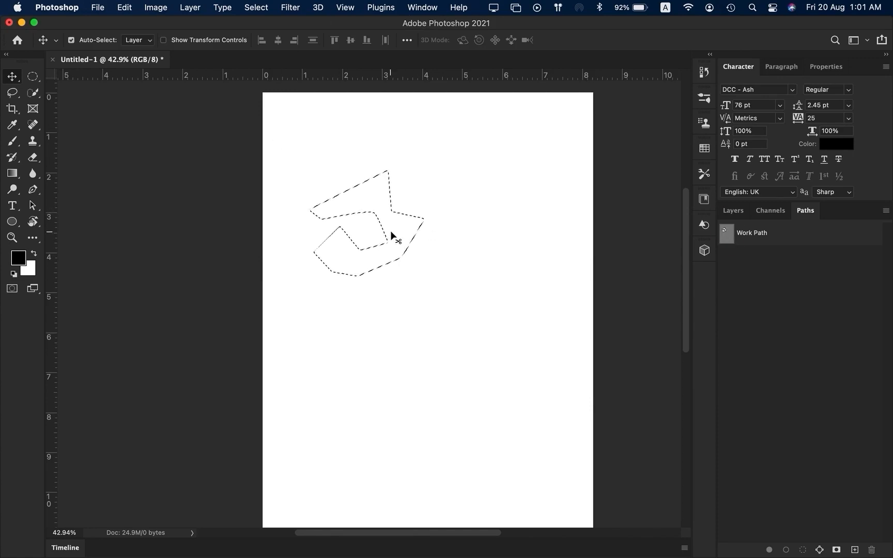
{"action": "left_click", "coordinate": [729, 212]}
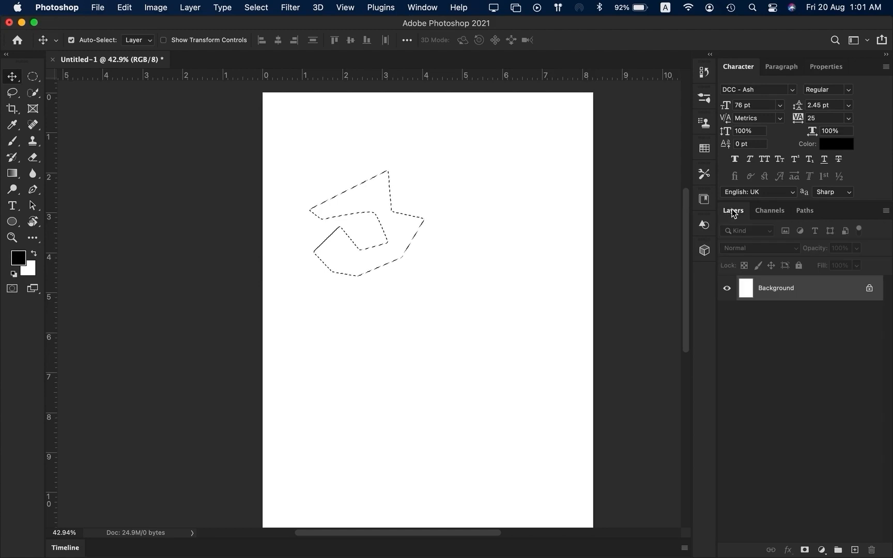
{"action": "key", "text": "v"}
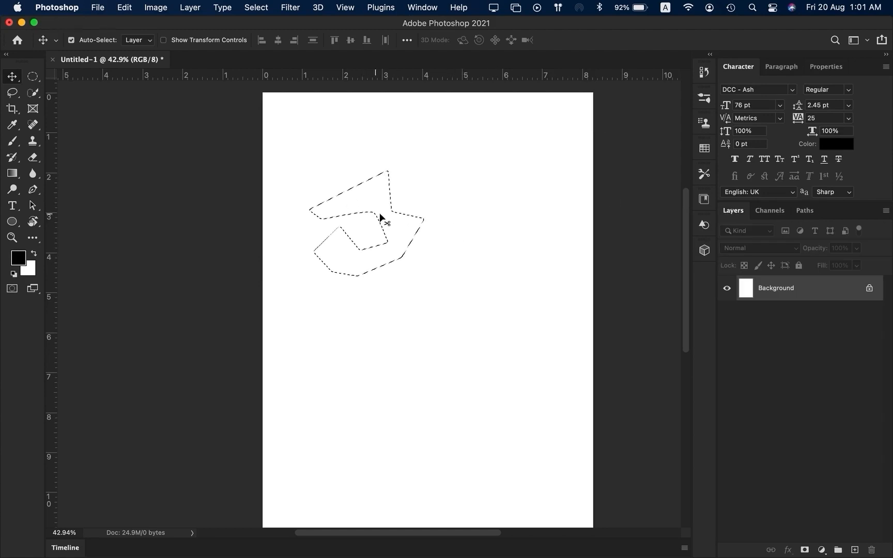
{"action": "left_click", "coordinate": [806, 211]}
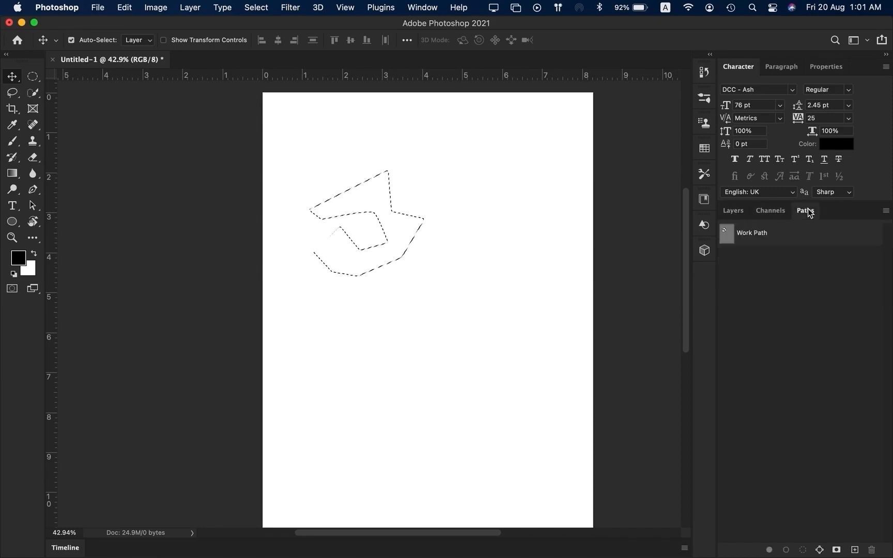
Delete the saved Work Path, return to the layer list and deselect the remaining selection
{"action": "left_click_drag", "start_coordinate": [807, 235], "coordinate": [872, 549]}
{"action": "left_click", "coordinate": [729, 213]}
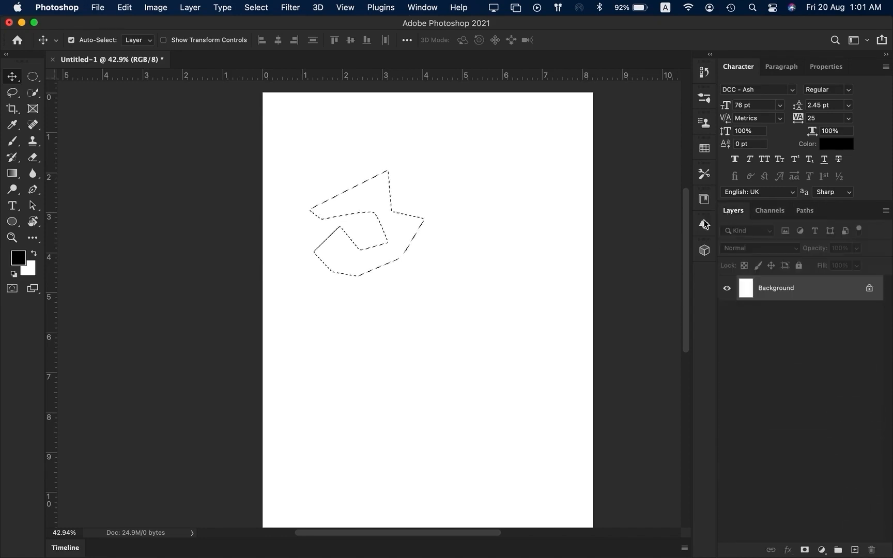
{"action": "key", "text": "super+d"}
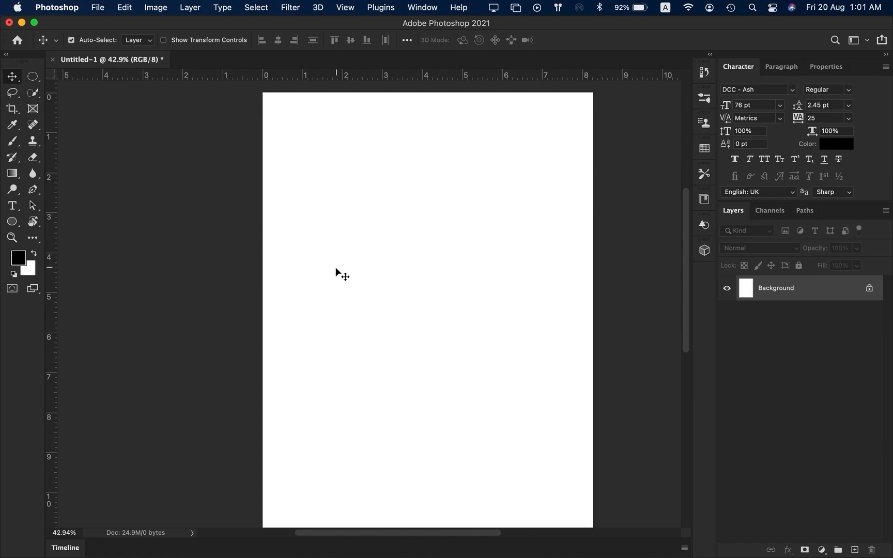
{"action": "left_click_drag", "start_coordinate": [385, 301], "coordinate": [388, 324]}
{"action": "left_click", "coordinate": [416, 299]}
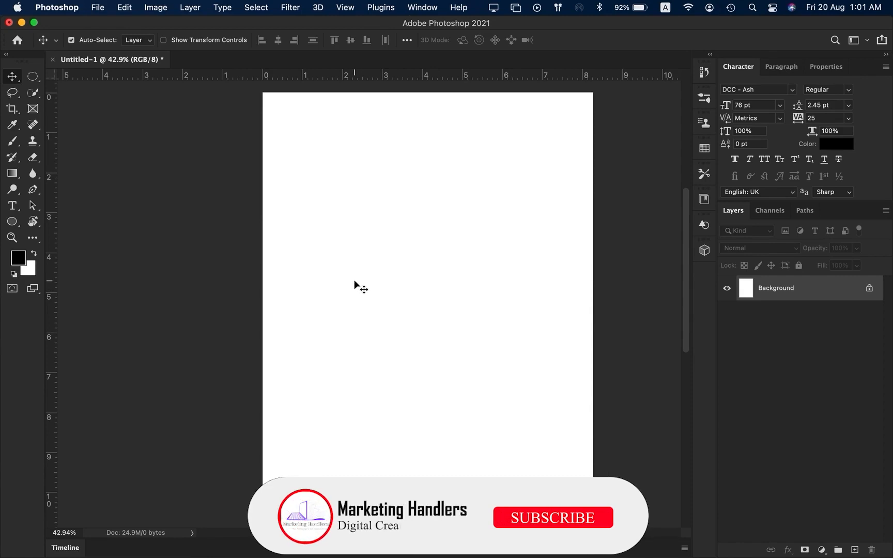
Draw an arched Pen tool path segment across the page, from a corner anchor to a smooth anchor with direction handles
{"action": "key", "text": "p"}
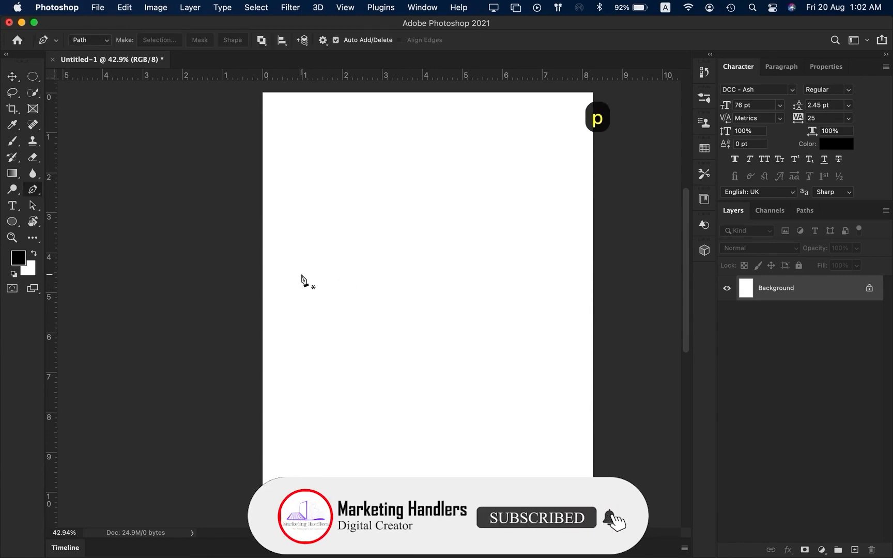
{"action": "left_click", "coordinate": [302, 295]}
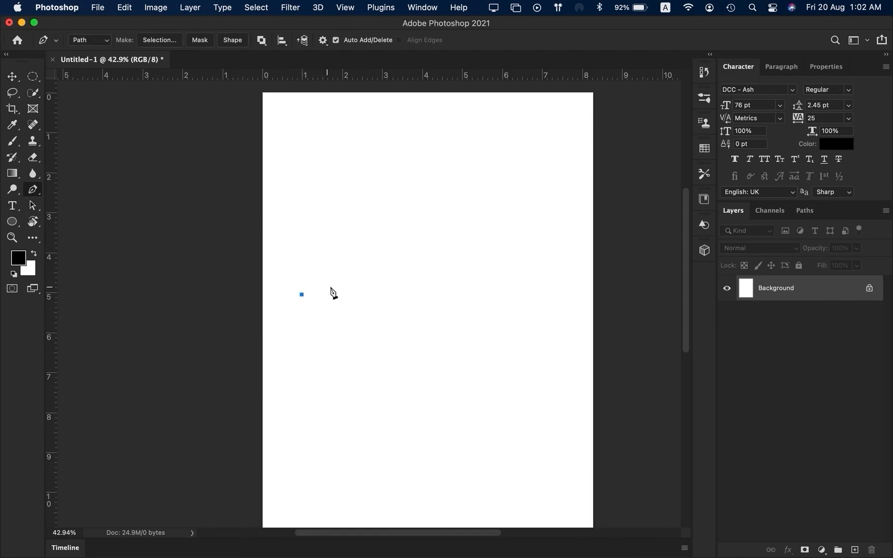
{"action": "left_click", "coordinate": [446, 288]}
{"action": "key", "text": "super+z"}
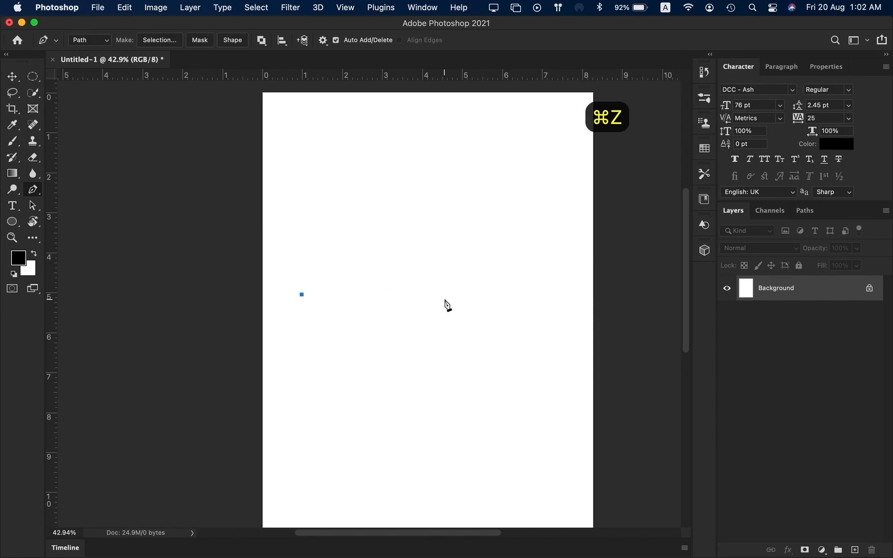
{"action": "left_click", "coordinate": [448, 285]}
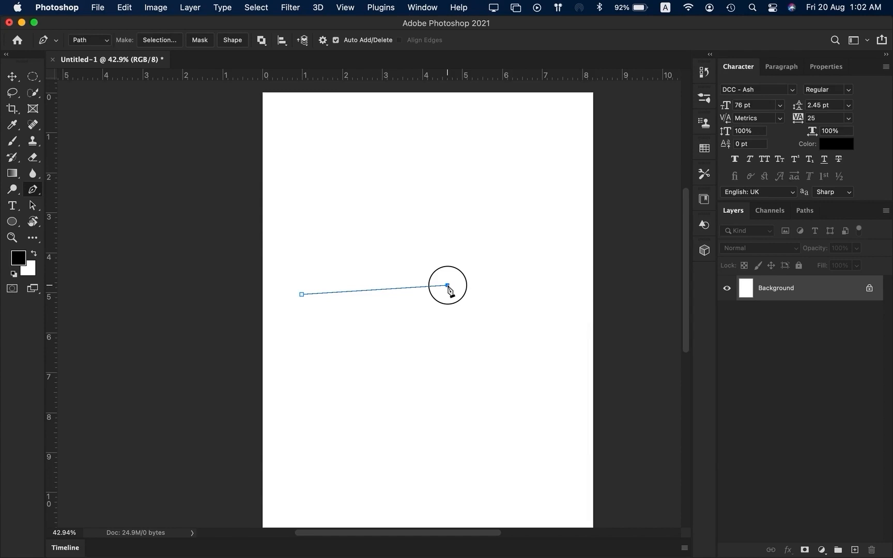
{"action": "left_click_drag", "start_coordinate": [448, 286], "coordinate": [501, 338]}
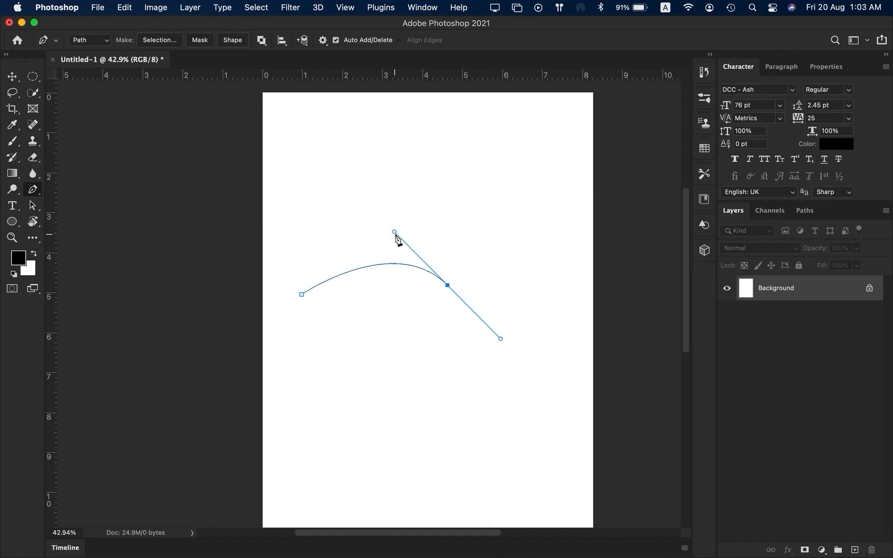
{"action": "left_click", "coordinate": [403, 265]}
{"action": "key", "text": "super+z"}
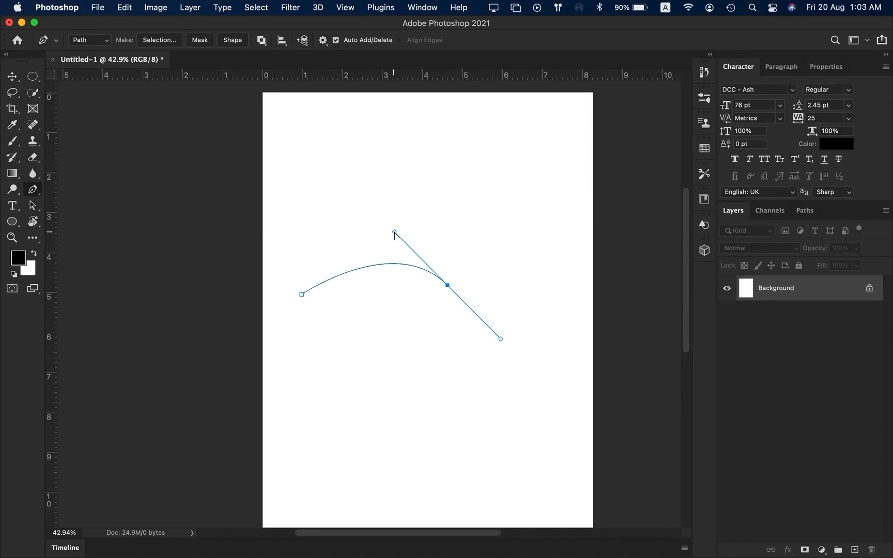
{"action": "scroll", "coordinate": [394, 235], "scroll_direction": "up", "scroll_amount": 4}
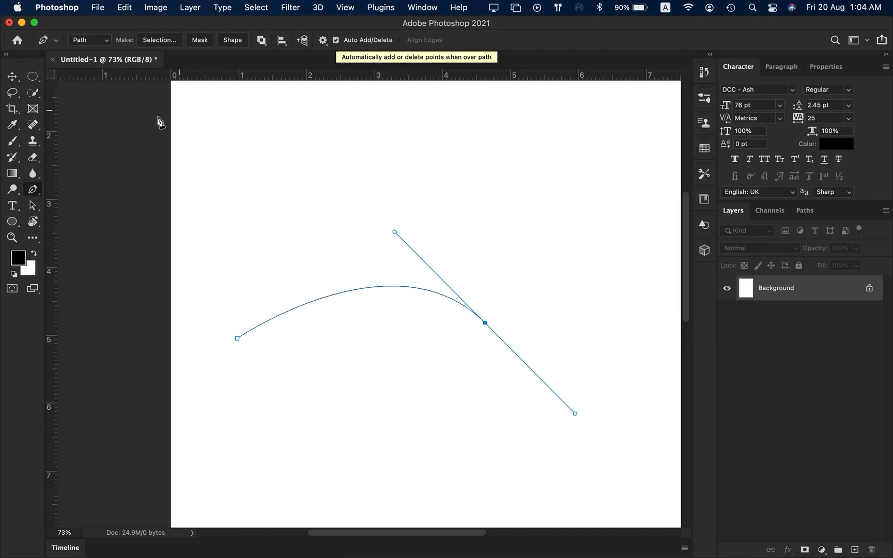
{"action": "left_click", "coordinate": [32, 192]}
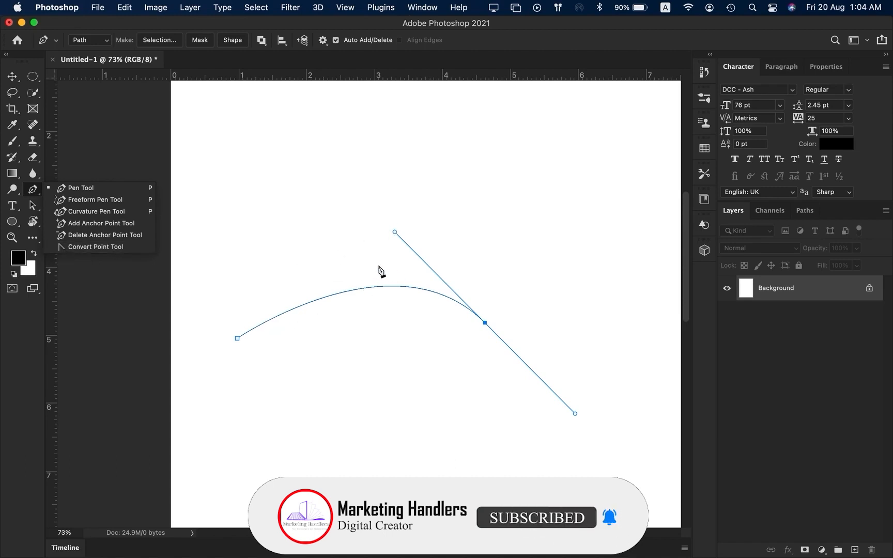
{"action": "left_click", "coordinate": [34, 194]}
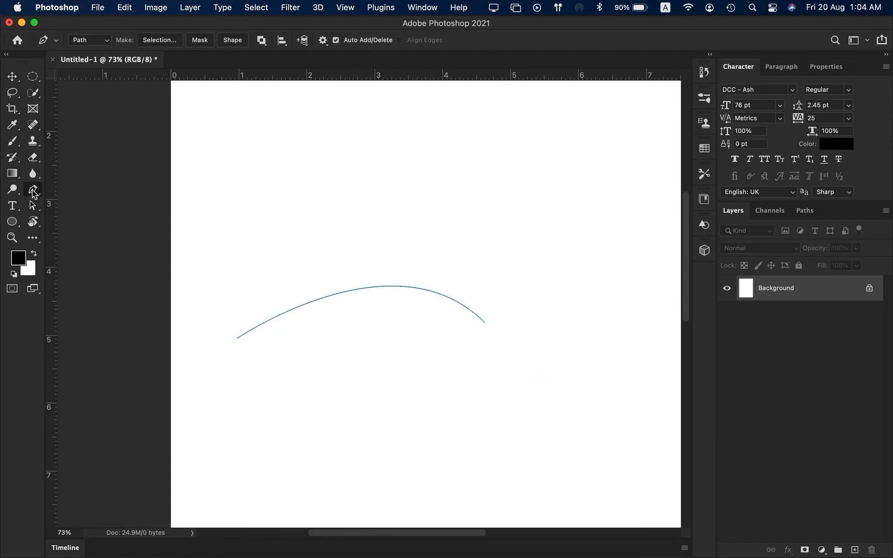
{"action": "right_click", "coordinate": [34, 192]}
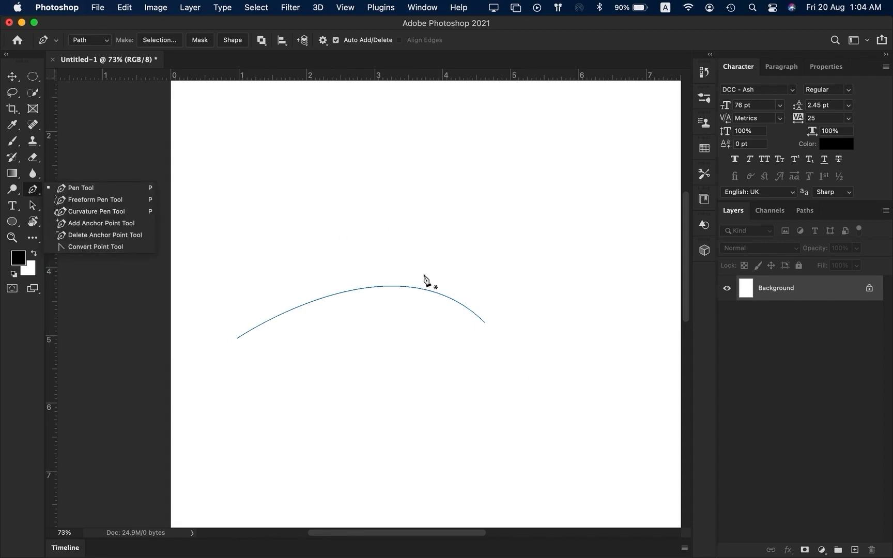
{"action": "left_click", "coordinate": [88, 187]}
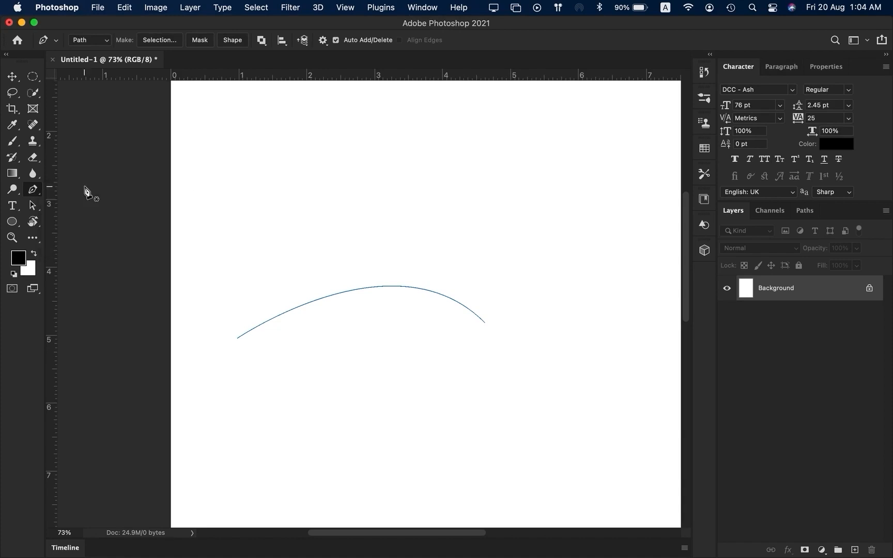
{"action": "left_click", "coordinate": [367, 291]}
{"action": "scroll", "coordinate": [480, 279], "scroll_direction": "down", "scroll_amount": 5}
{"action": "key", "text": "super+z"}
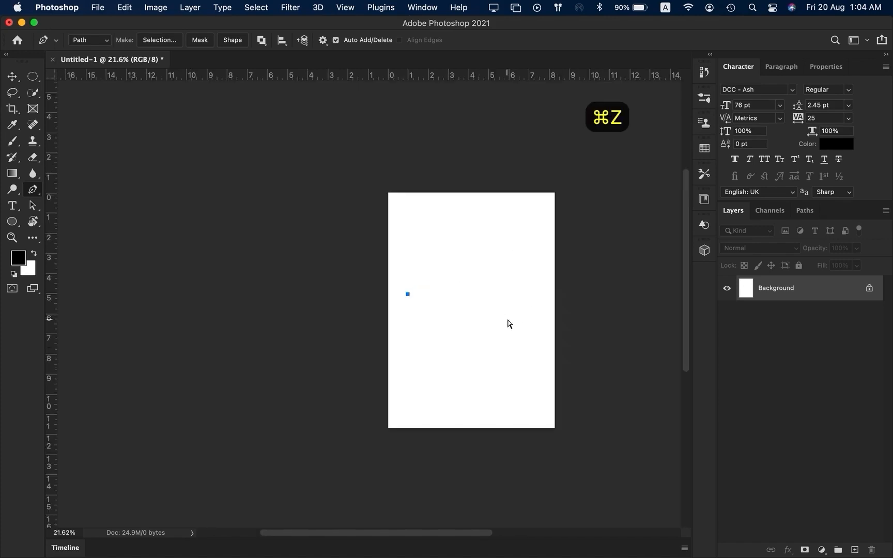
{"action": "key", "text": "shift+super+z"}
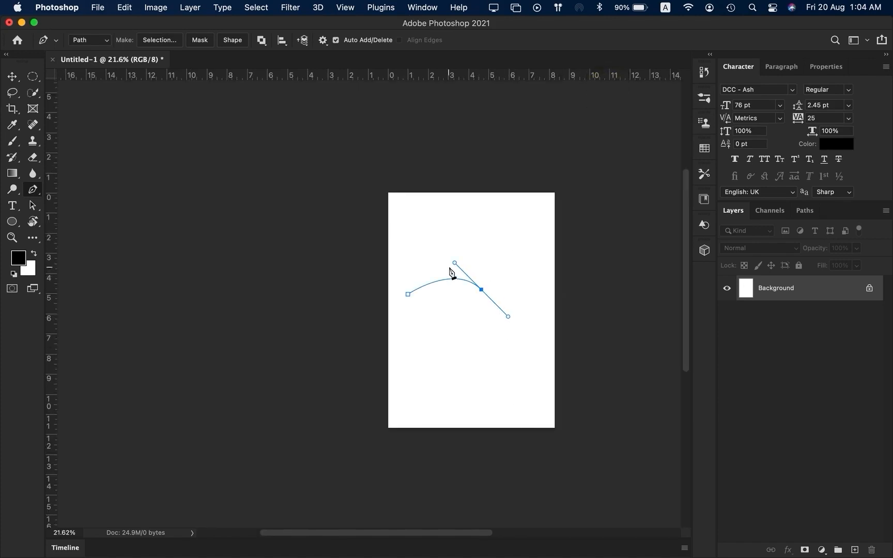
Pull the smooth anchor's upper direction handle further up and outward to make the arch taller
{"action": "scroll", "coordinate": [452, 274], "scroll_direction": "up", "scroll_amount": 5}
{"action": "scroll", "coordinate": [423, 322], "scroll_direction": "right", "scroll_amount": 3}
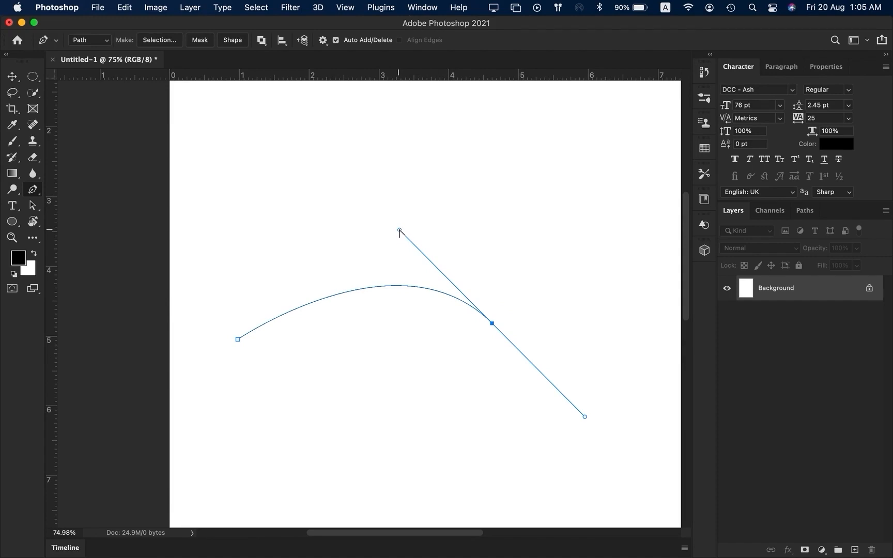
{"action": "left_click_drag", "start_coordinate": [399, 231], "coordinate": [366, 173]}
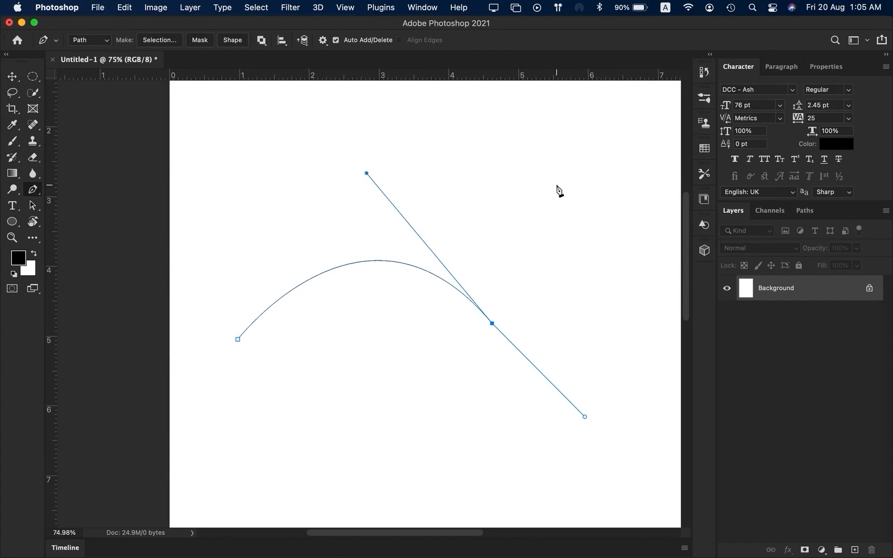
Continue the path with a curve to a third anchor below the arch, and adjust both direction handles of the middle anchor
{"action": "scroll", "coordinate": [515, 281], "scroll_direction": "down", "scroll_amount": 2}
{"action": "scroll", "coordinate": [514, 281], "scroll_direction": "left", "scroll_amount": 1}
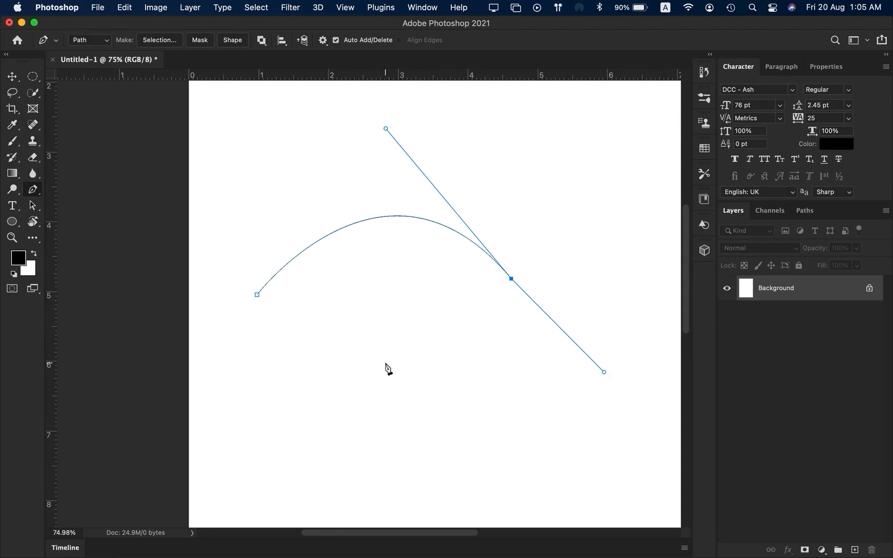
{"action": "left_click", "coordinate": [359, 361]}
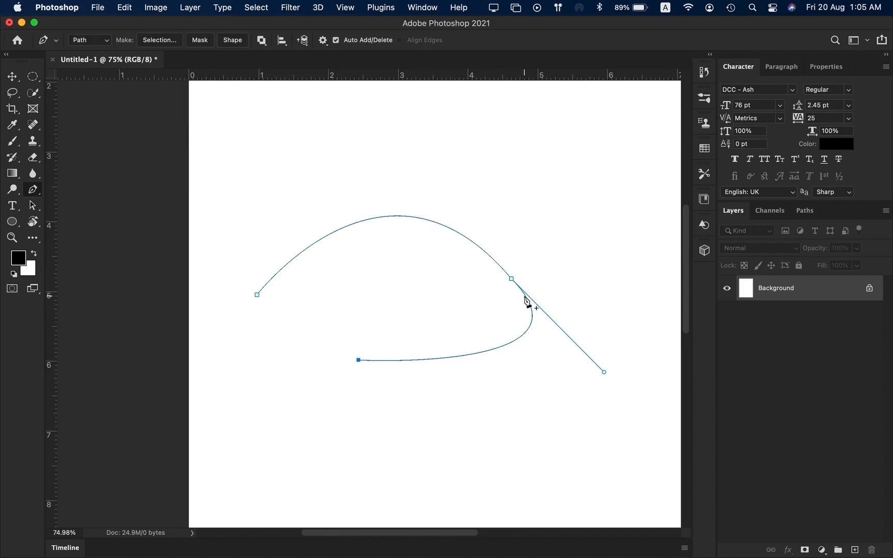
{"action": "key", "text": "super+z"}
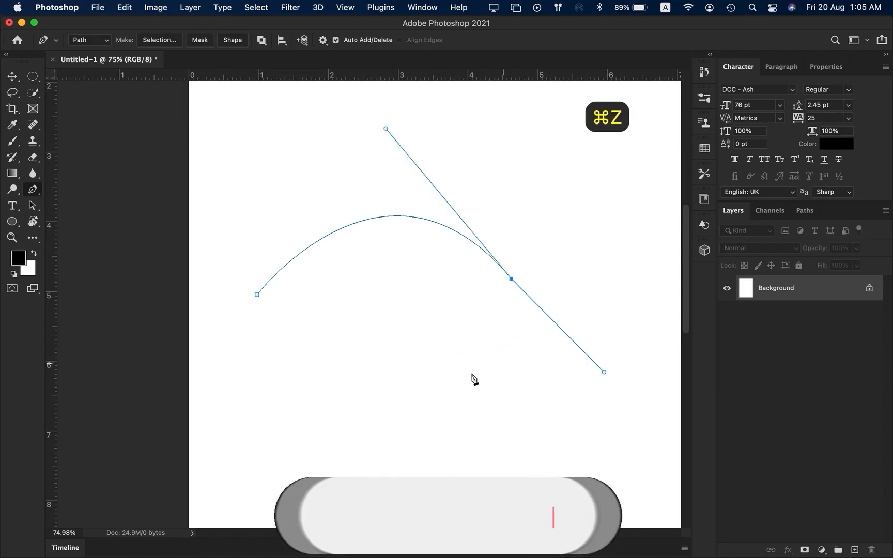
{"action": "left_click", "coordinate": [349, 384]}
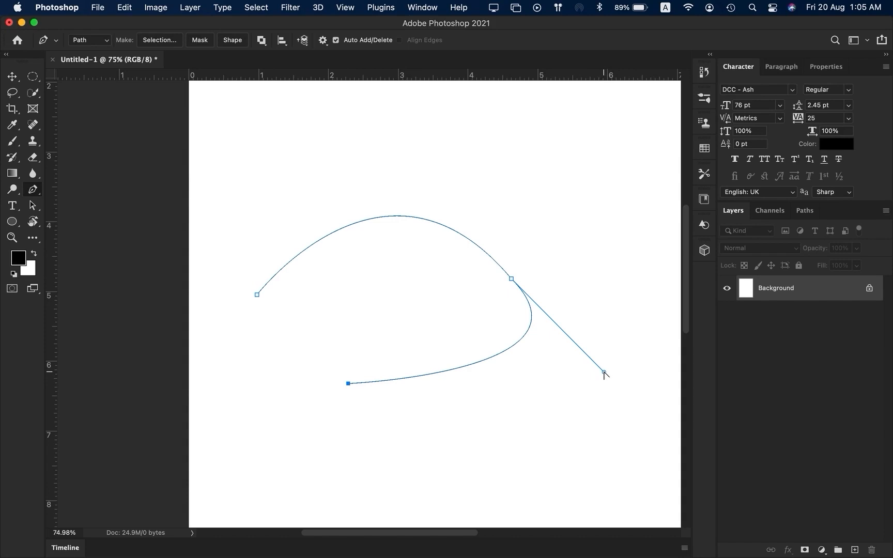
{"action": "left_click_drag", "start_coordinate": [604, 372], "coordinate": [622, 412]}
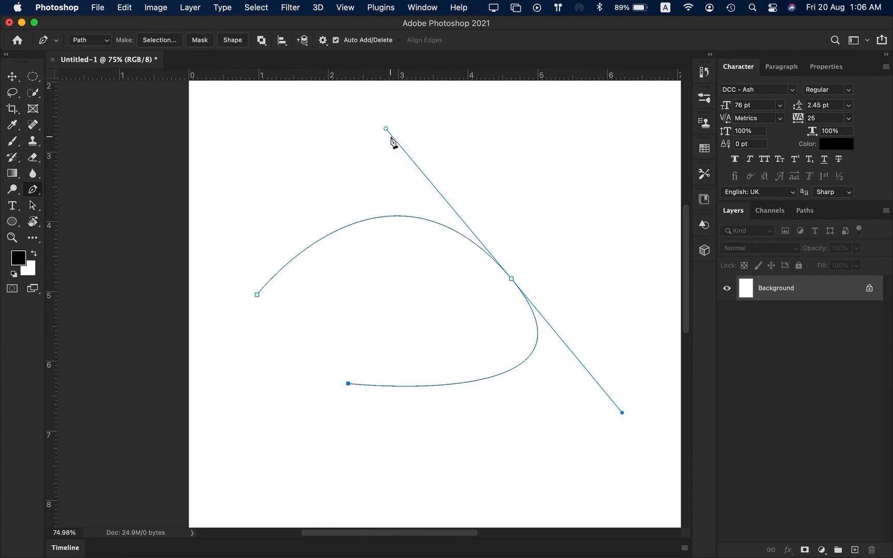
{"action": "left_click_drag", "start_coordinate": [386, 130], "coordinate": [413, 143]}
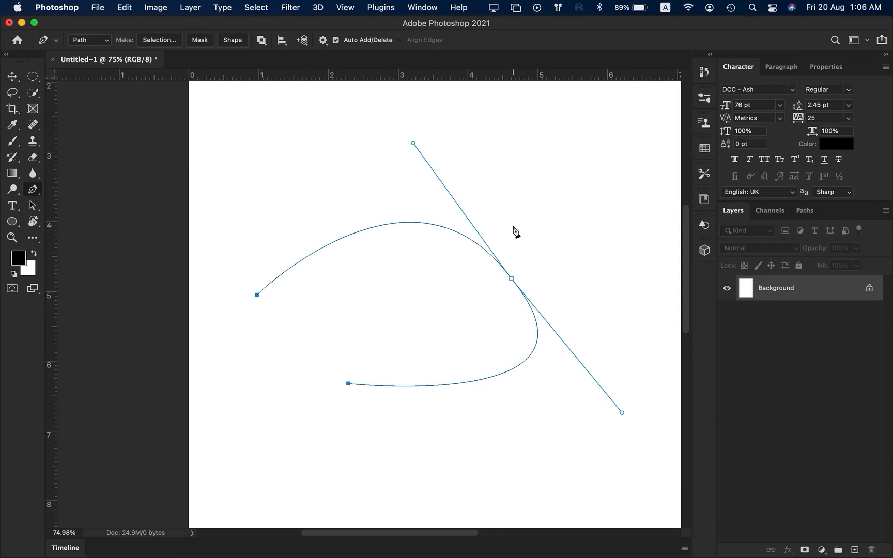
{"action": "left_click", "coordinate": [511, 279], "text": "super"}
Delete the Work Path of the curved shape and return to the layer list
{"action": "left_click", "coordinate": [814, 218]}
{"action": "left_click_drag", "start_coordinate": [882, 232], "coordinate": [872, 550]}
{"action": "left_click", "coordinate": [737, 210]}
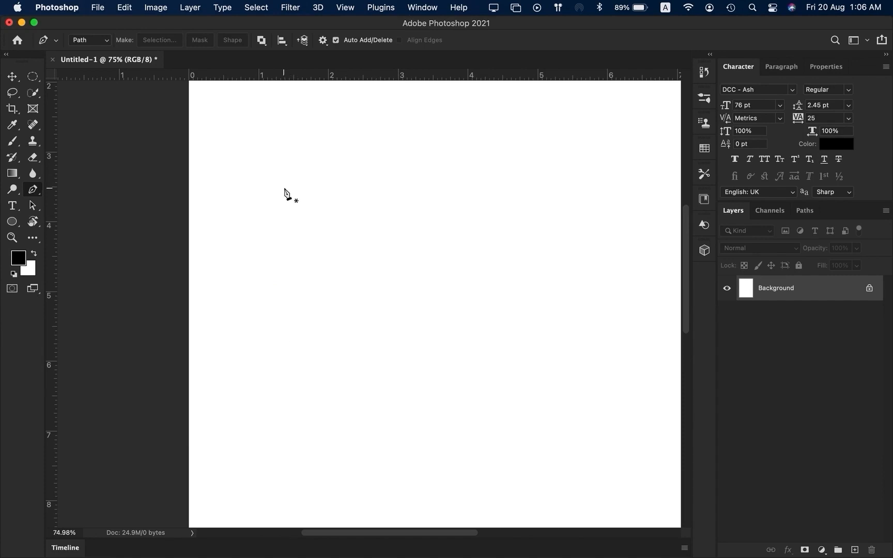
Draw a short curved path from a smooth anchor with a vertical handle to a second anchor, and adjust the handle's direction and length
{"action": "left_click", "coordinate": [303, 257]}
{"action": "left_click_drag", "start_coordinate": [303, 257], "coordinate": [304, 205]}
{"action": "left_click", "coordinate": [404, 200]}
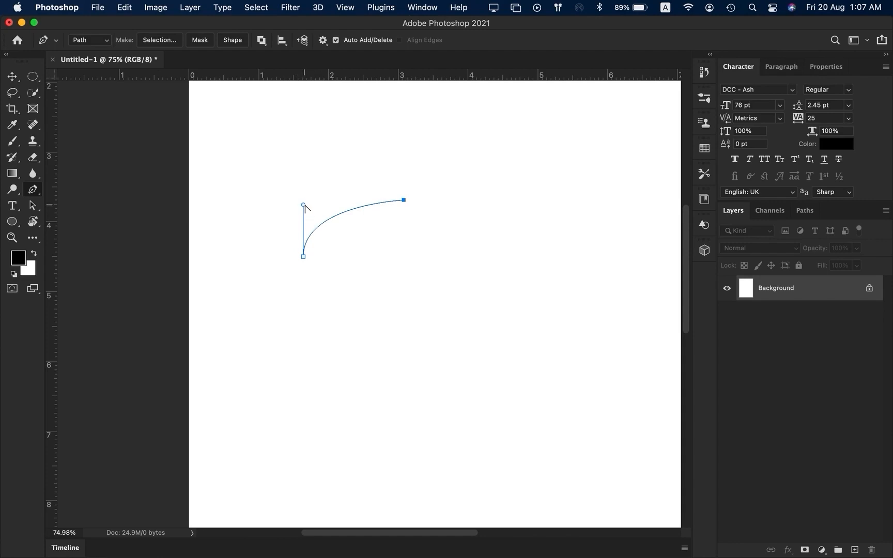
{"action": "left_click_drag", "start_coordinate": [304, 206], "coordinate": [316, 185]}
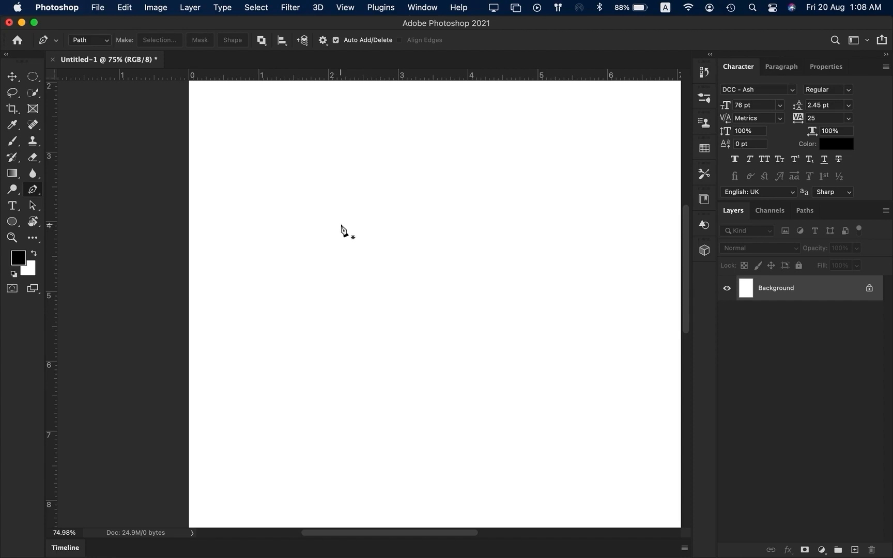
{"action": "key", "text": "v"}
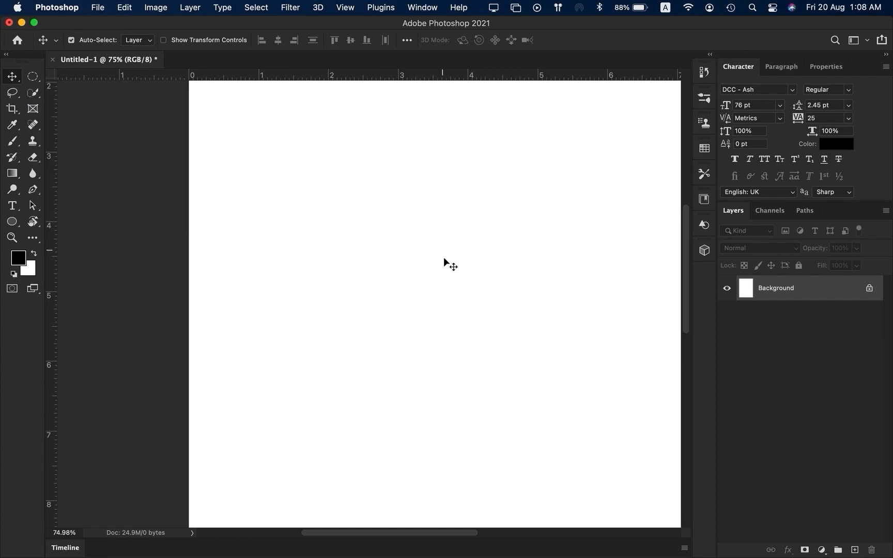
{"action": "left_click", "coordinate": [12, 221]}
{"action": "left_click", "coordinate": [52, 222]}
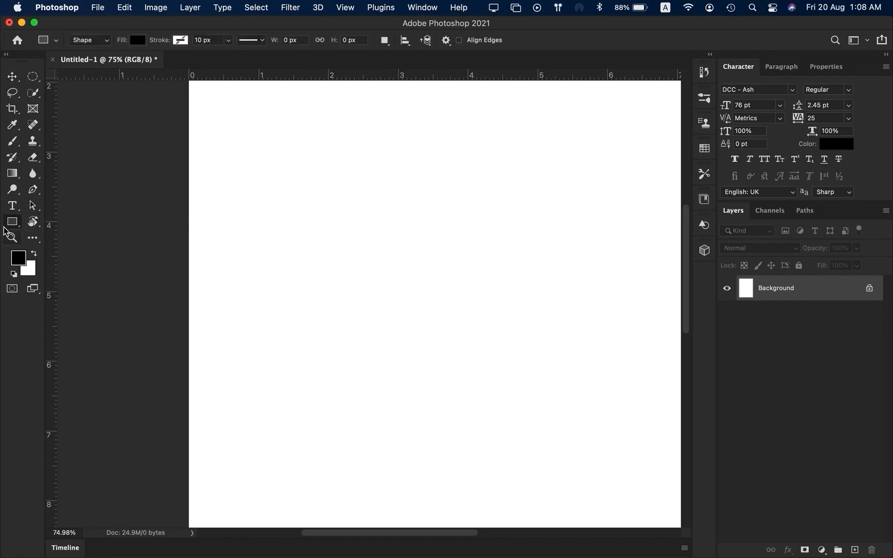
{"action": "key", "text": "v"}
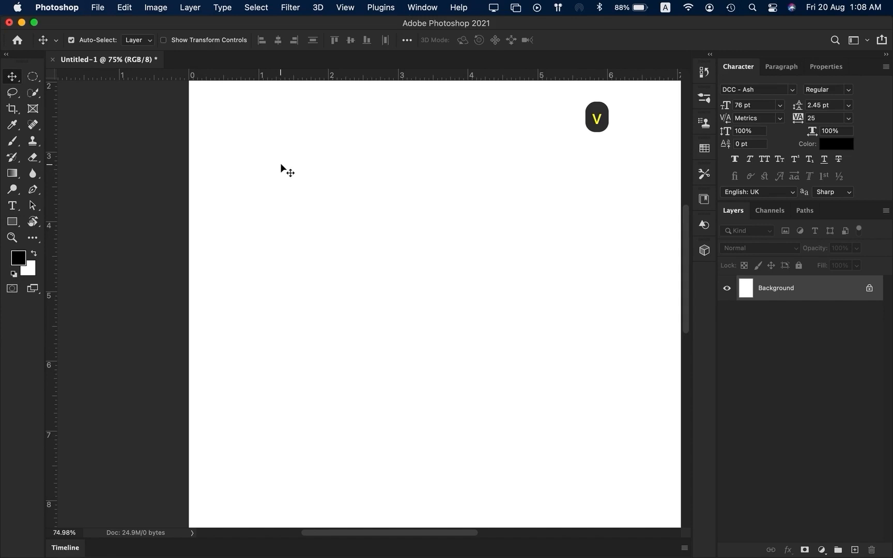
Activate the Ellipse tool in Shape mode and set its fill to the light orange recently used color
{"action": "left_click", "coordinate": [11, 223]}
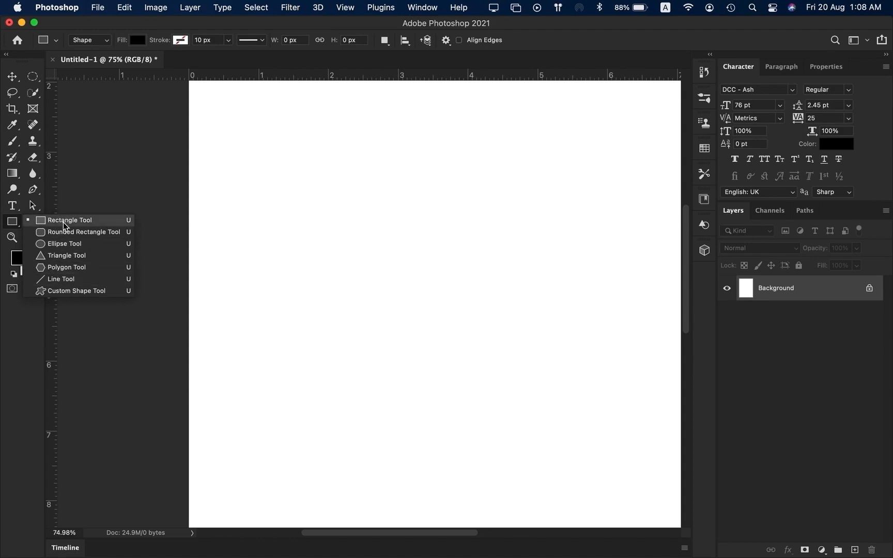
{"action": "left_click", "coordinate": [62, 245]}
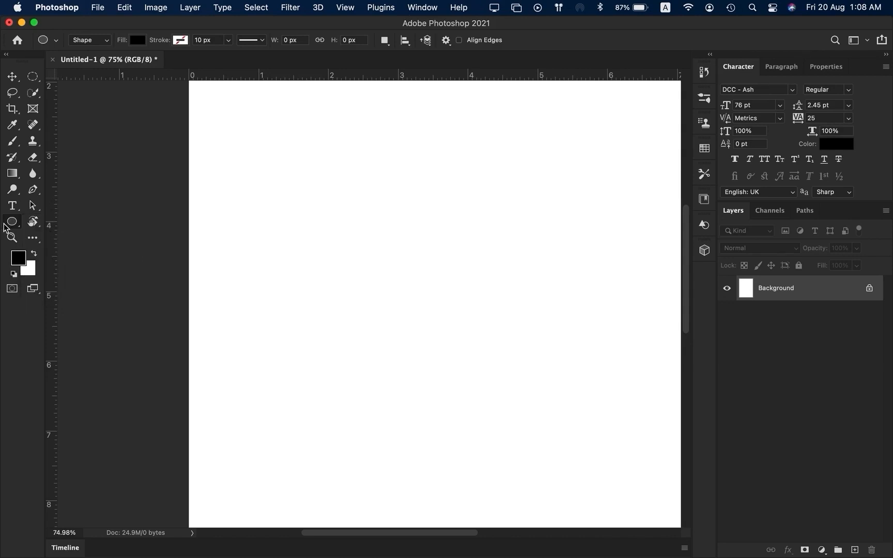
{"action": "left_click", "coordinate": [106, 41]}
{"action": "left_click", "coordinate": [104, 41]}
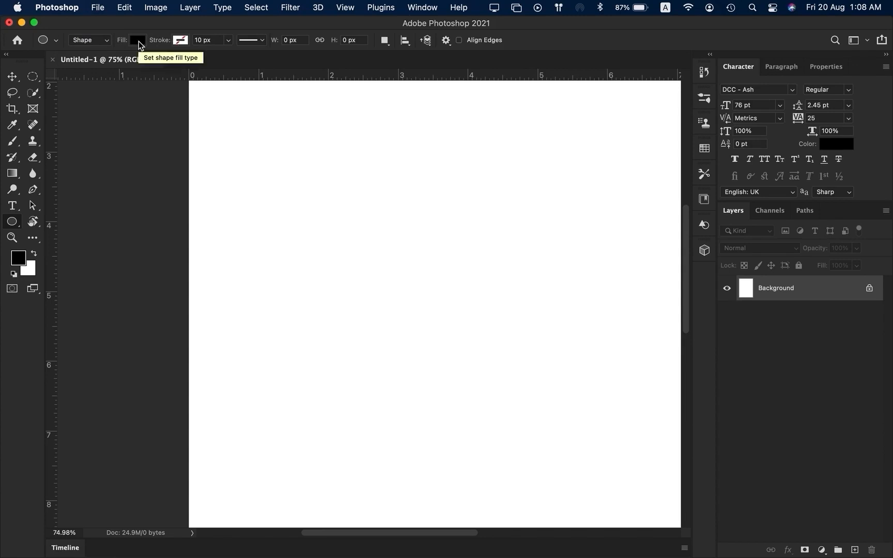
{"action": "left_click", "coordinate": [139, 41]}
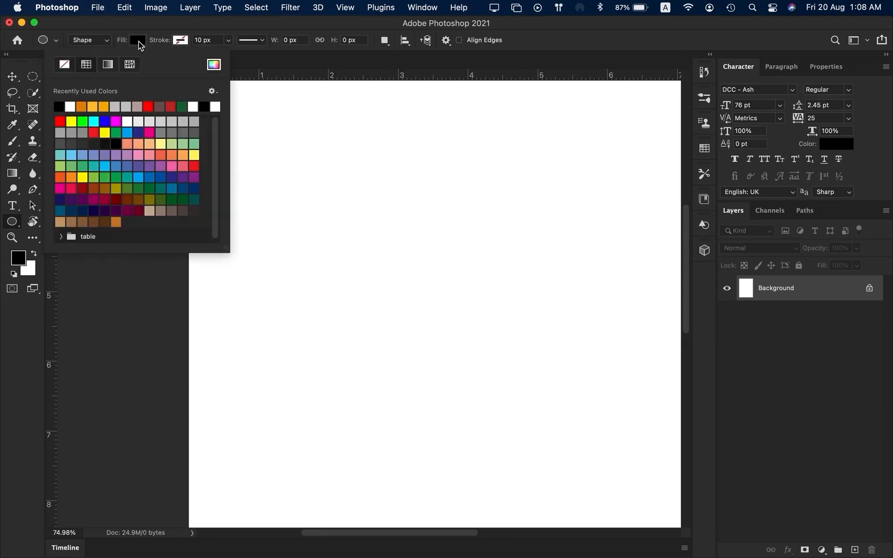
{"action": "left_click", "coordinate": [92, 105]}
{"action": "left_click", "coordinate": [163, 28]}
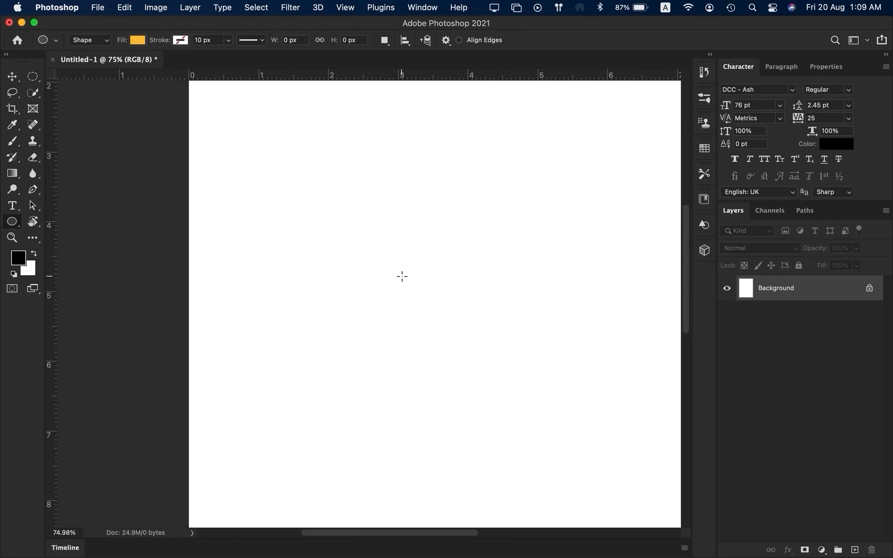
Draw an orange circle about 2.85 in wide on the page and move it down and to the right
{"action": "left_click_drag", "start_coordinate": [328, 242], "coordinate": [426, 376]}
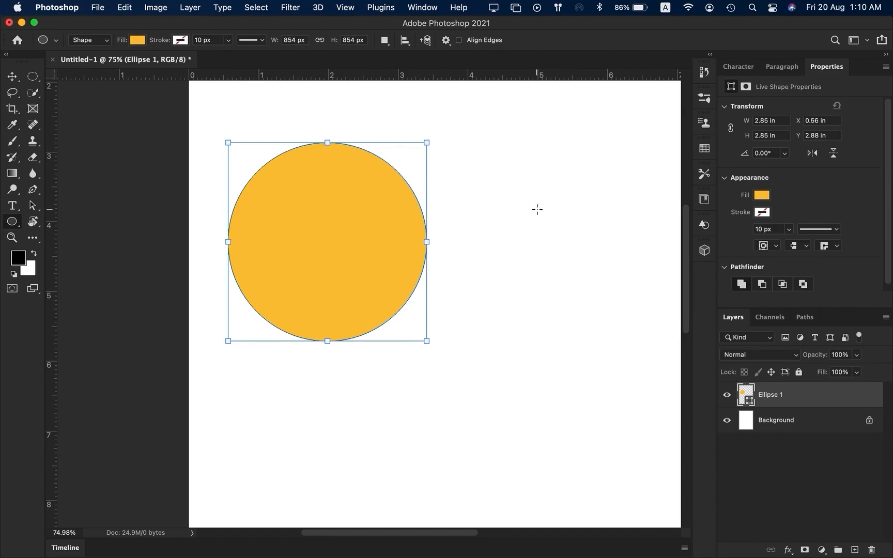
{"action": "key", "text": "v"}
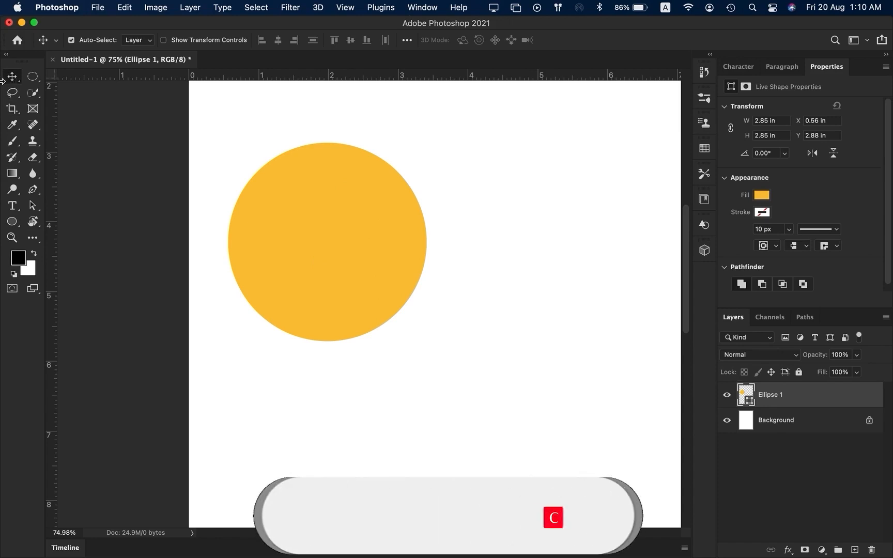
{"action": "left_click_drag", "start_coordinate": [296, 239], "coordinate": [420, 318]}
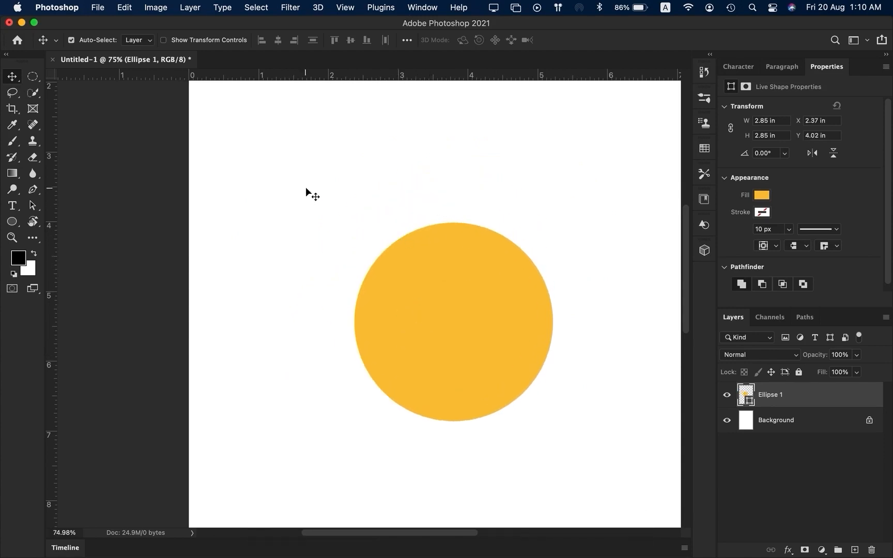
{"action": "scroll", "coordinate": [305, 189], "scroll_direction": "right", "scroll_amount": 4}
{"action": "scroll", "coordinate": [305, 189], "scroll_direction": "right", "scroll_amount": 2}
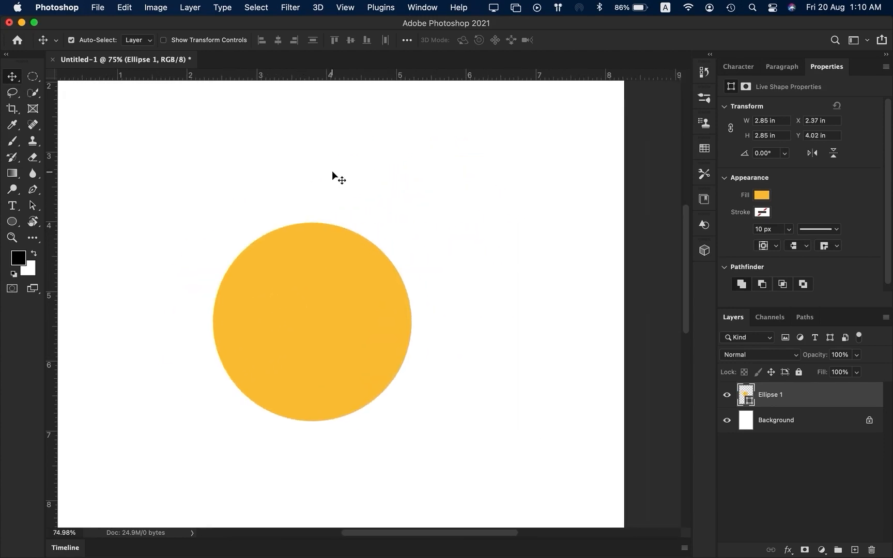
{"action": "scroll", "coordinate": [311, 165], "scroll_direction": "left", "scroll_amount": 4}
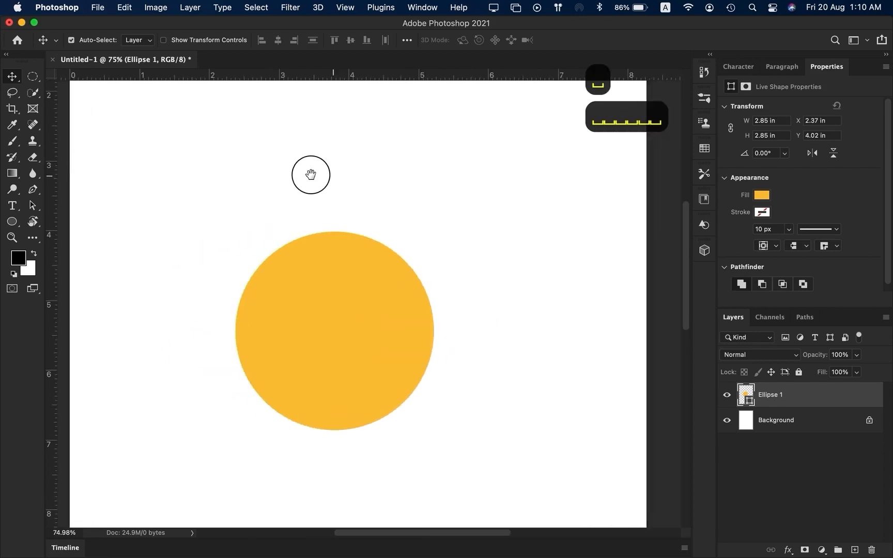
{"action": "scroll", "coordinate": [323, 176], "scroll_direction": "right", "scroll_amount": 10}
{"action": "scroll", "coordinate": [299, 172], "scroll_direction": "left", "scroll_amount": 5}
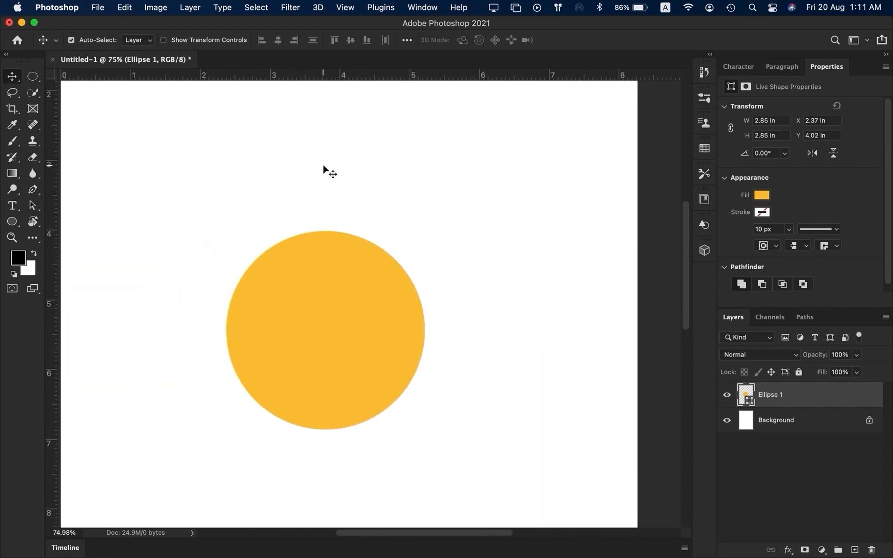
{"action": "scroll", "coordinate": [326, 176], "scroll_direction": "down", "scroll_amount": 3}
{"action": "scroll", "coordinate": [326, 176], "scroll_direction": "up", "scroll_amount": 3}
{"action": "scroll", "coordinate": [326, 176], "scroll_direction": "down", "scroll_amount": 3}
{"action": "scroll", "coordinate": [327, 176], "scroll_direction": "up", "scroll_amount": 6}
{"action": "scroll", "coordinate": [326, 176], "scroll_direction": "down", "scroll_amount": 3}
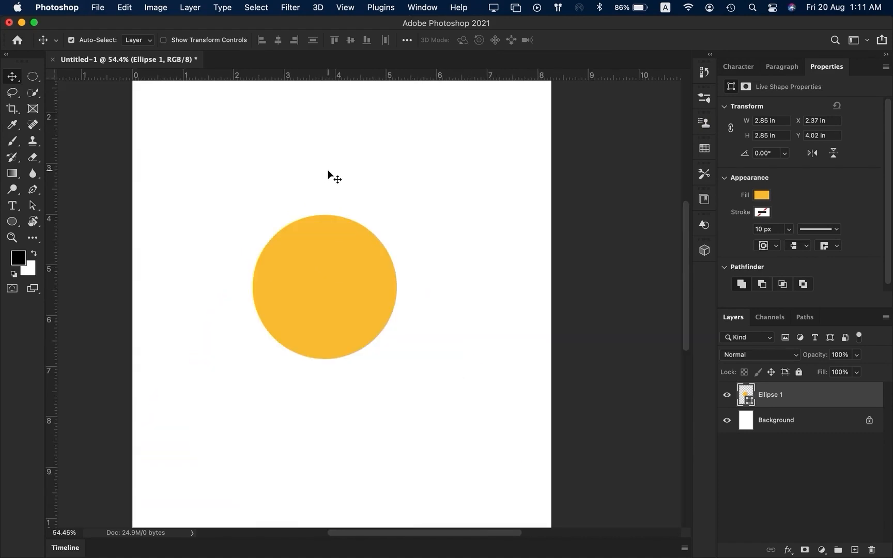
{"action": "scroll", "coordinate": [331, 177], "scroll_direction": "down", "scroll_amount": 2}
{"action": "scroll", "coordinate": [330, 177], "scroll_direction": "left", "scroll_amount": 1}
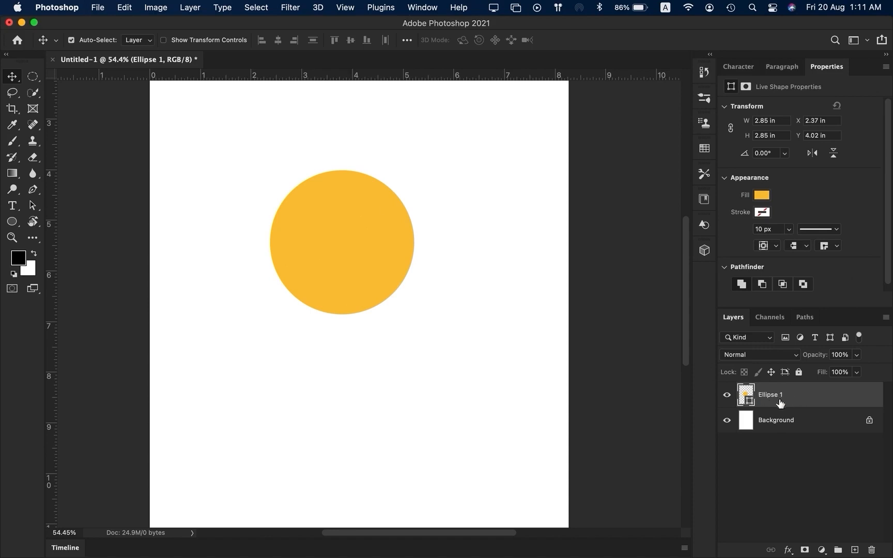
{"action": "right_click", "coordinate": [813, 396]}
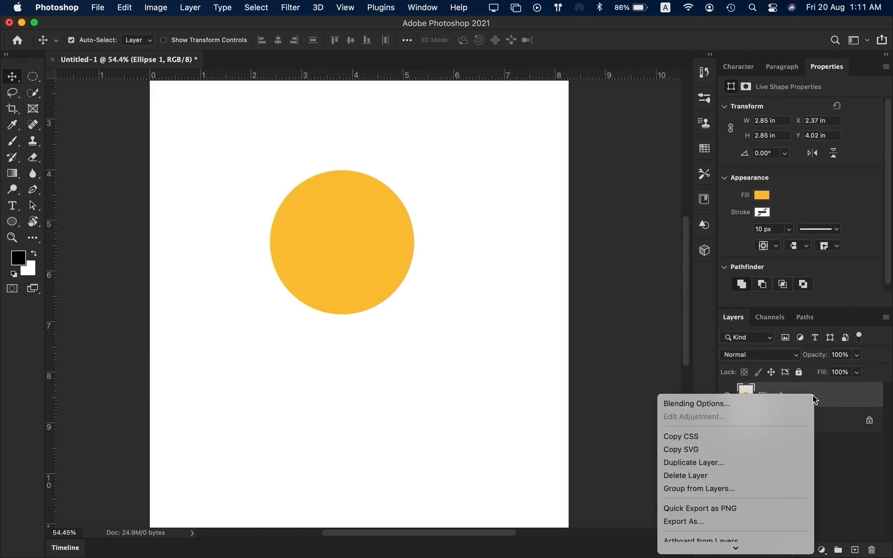
{"action": "mouse_move", "coordinate": [736, 548]}
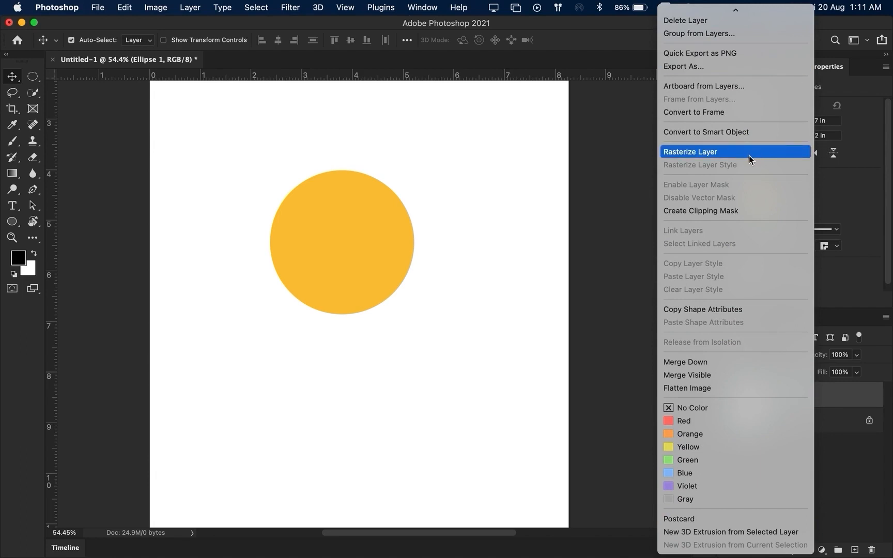
{"action": "left_click", "coordinate": [465, 257]}
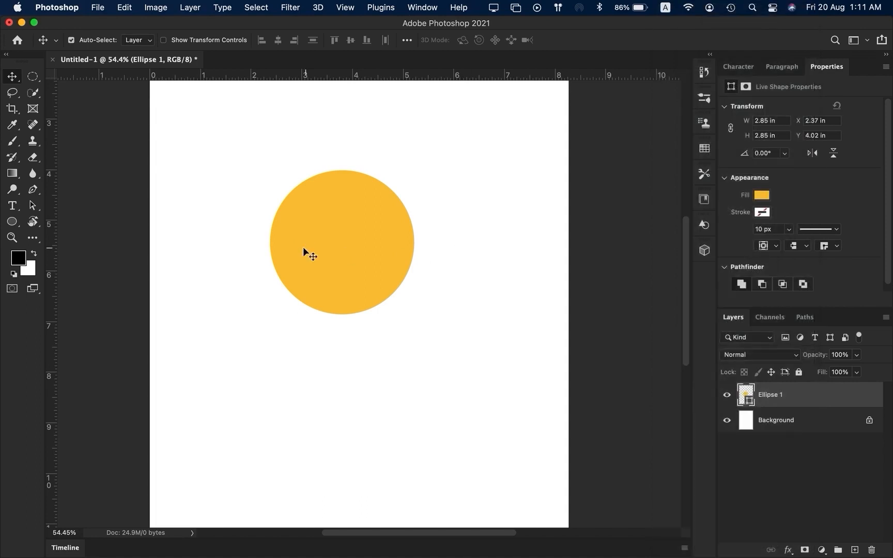
Move the orange circle to the horizontal middle of the page and rasterize its layer, leaving no layer selected
{"action": "left_click_drag", "start_coordinate": [333, 217], "coordinate": [354, 264]}
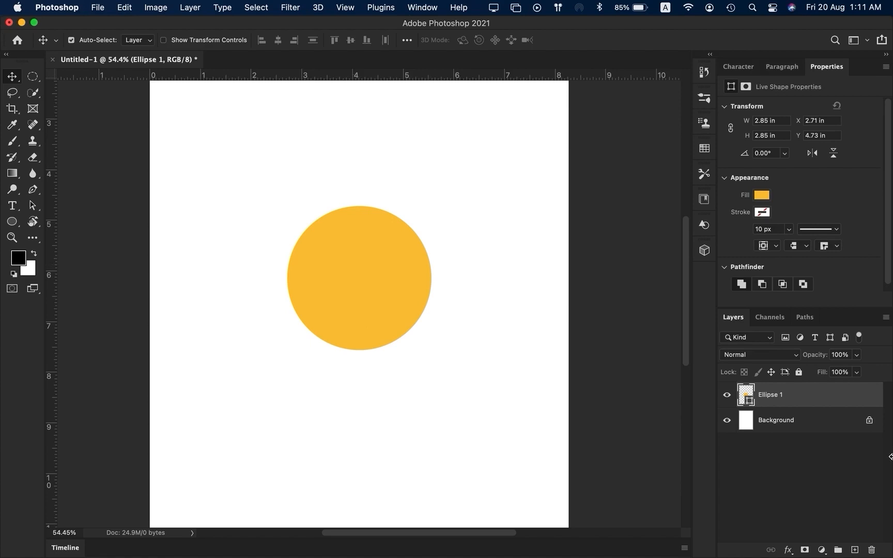
{"action": "right_click", "coordinate": [848, 395]}
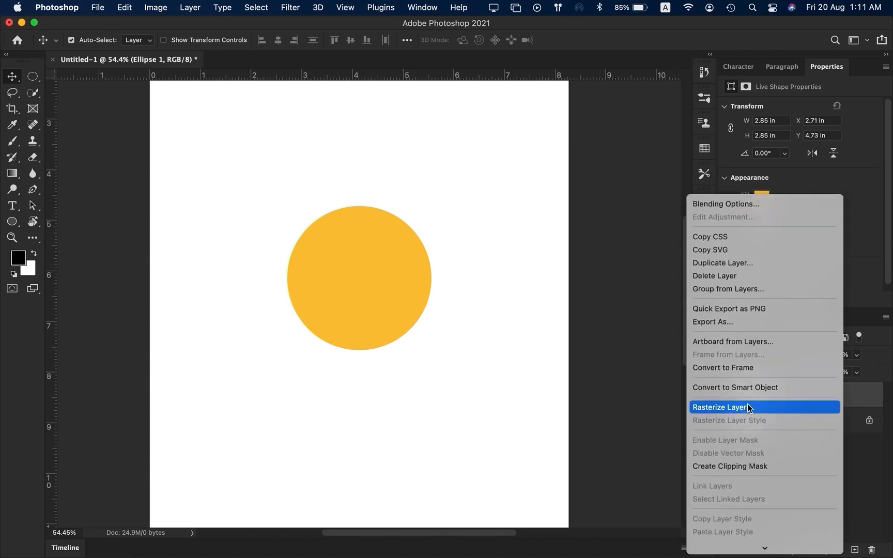
{"action": "left_click", "coordinate": [748, 406]}
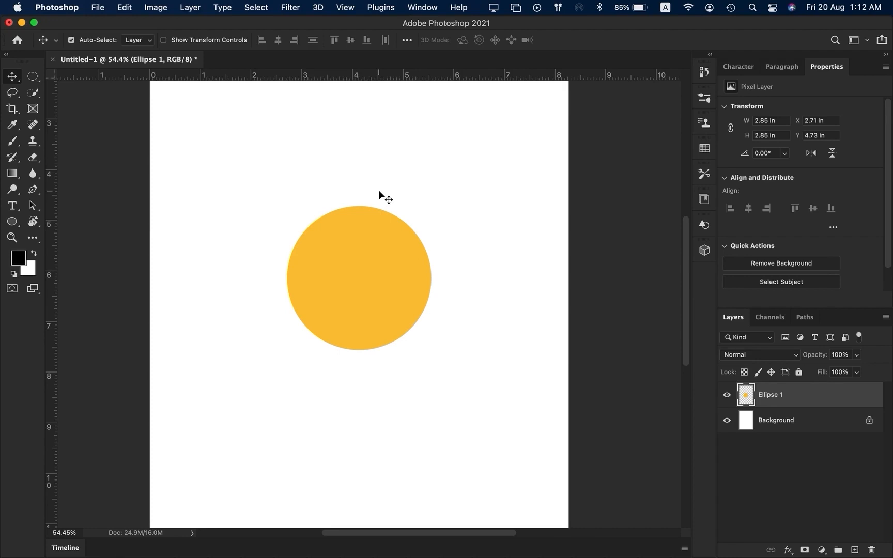
{"action": "left_click", "coordinate": [425, 190]}
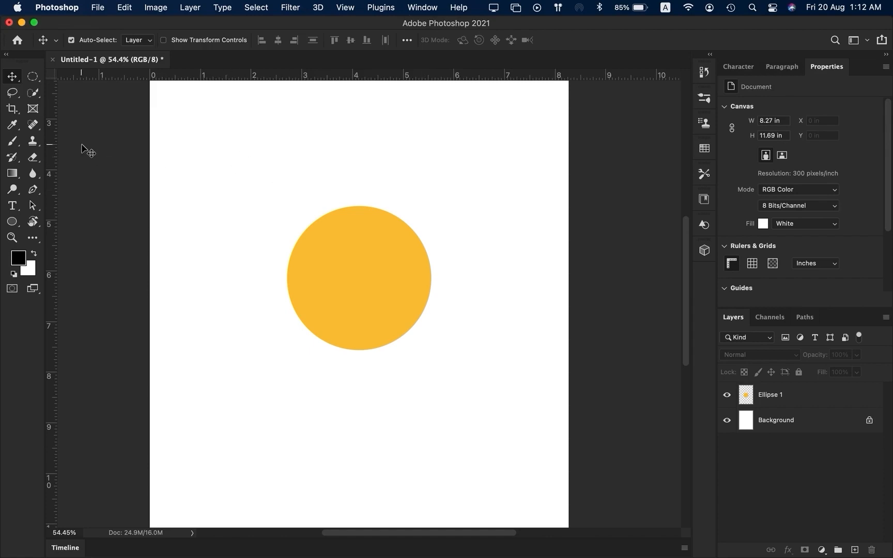
{"action": "left_click", "coordinate": [845, 400]}
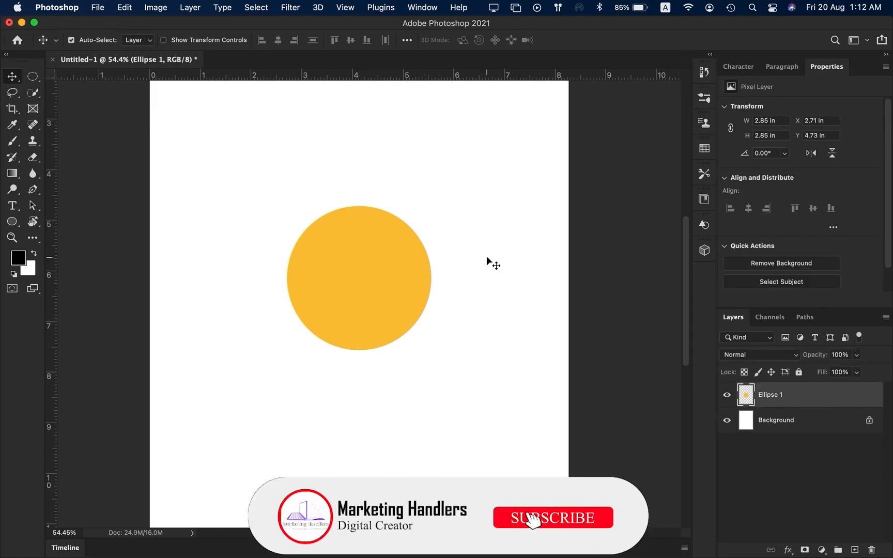
{"action": "left_click", "coordinate": [514, 155]}
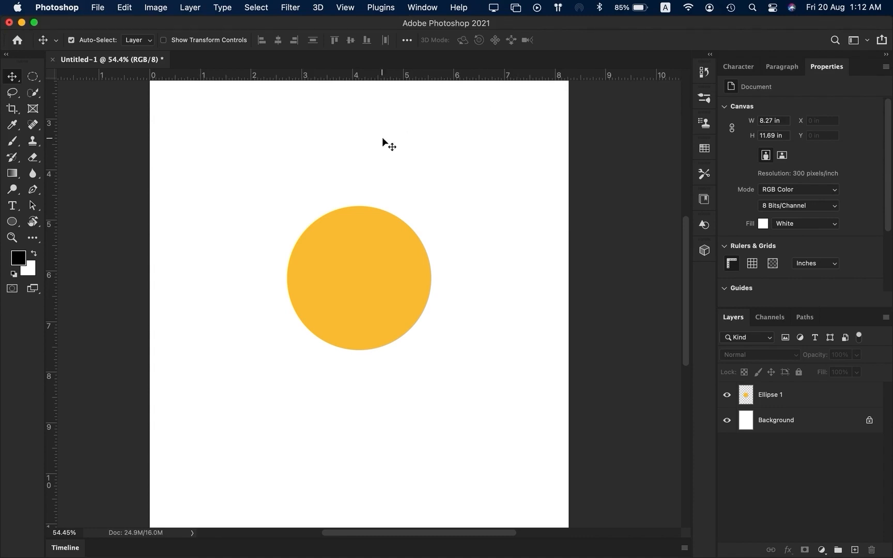
Start a Pen tool path on the circle's upper-left edge and curve it over the top to a smooth anchor on the upper-right edge
{"action": "key", "text": "p"}
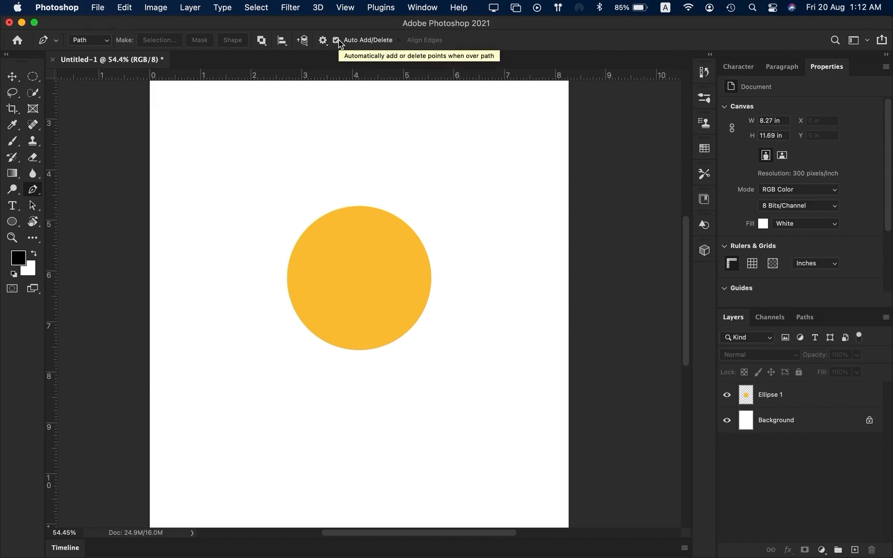
{"action": "left_click", "coordinate": [302, 235]}
{"action": "scroll", "coordinate": [303, 237], "scroll_direction": "up", "scroll_amount": 3}
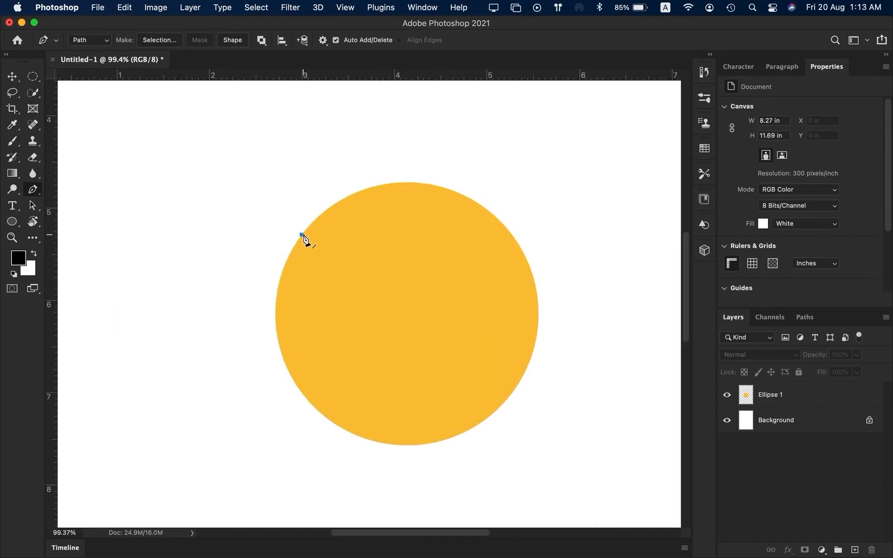
{"action": "scroll", "coordinate": [304, 236], "scroll_direction": "right", "scroll_amount": 5}
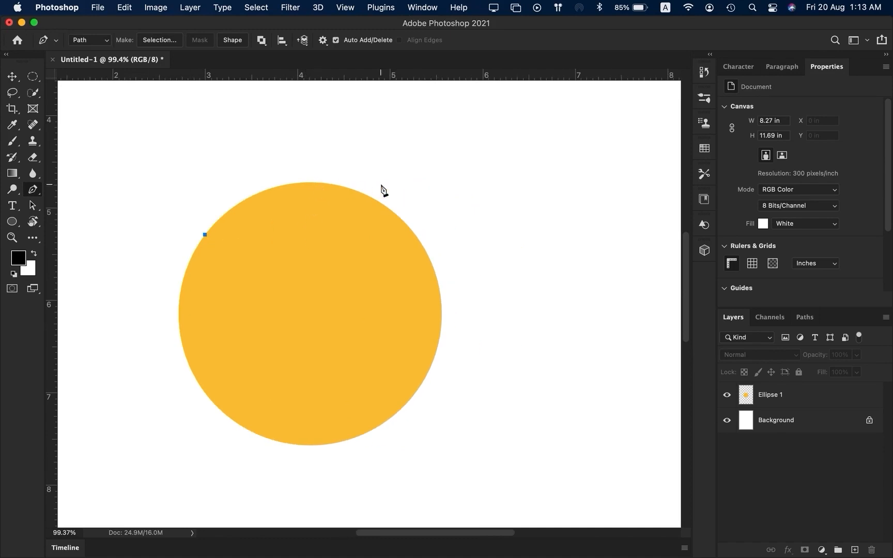
{"action": "left_click", "coordinate": [398, 216]}
{"action": "key", "text": "super+z"}
{"action": "key", "text": "super+z"}
{"action": "left_click", "coordinate": [204, 235]}
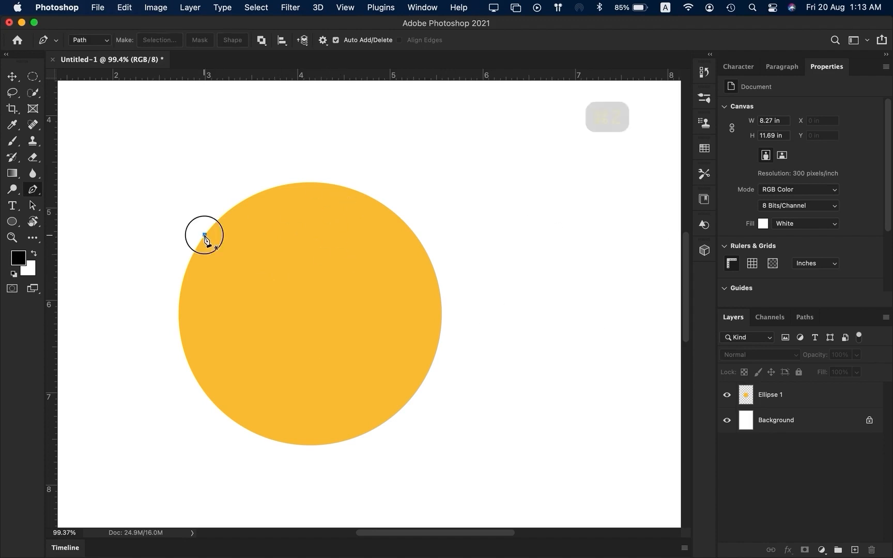
{"action": "left_click", "coordinate": [391, 210]}
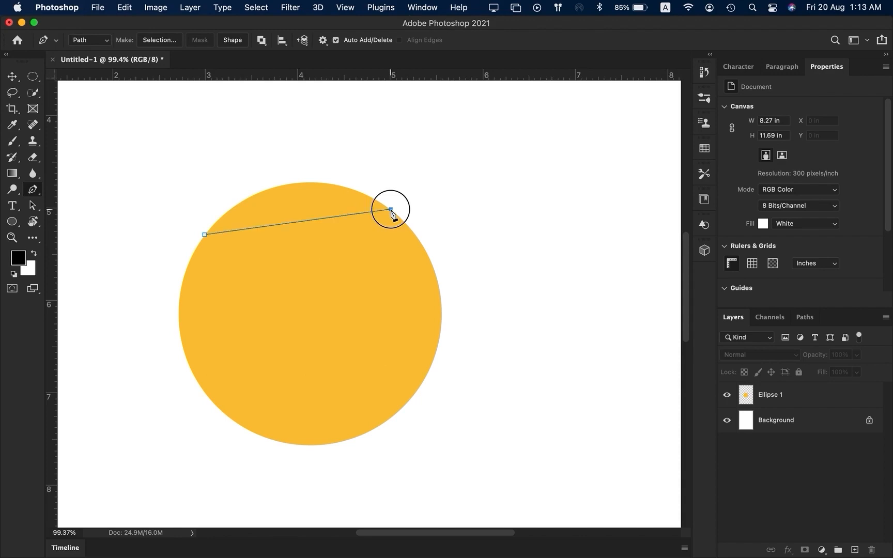
{"action": "left_click_drag", "start_coordinate": [390, 210], "coordinate": [506, 282]}
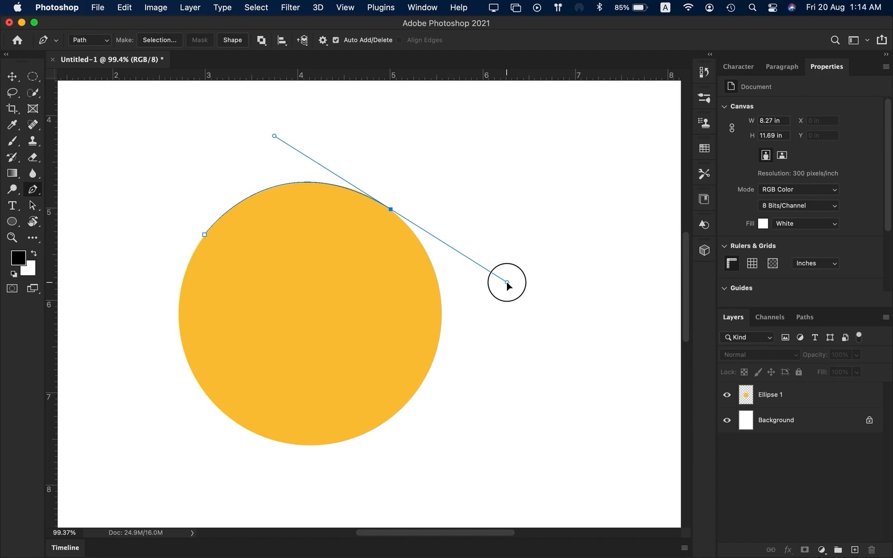
{"action": "left_click_drag", "start_coordinate": [507, 283], "coordinate": [507, 283]}
{"action": "left_click", "coordinate": [425, 377]}
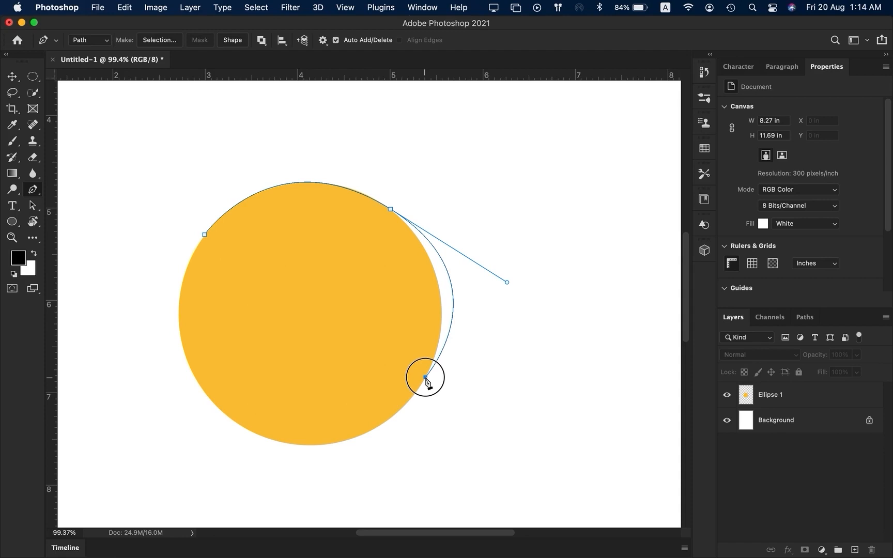
{"action": "left_click_drag", "start_coordinate": [426, 377], "coordinate": [352, 406]}
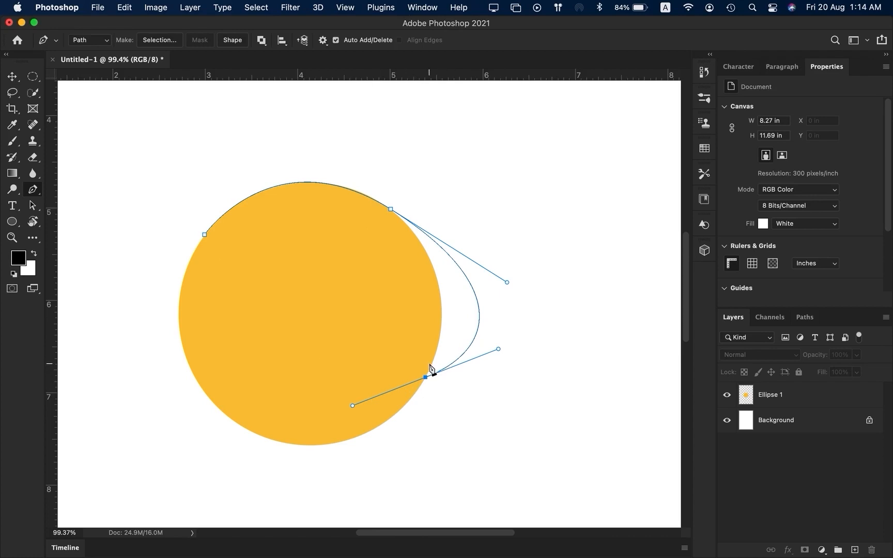
{"action": "key", "text": "cmd+z"}
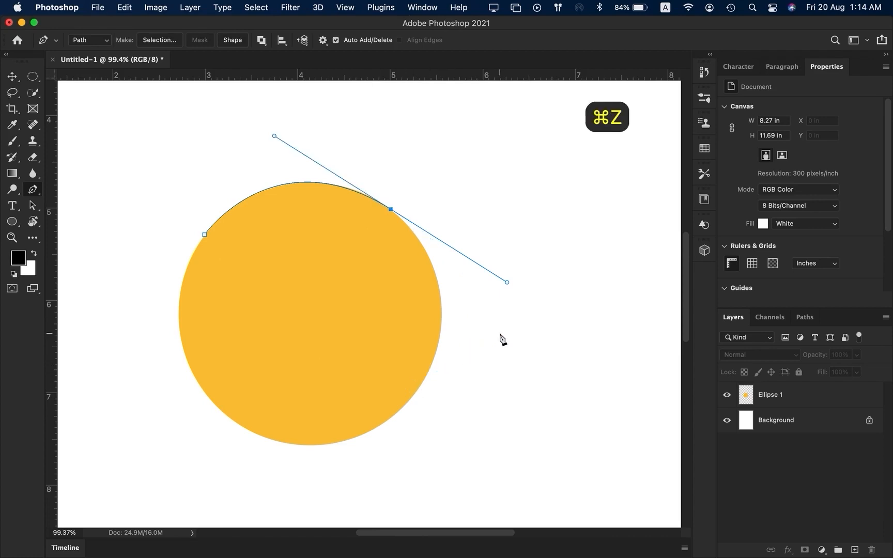
Place a third anchor on the circle's lower-right edge and adjust the second anchor's outgoing handle so the segment follows the circle
{"action": "left_click", "coordinate": [433, 365]}
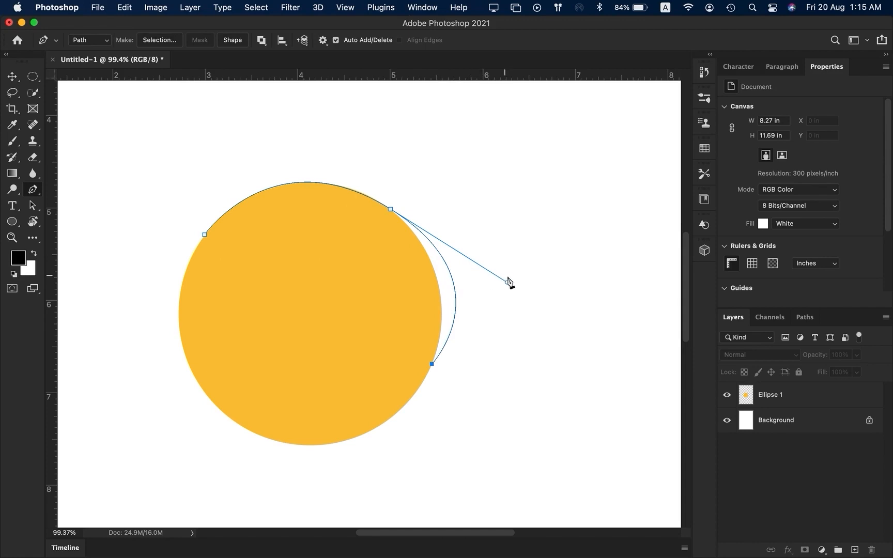
{"action": "left_click_drag", "start_coordinate": [507, 282], "coordinate": [475, 283]}
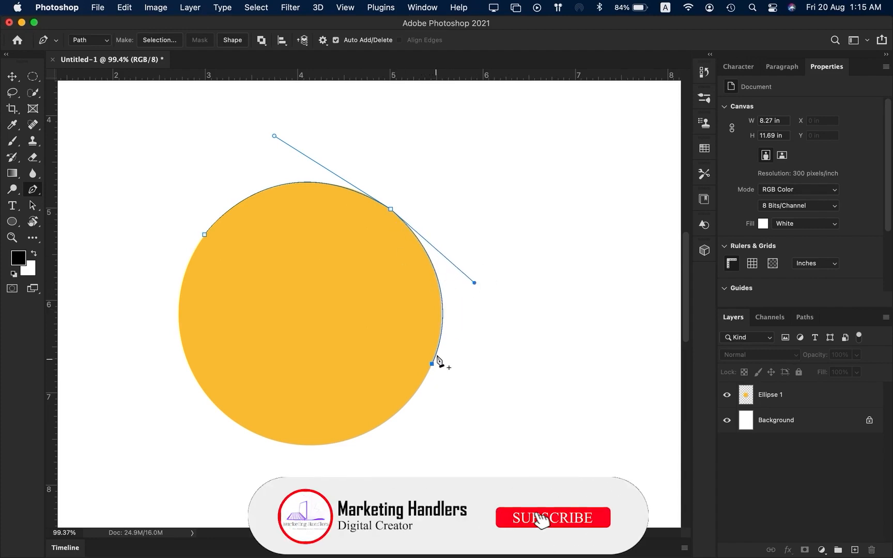
{"action": "scroll", "coordinate": [389, 228], "scroll_direction": "up", "scroll_amount": 3}
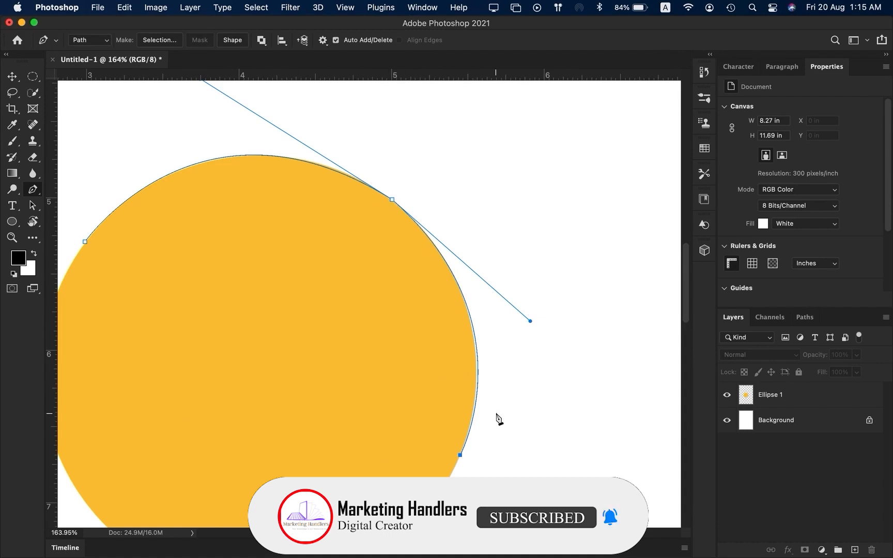
{"action": "scroll", "coordinate": [454, 303], "scroll_direction": "left", "scroll_amount": 2}
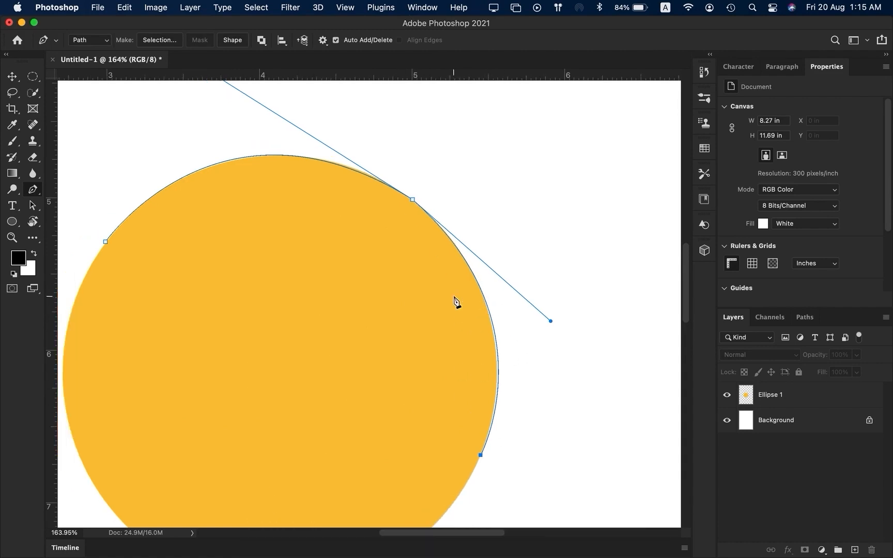
{"action": "scroll", "coordinate": [454, 303], "scroll_direction": "down", "scroll_amount": 3}
{"action": "left_click_drag", "start_coordinate": [551, 283], "coordinate": [550, 284]}
{"action": "scroll", "coordinate": [453, 273], "scroll_direction": "left", "scroll_amount": 3}
{"action": "scroll", "coordinate": [453, 272], "scroll_direction": "down", "scroll_amount": 3}
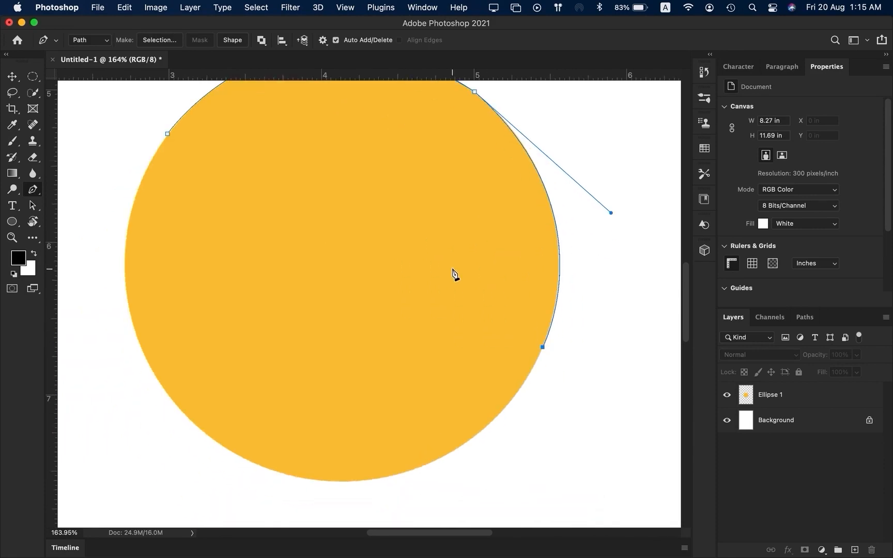
Add a fourth smooth anchor on the circle's lower-left edge, shaping its handles so the new segment curves around the bottom
{"action": "scroll", "coordinate": [453, 273], "scroll_direction": "down", "scroll_amount": 5}
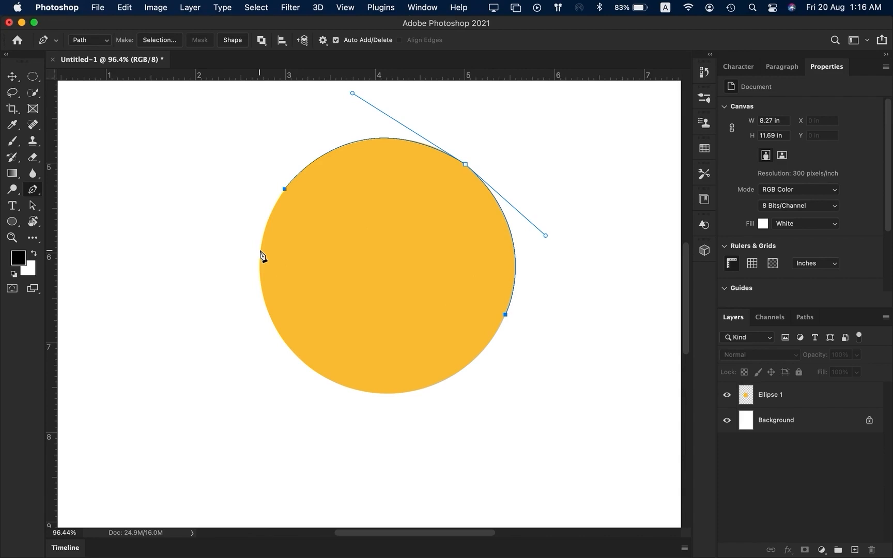
{"action": "left_click", "coordinate": [331, 381]}
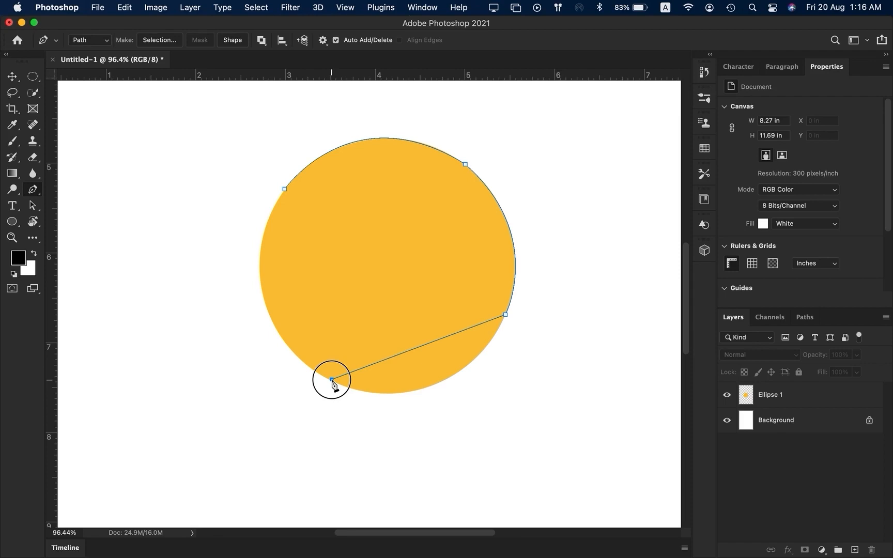
{"action": "left_click_drag", "start_coordinate": [332, 380], "coordinate": [200, 334]}
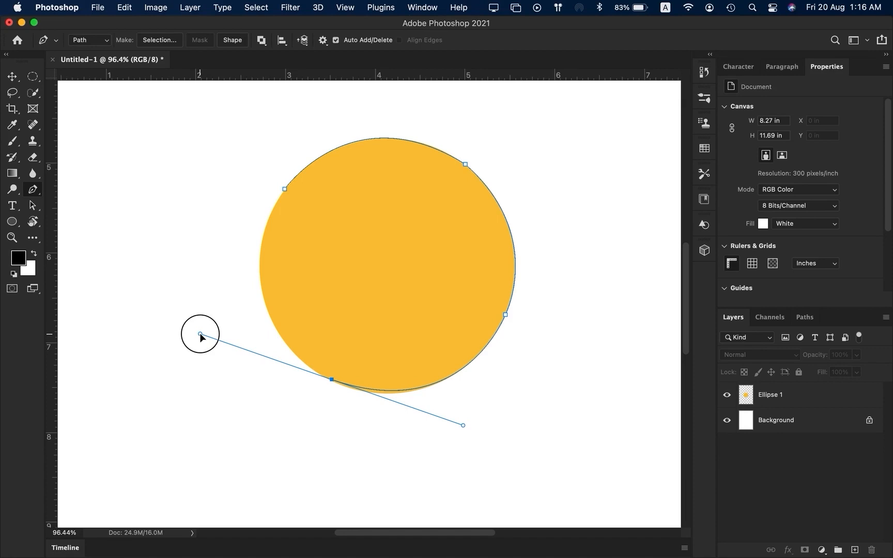
{"action": "left_click_drag", "start_coordinate": [200, 334], "coordinate": [200, 334]}
{"action": "scroll", "coordinate": [200, 334], "scroll_direction": "up", "scroll_amount": 2}
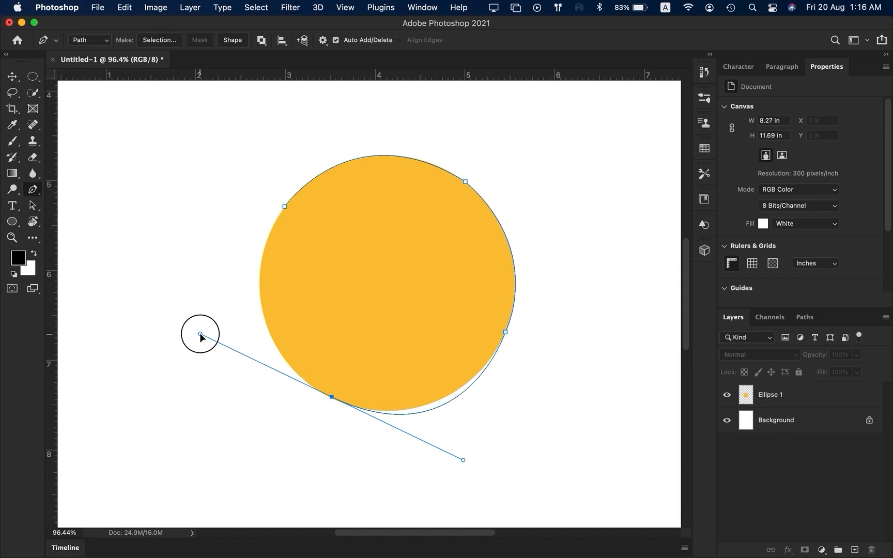
{"action": "left_click_drag", "start_coordinate": [200, 334], "coordinate": [210, 346]}
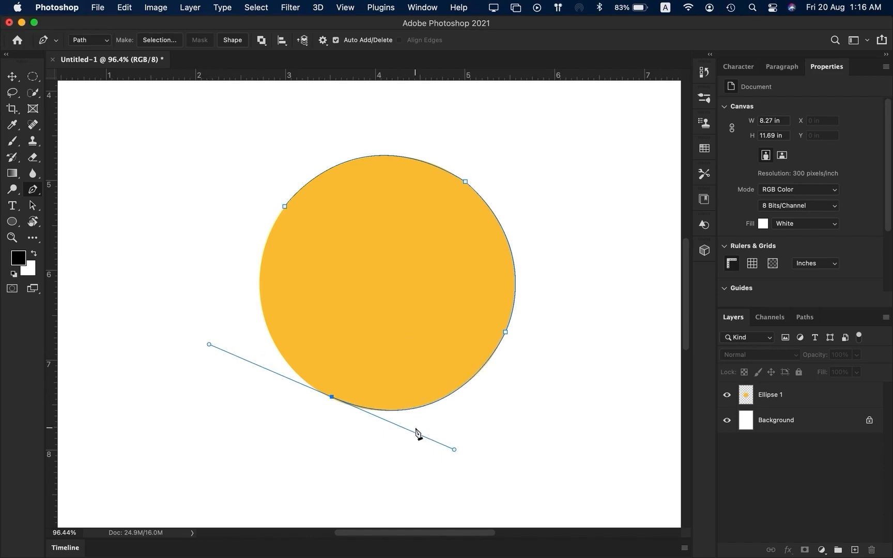
Move the fourth anchor slightly down and to the right so it sits on the circle's bottom edge
{"action": "scroll", "coordinate": [384, 433], "scroll_direction": "up", "scroll_amount": 5}
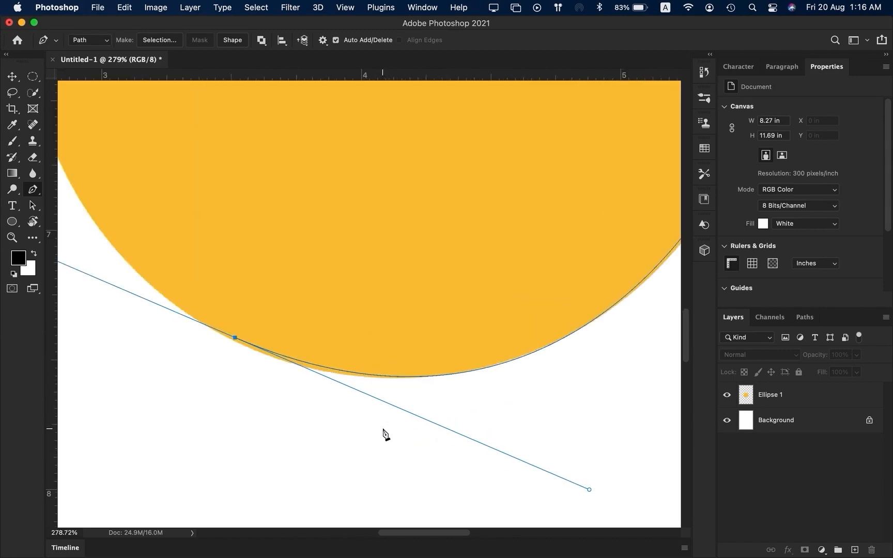
{"action": "scroll", "coordinate": [231, 372], "scroll_direction": "up", "scroll_amount": 5}
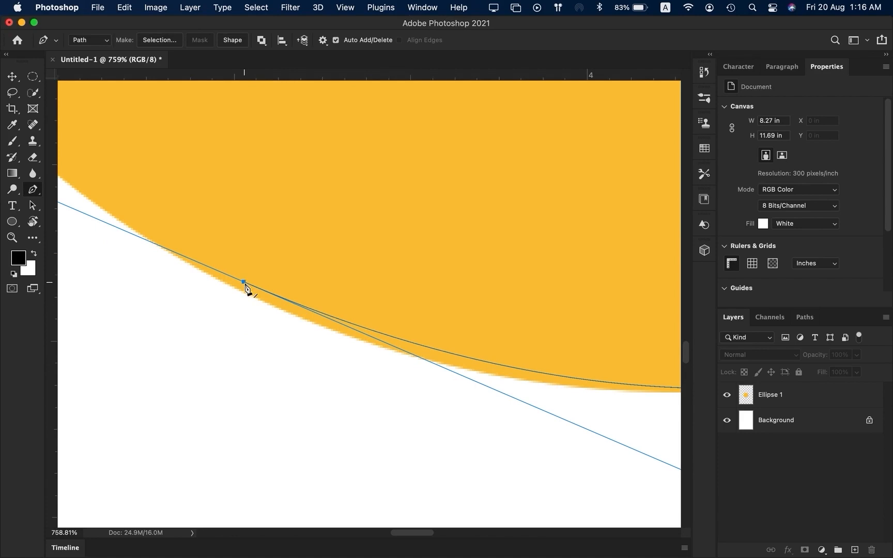
{"action": "scroll", "coordinate": [460, 341], "scroll_direction": "down", "scroll_amount": 2}
{"action": "scroll", "coordinate": [457, 341], "scroll_direction": "right", "scroll_amount": 3}
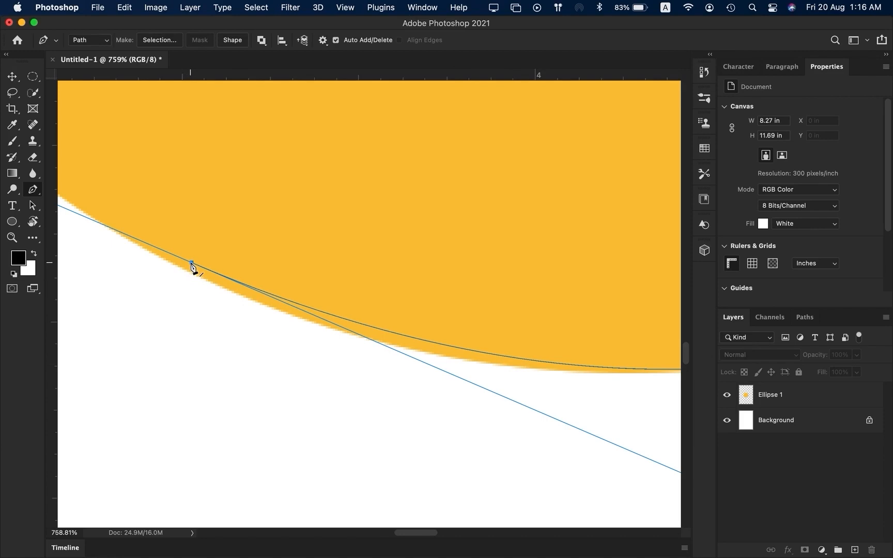
{"action": "scroll", "coordinate": [192, 266], "scroll_direction": "down", "scroll_amount": 3}
{"action": "scroll", "coordinate": [192, 266], "scroll_direction": "down", "scroll_amount": 2}
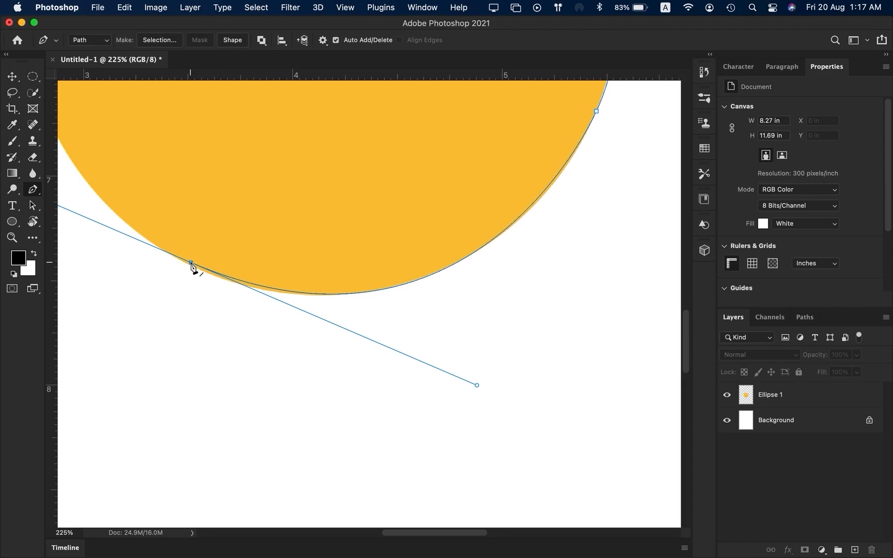
{"action": "left_click", "coordinate": [191, 264]}
{"action": "left_click_drag", "start_coordinate": [191, 263], "coordinate": [222, 279]}
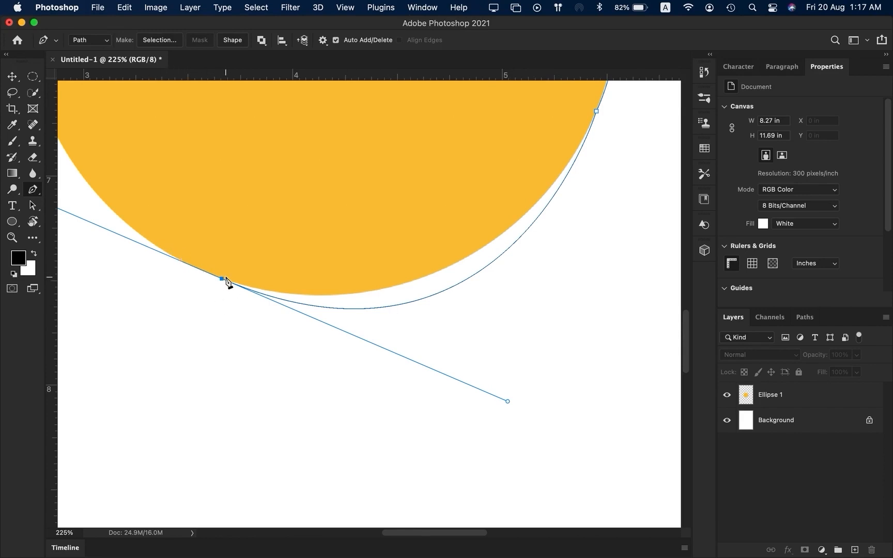
Adjust the fourth anchor's incoming handle independently so the bottom segment follows the circle's edge
{"action": "scroll", "coordinate": [358, 281], "scroll_direction": "right", "scroll_amount": 3}
{"action": "scroll", "coordinate": [358, 281], "scroll_direction": "up", "scroll_amount": 3}
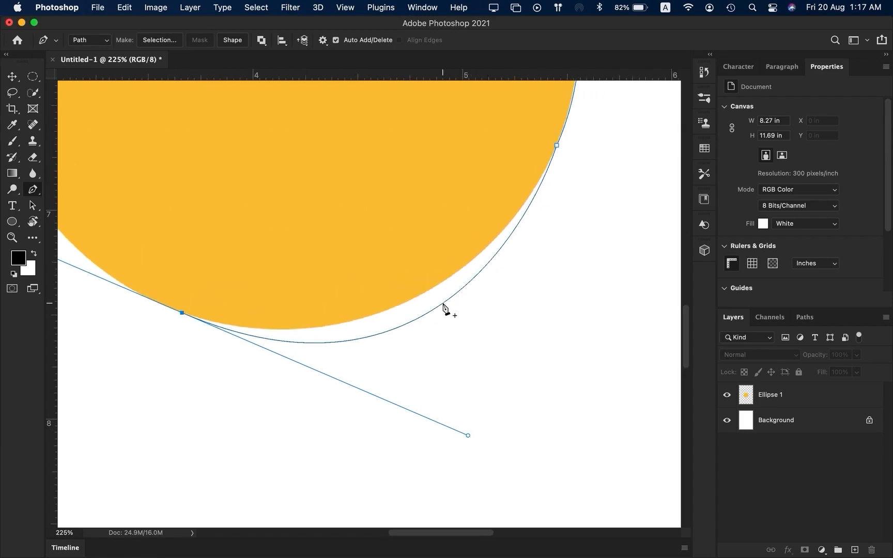
{"action": "left_click_drag", "start_coordinate": [468, 436], "coordinate": [449, 397]}
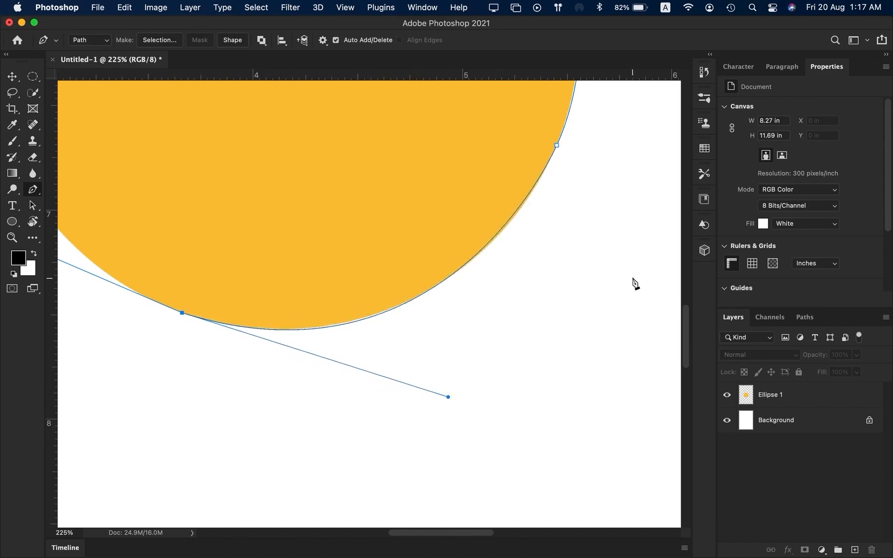
Close the path at its starting anchor on the circle's upper-left edge
{"action": "scroll", "coordinate": [528, 205], "scroll_direction": "left", "scroll_amount": 5}
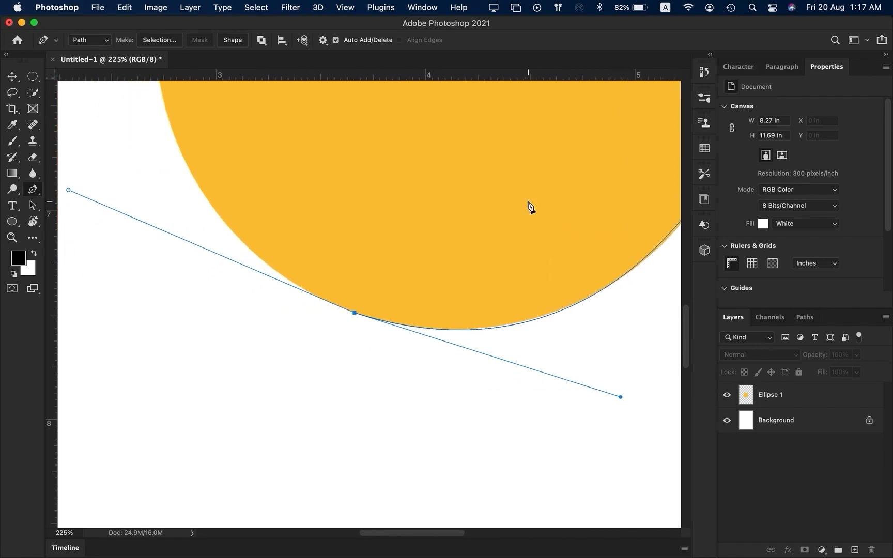
{"action": "scroll", "coordinate": [531, 207], "scroll_direction": "down", "scroll_amount": 5}
{"action": "scroll", "coordinate": [530, 207], "scroll_direction": "up", "scroll_amount": 5}
{"action": "scroll", "coordinate": [531, 208], "scroll_direction": "left", "scroll_amount": 5}
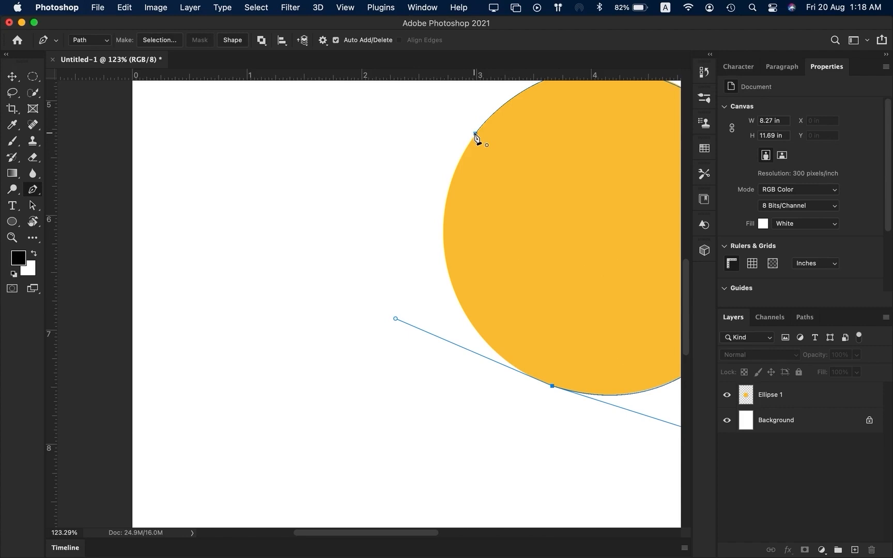
{"action": "scroll", "coordinate": [475, 136], "scroll_direction": "right", "scroll_amount": 4}
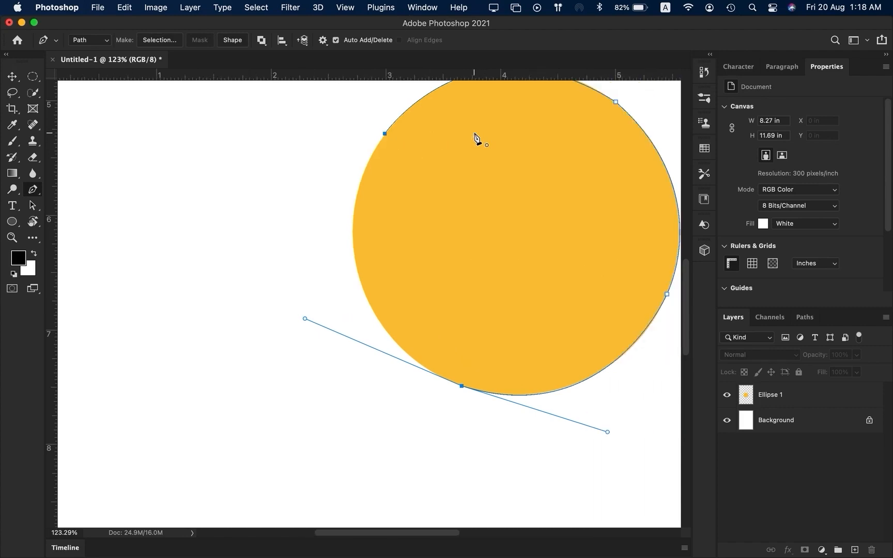
{"action": "scroll", "coordinate": [475, 136], "scroll_direction": "right", "scroll_amount": 2}
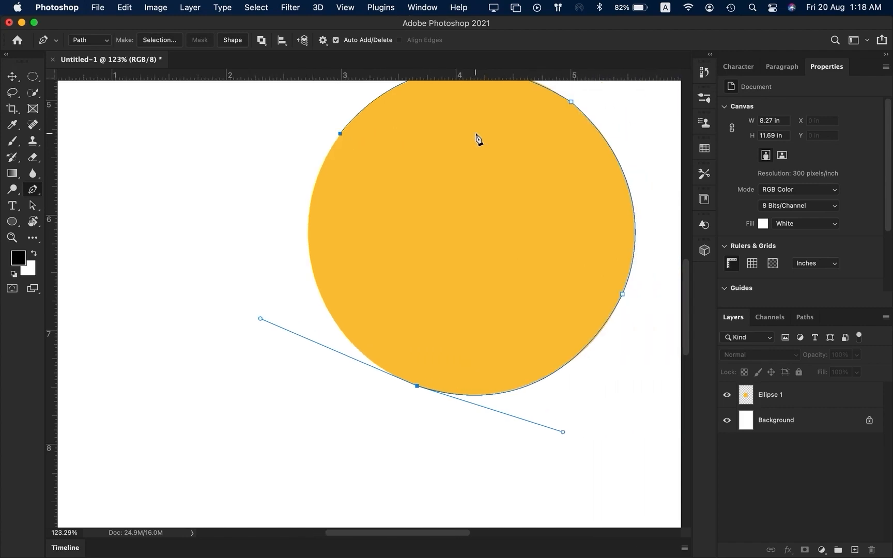
{"action": "left_click", "coordinate": [341, 133]}
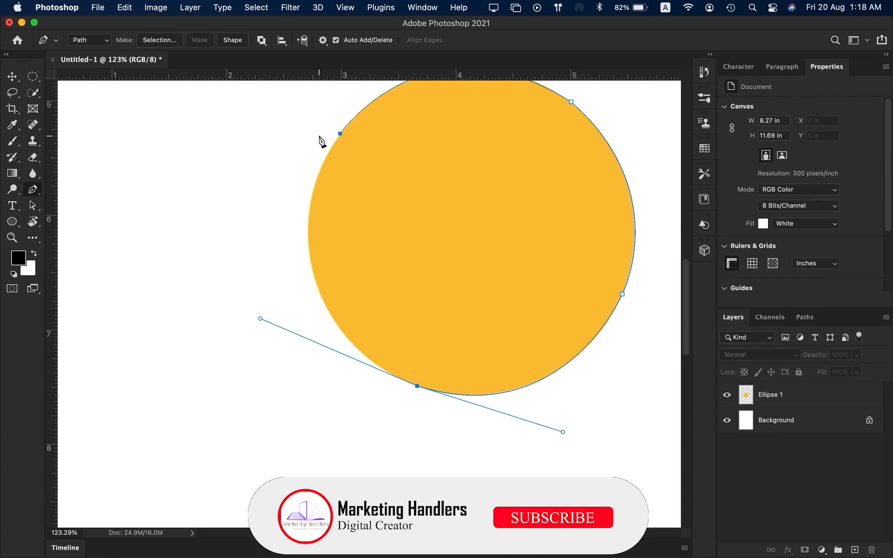
{"action": "left_click", "coordinate": [339, 134]}
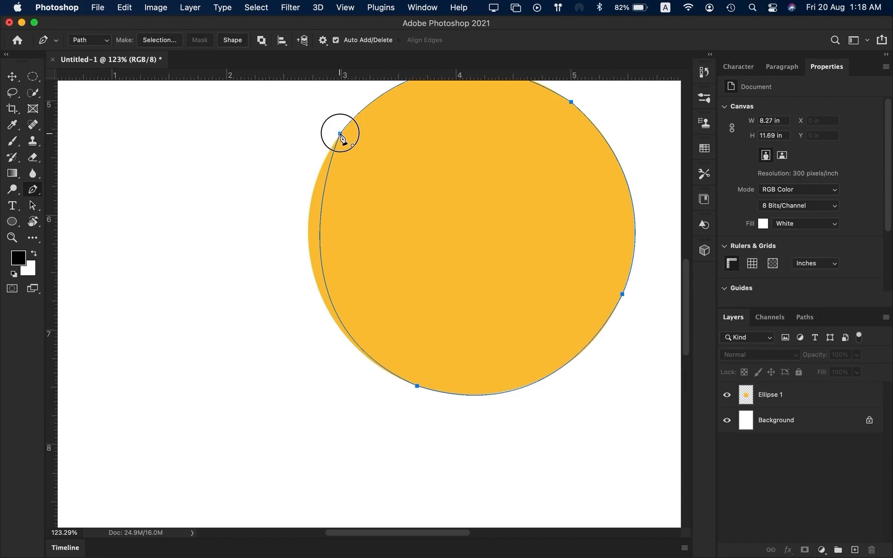
Extend the fourth anchor's outgoing handle up and to the left so the closing segment follows the circle's left edge
{"action": "scroll", "coordinate": [340, 133], "scroll_direction": "up", "scroll_amount": 1}
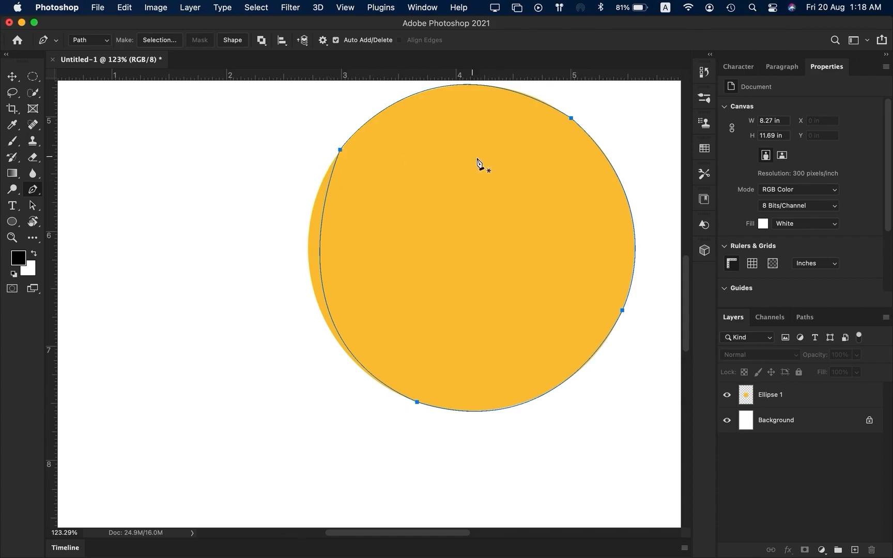
{"action": "scroll", "coordinate": [480, 162], "scroll_direction": "right", "scroll_amount": 3}
{"action": "scroll", "coordinate": [480, 163], "scroll_direction": "up", "scroll_amount": 1}
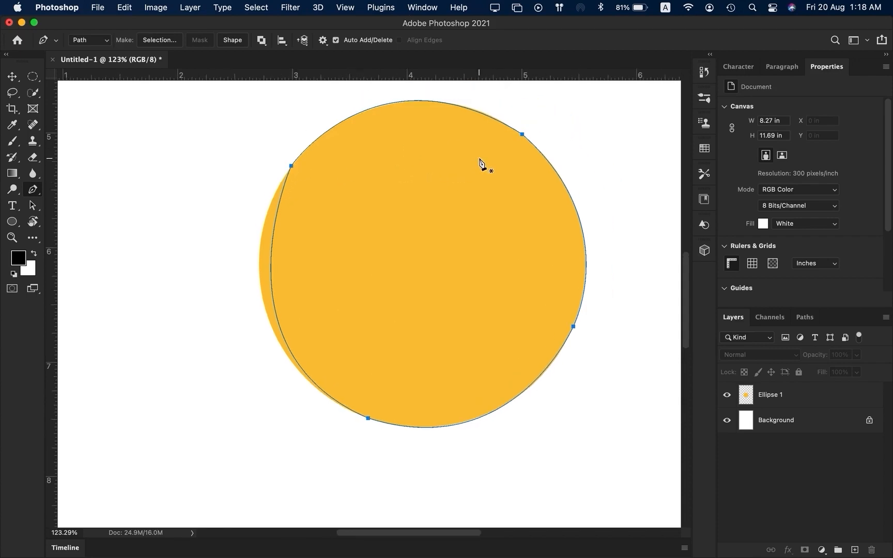
{"action": "left_click", "coordinate": [292, 167]}
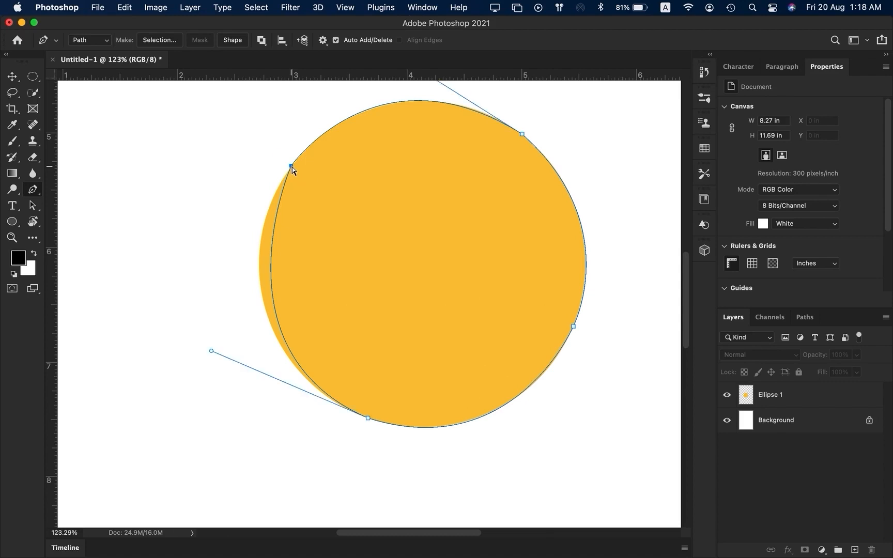
{"action": "scroll", "coordinate": [399, 326], "scroll_direction": "up", "scroll_amount": 3}
{"action": "scroll", "coordinate": [399, 327], "scroll_direction": "right", "scroll_amount": 1}
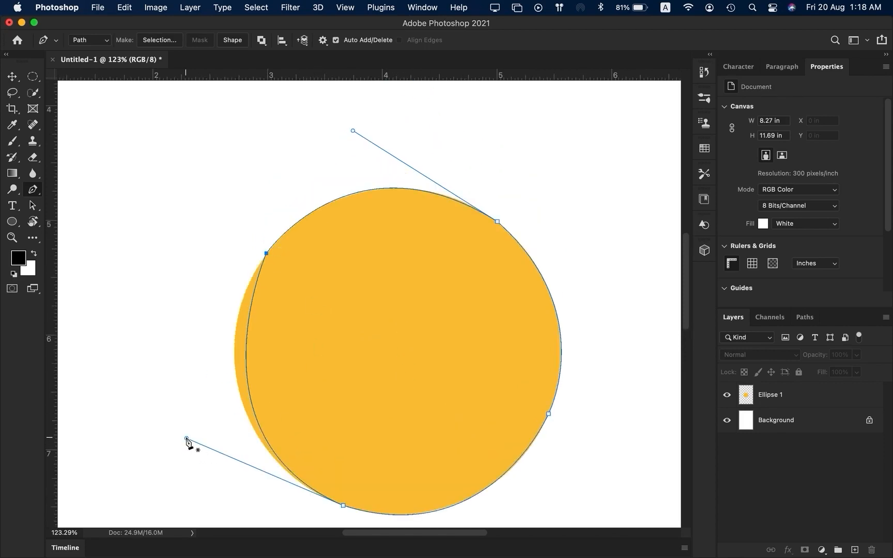
{"action": "left_click_drag", "start_coordinate": [187, 439], "coordinate": [159, 417]}
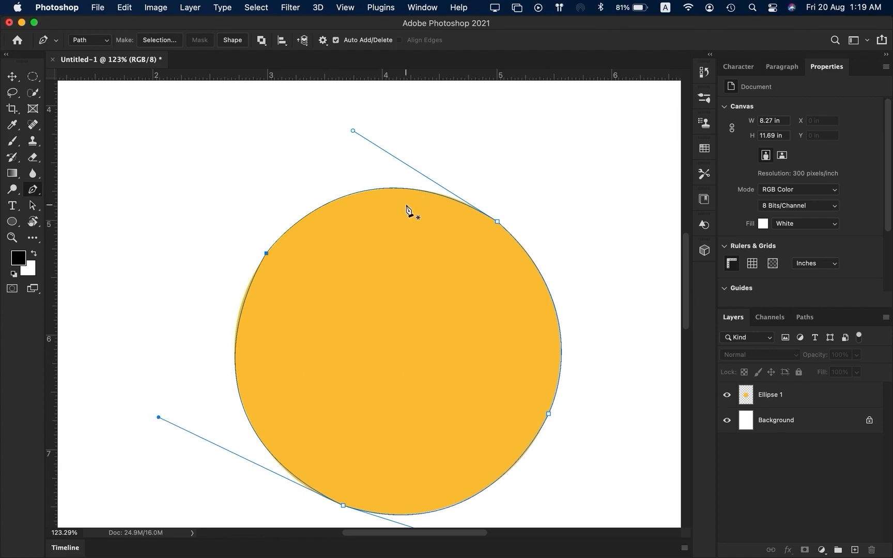
Hide the Ellipse 1 layer to view the closed path alone, and switch to the Move tool
{"action": "scroll", "coordinate": [331, 251], "scroll_direction": "down", "scroll_amount": 4}
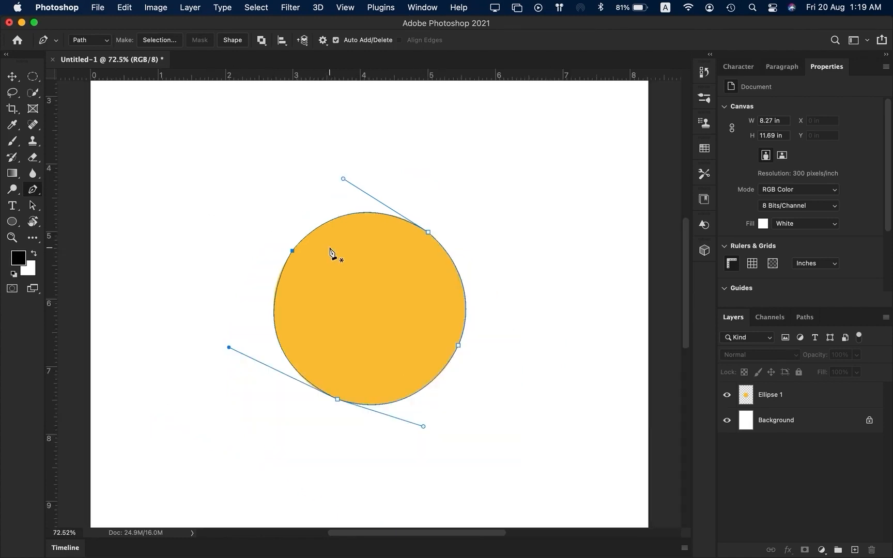
{"action": "scroll", "coordinate": [331, 250], "scroll_direction": "down", "scroll_amount": 3}
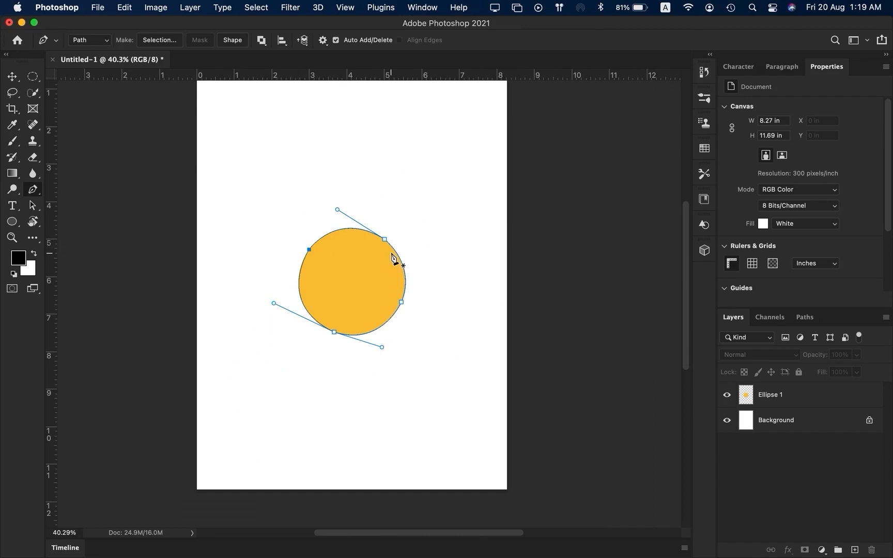
{"action": "scroll", "coordinate": [393, 257], "scroll_direction": "up", "scroll_amount": 3}
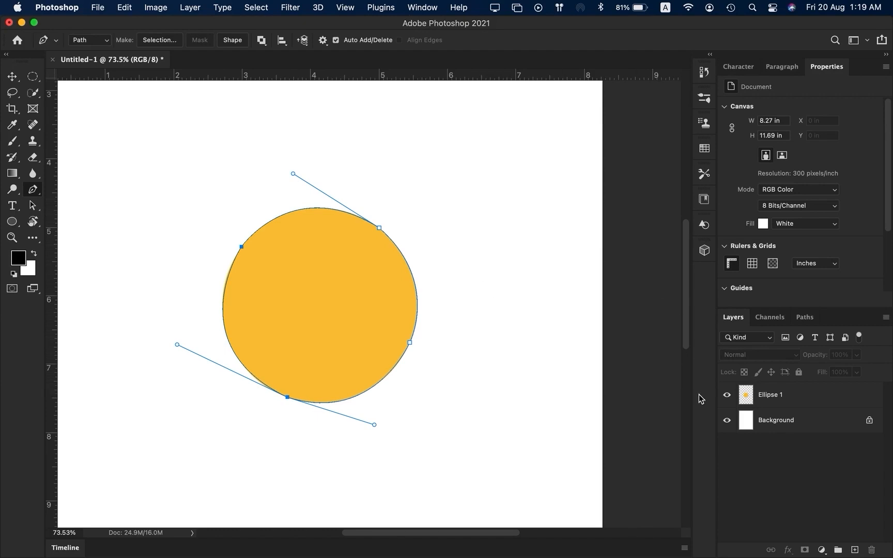
{"action": "left_click", "coordinate": [728, 396]}
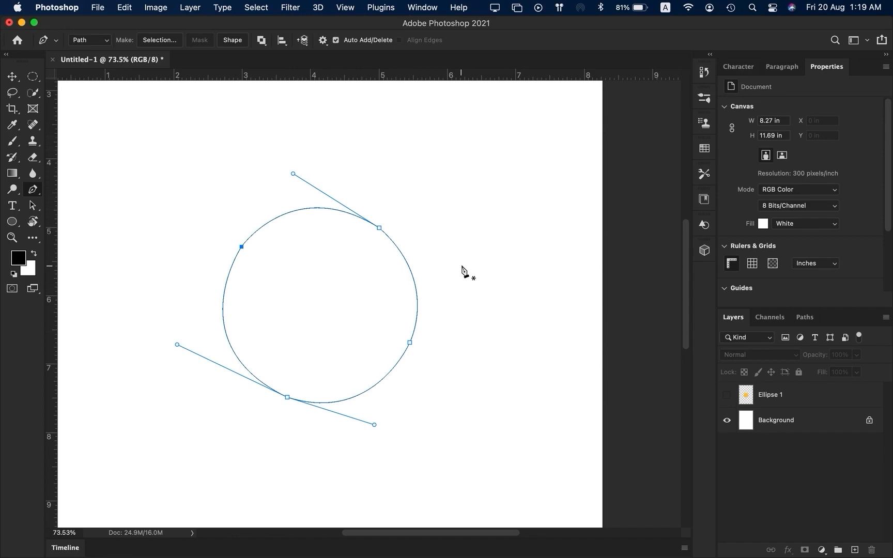
{"action": "key", "text": "v"}
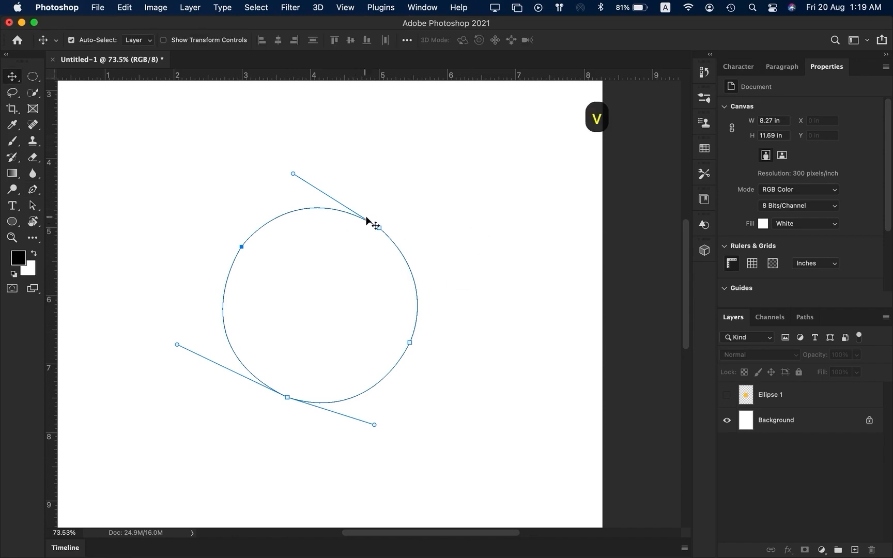
Examine the path's anchors and curves up close, and show the Ellipse 1 layer again
{"action": "scroll", "coordinate": [379, 232], "scroll_direction": "up", "scroll_amount": 3}
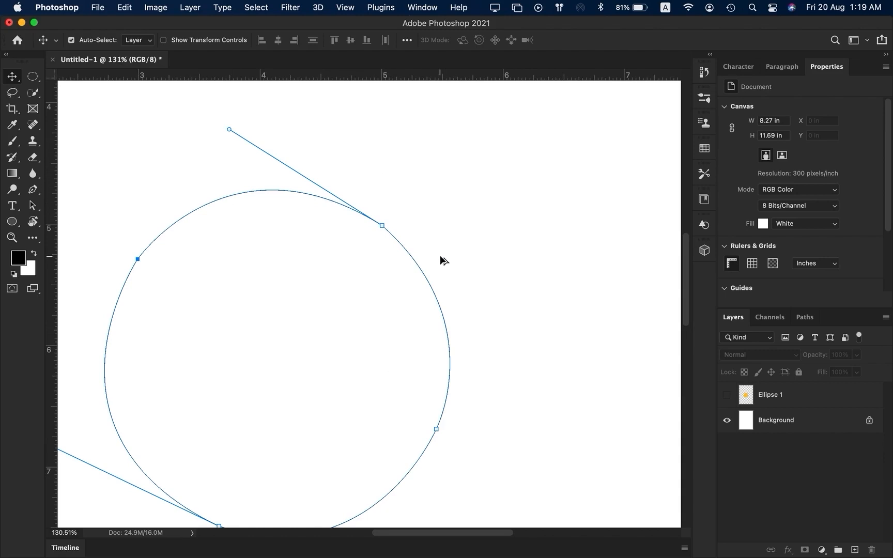
{"action": "scroll", "coordinate": [397, 241], "scroll_direction": "up", "scroll_amount": 8}
{"action": "scroll", "coordinate": [347, 217], "scroll_direction": "up", "scroll_amount": 10}
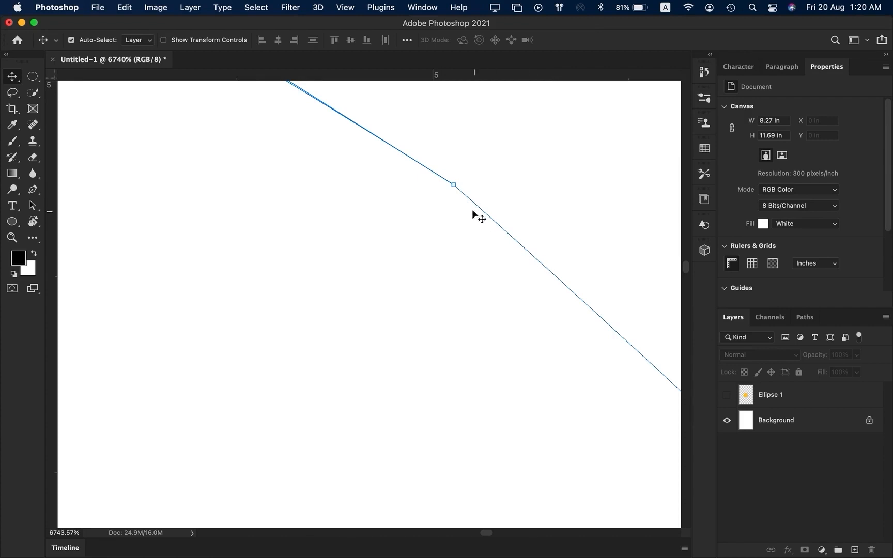
{"action": "scroll", "coordinate": [449, 187], "scroll_direction": "down", "scroll_amount": 5}
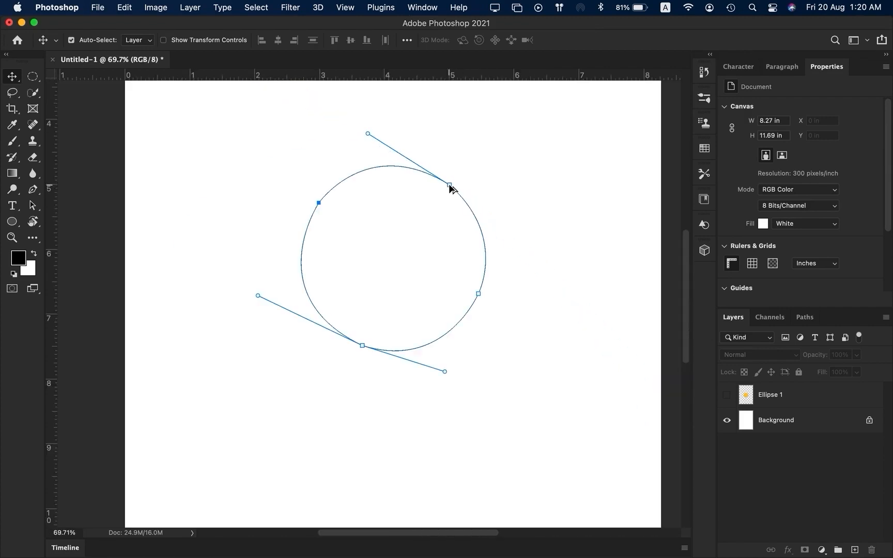
{"action": "scroll", "coordinate": [478, 295], "scroll_direction": "up", "scroll_amount": 8}
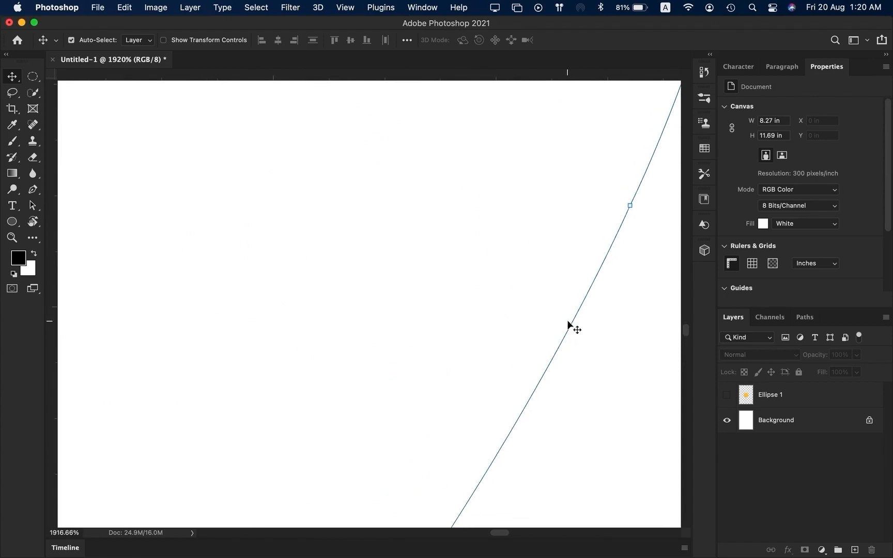
{"action": "scroll", "coordinate": [488, 341], "scroll_direction": "down", "scroll_amount": 3}
{"action": "scroll", "coordinate": [487, 337], "scroll_direction": "down", "scroll_amount": 4}
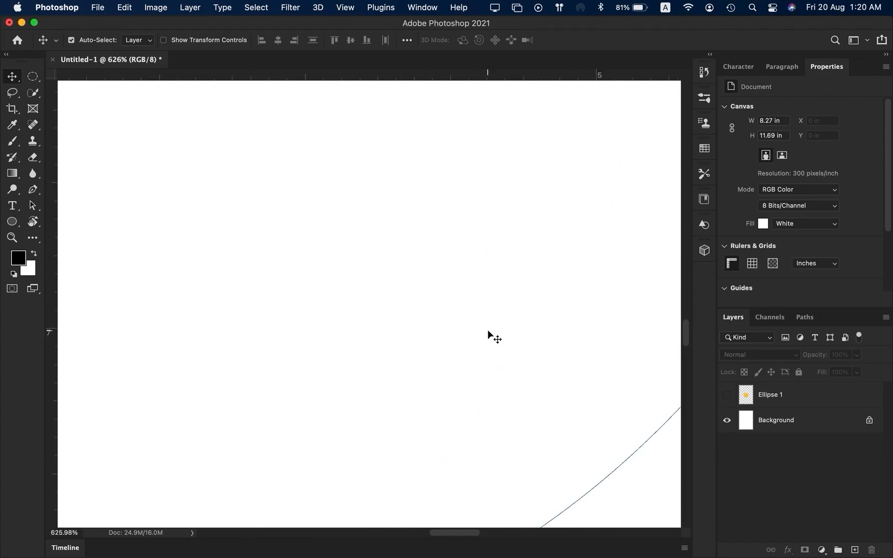
{"action": "scroll", "coordinate": [471, 265], "scroll_direction": "down", "scroll_amount": 5}
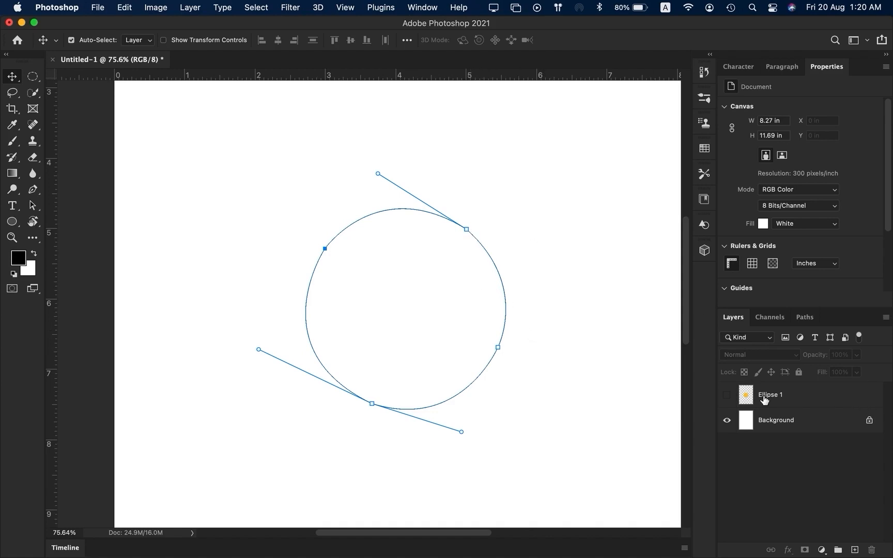
{"action": "left_click", "coordinate": [728, 395]}
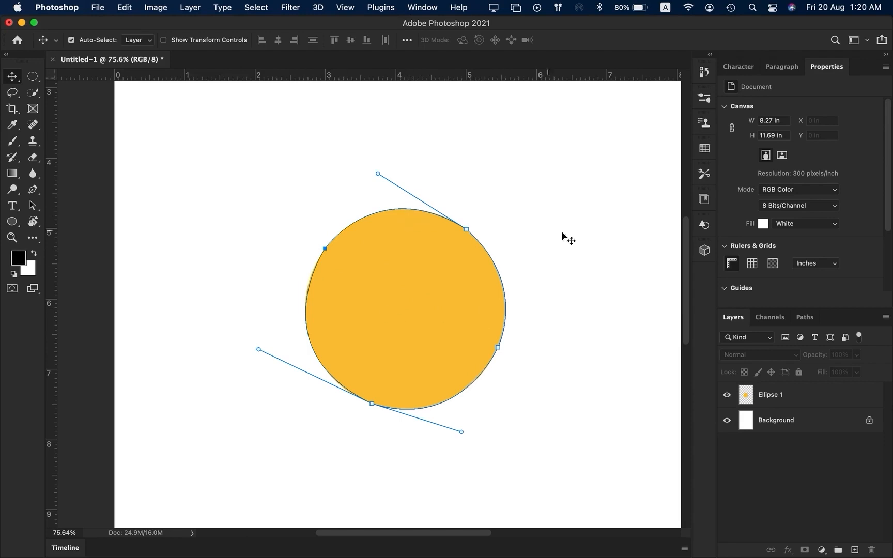
Delete the Work Path that traces the orange circle and return to the layer list
{"action": "left_click", "coordinate": [803, 317]}
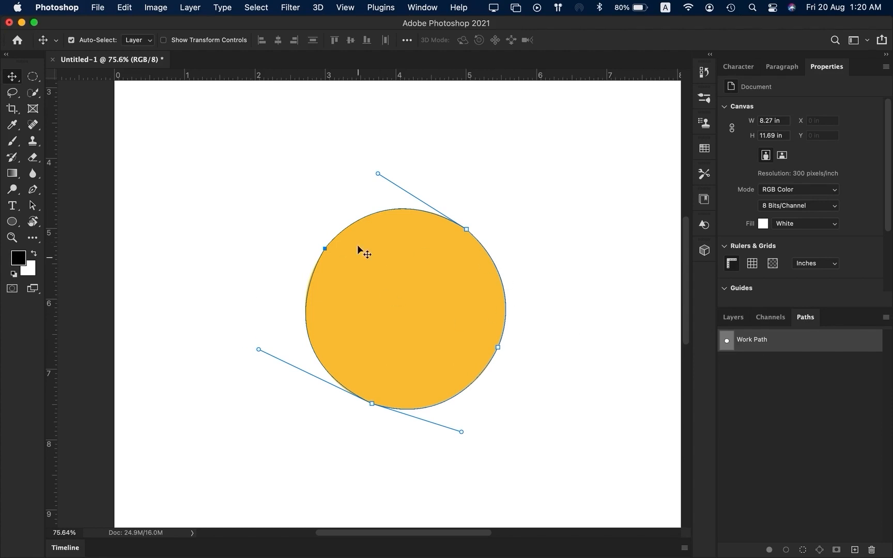
{"action": "left_click_drag", "start_coordinate": [780, 352], "coordinate": [872, 550]}
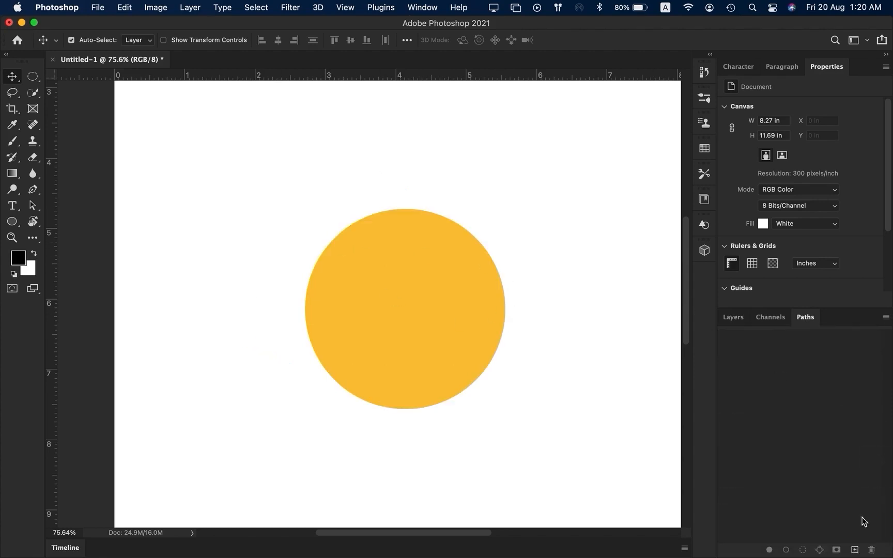
{"action": "left_click", "coordinate": [747, 319]}
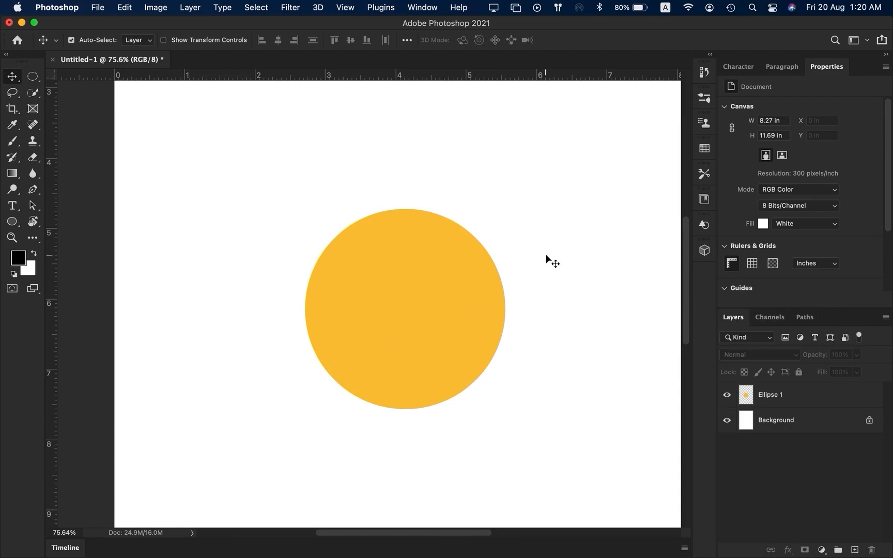
With the Pen tool, start a new path with a smooth anchor on the circle's left edge, its handles running vertically
{"action": "key", "text": "p"}
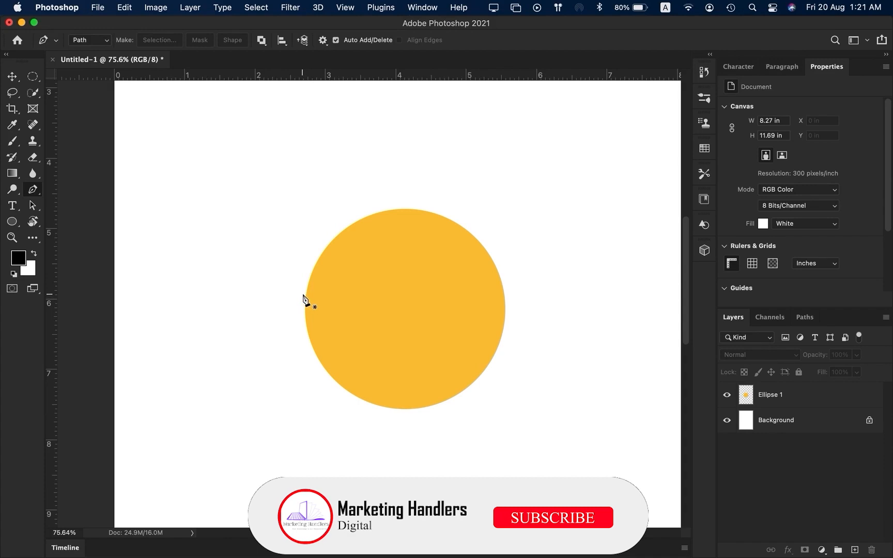
{"action": "scroll", "coordinate": [305, 305], "scroll_direction": "up", "scroll_amount": 3}
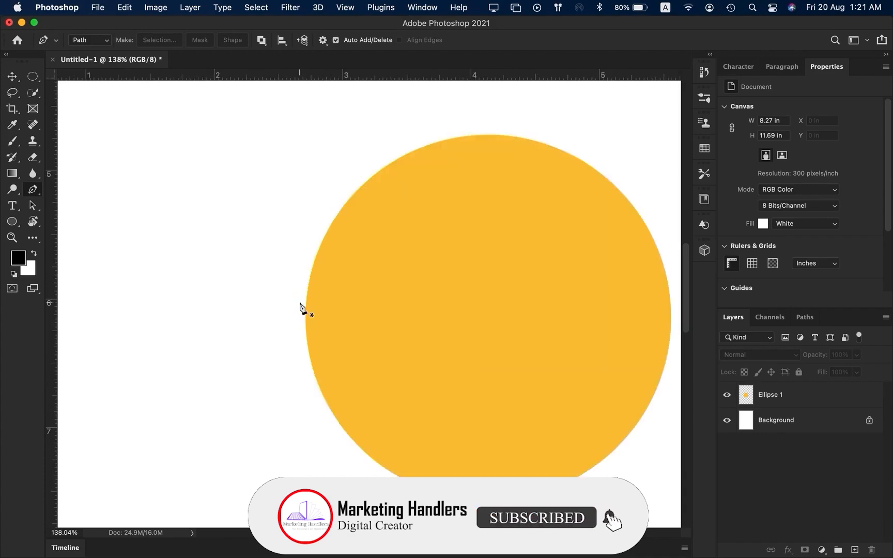
{"action": "scroll", "coordinate": [301, 309], "scroll_direction": "right", "scroll_amount": 2}
{"action": "scroll", "coordinate": [301, 309], "scroll_direction": "down", "scroll_amount": 3}
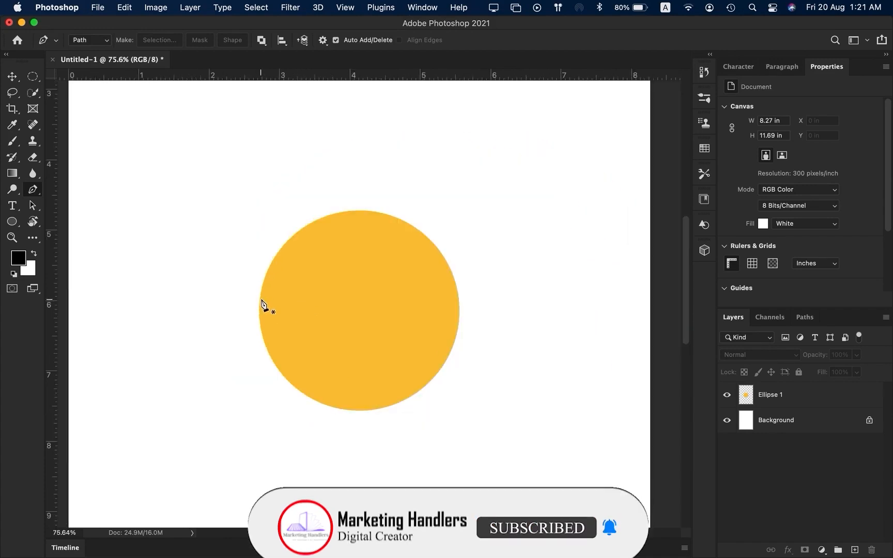
{"action": "left_click_drag", "start_coordinate": [259, 303], "coordinate": [262, 245]}
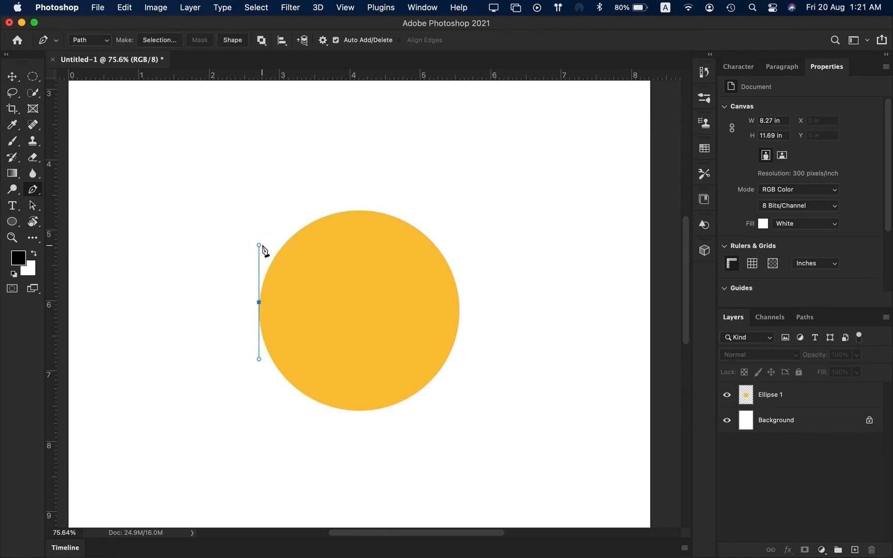
Undo a trial anchor on the circle's top edge and place the second anchor on its right edge instead
{"action": "left_click", "coordinate": [388, 214]}
{"action": "key", "text": "cmd+z"}
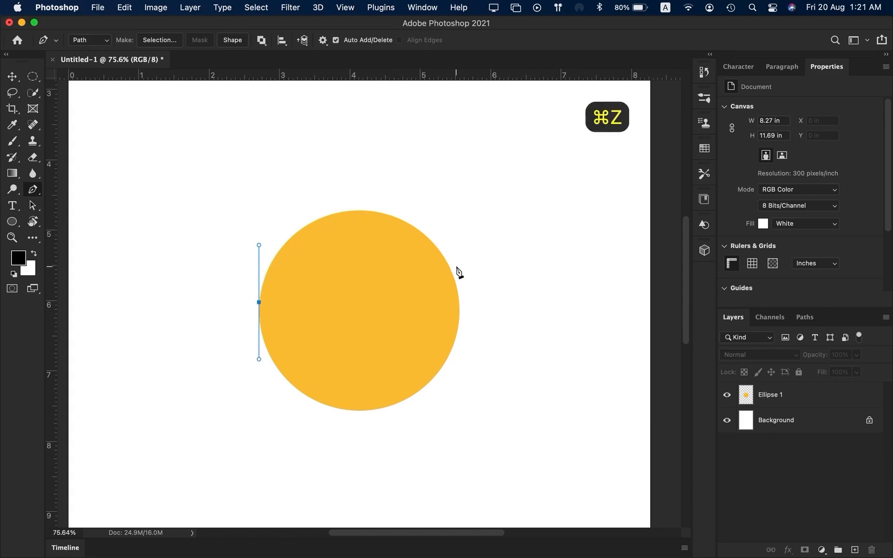
{"action": "left_click", "coordinate": [459, 293]}
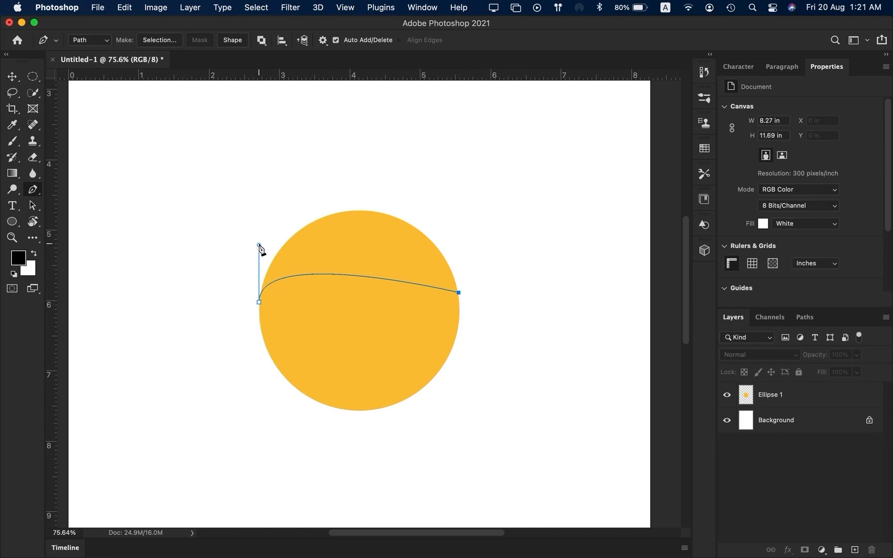
Extend the first anchor's outgoing handle up and to the right so the segment arches toward the circle's top
{"action": "left_click_drag", "start_coordinate": [259, 245], "coordinate": [353, 385]}
{"action": "scroll", "coordinate": [342, 371], "scroll_direction": "down", "scroll_amount": 3}
{"action": "scroll", "coordinate": [362, 382], "scroll_direction": "down", "scroll_amount": 3}
{"action": "scroll", "coordinate": [362, 382], "scroll_direction": "left", "scroll_amount": 2}
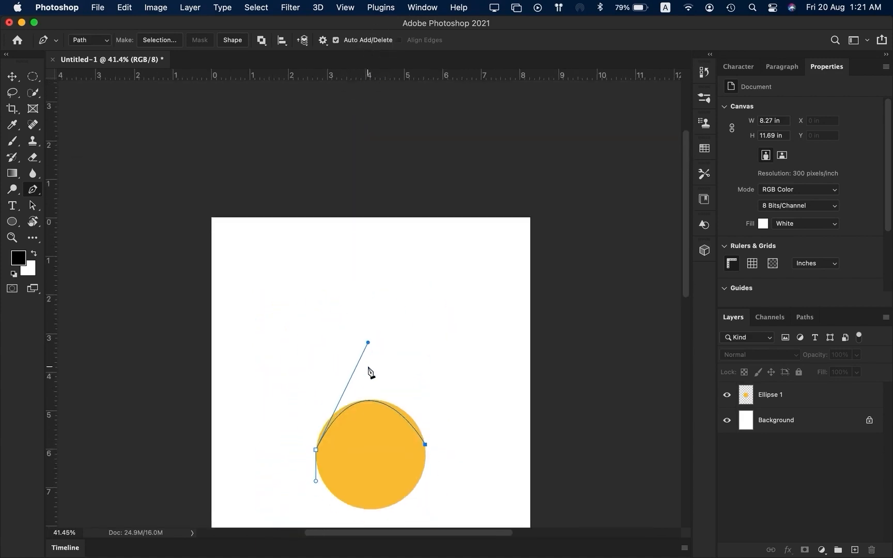
{"action": "scroll", "coordinate": [429, 425], "scroll_direction": "up", "scroll_amount": 5}
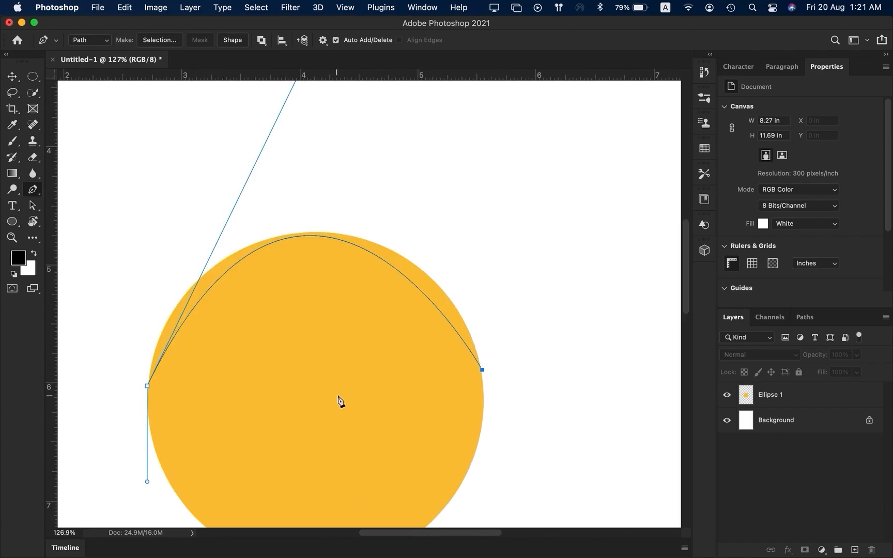
{"action": "scroll", "coordinate": [333, 324], "scroll_direction": "down", "scroll_amount": 3}
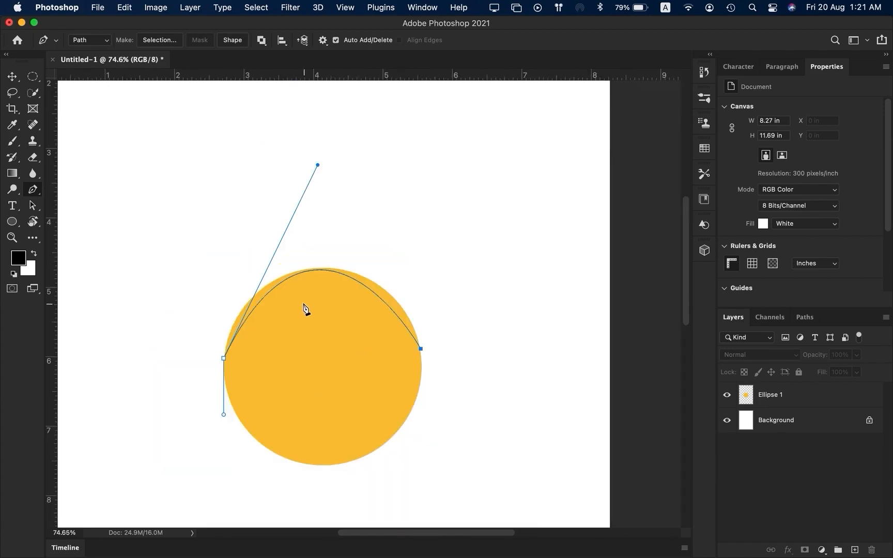
Move the second anchor to the circle's upper-right edge and adjust the first anchor's outgoing handle so the curve follows the circle's top
{"action": "left_click_drag", "start_coordinate": [317, 165], "coordinate": [283, 167]}
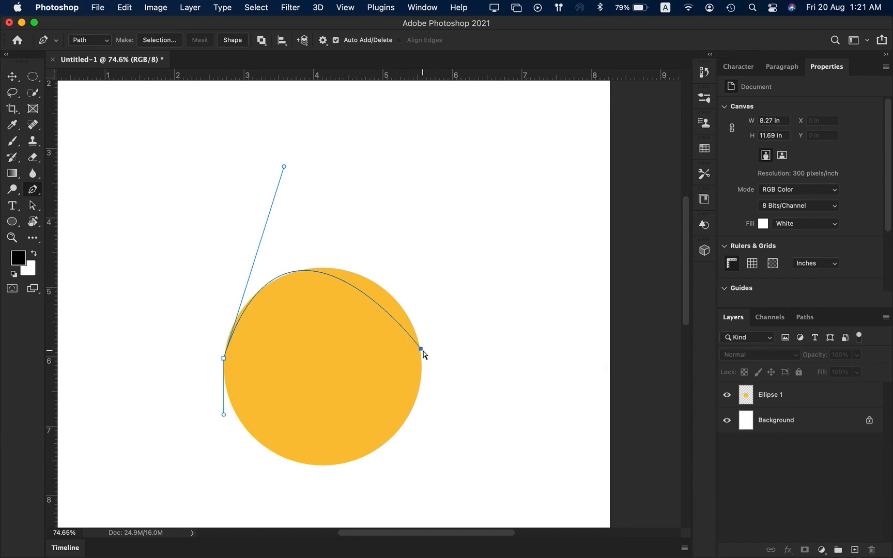
{"action": "left_click_drag", "start_coordinate": [421, 351], "coordinate": [369, 277]}
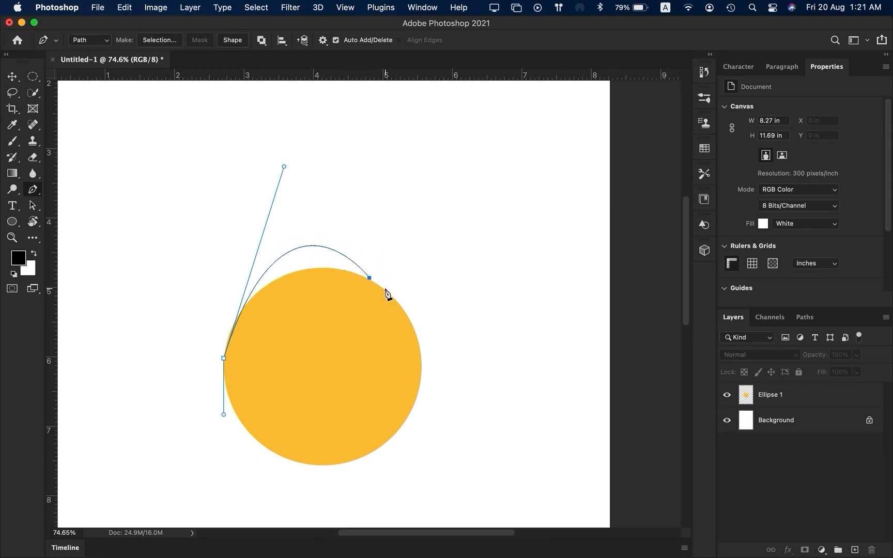
{"action": "left_click_drag", "start_coordinate": [285, 166], "coordinate": [255, 228]}
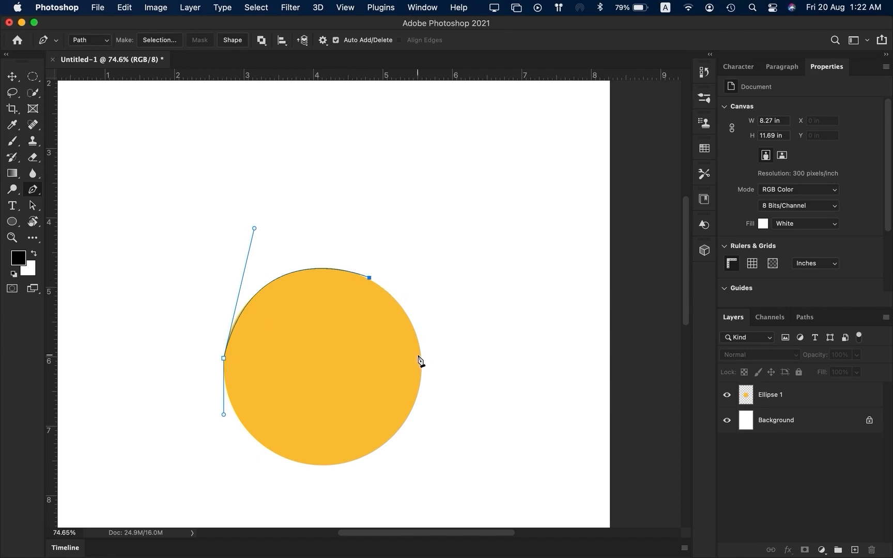
Add a third anchor with a downward handle on the circle's lower-right edge and a fourth anchor on its lower-left edge
{"action": "left_click", "coordinate": [419, 388]}
{"action": "left_click_drag", "start_coordinate": [419, 388], "coordinate": [403, 461]}
{"action": "left_click", "coordinate": [223, 358]}
{"action": "left_click", "coordinate": [255, 438]}
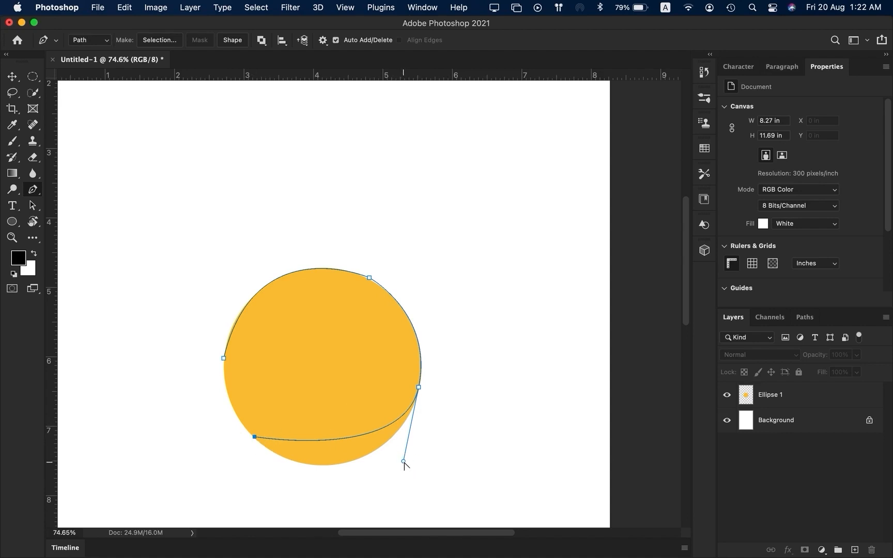
Extend the third anchor's outgoing handle down and to the left so the segment follows the circle's bottom edge
{"action": "left_click_drag", "start_coordinate": [404, 461], "coordinate": [366, 500]}
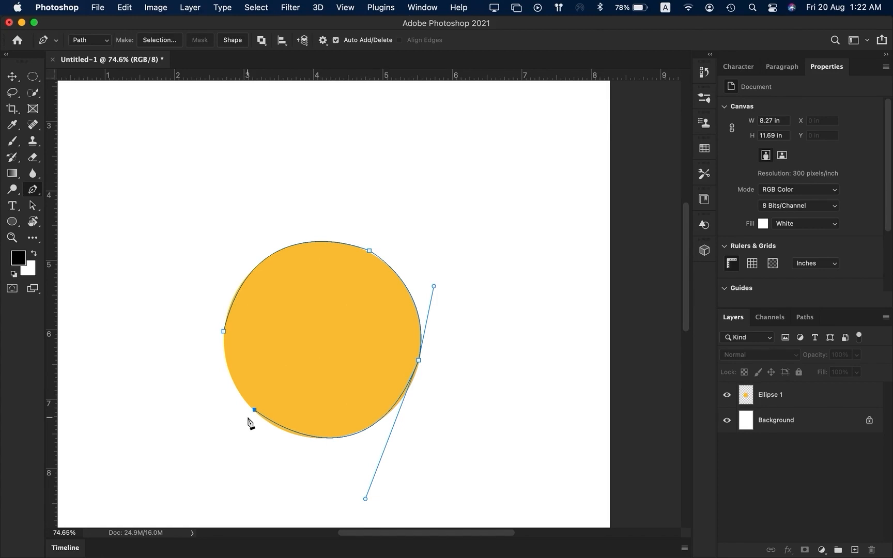
{"action": "scroll", "coordinate": [263, 421], "scroll_direction": "up", "scroll_amount": 5}
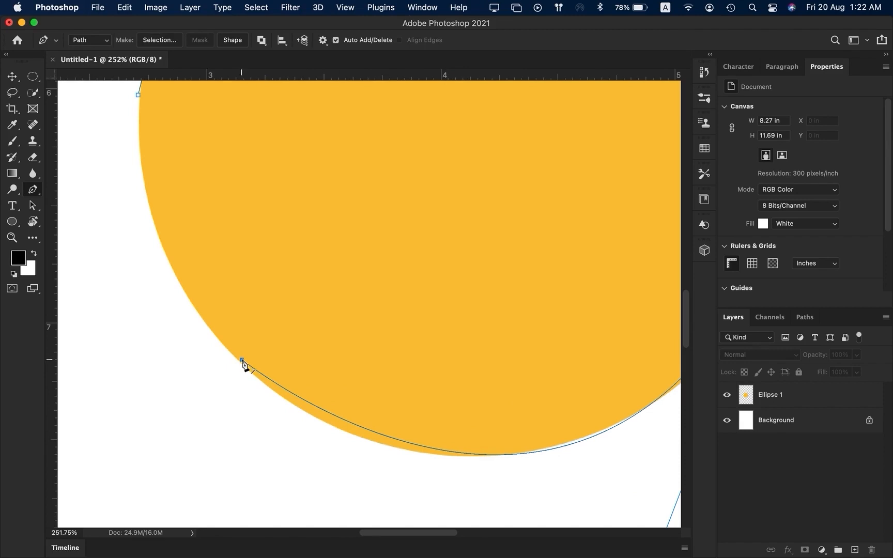
{"action": "scroll", "coordinate": [243, 365], "scroll_direction": "down", "scroll_amount": 3}
{"action": "scroll", "coordinate": [249, 366], "scroll_direction": "up", "scroll_amount": 2}
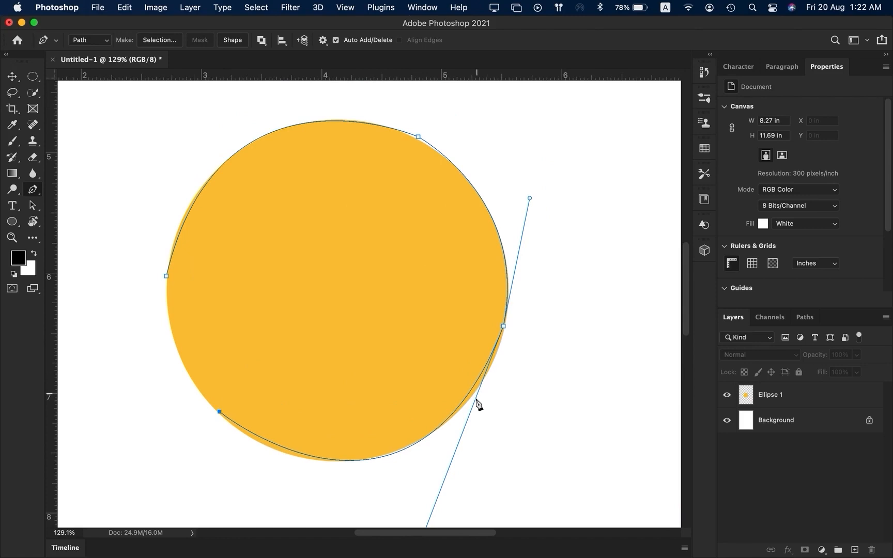
{"action": "scroll", "coordinate": [467, 457], "scroll_direction": "down", "scroll_amount": 3}
{"action": "scroll", "coordinate": [467, 456], "scroll_direction": "left", "scroll_amount": 1}
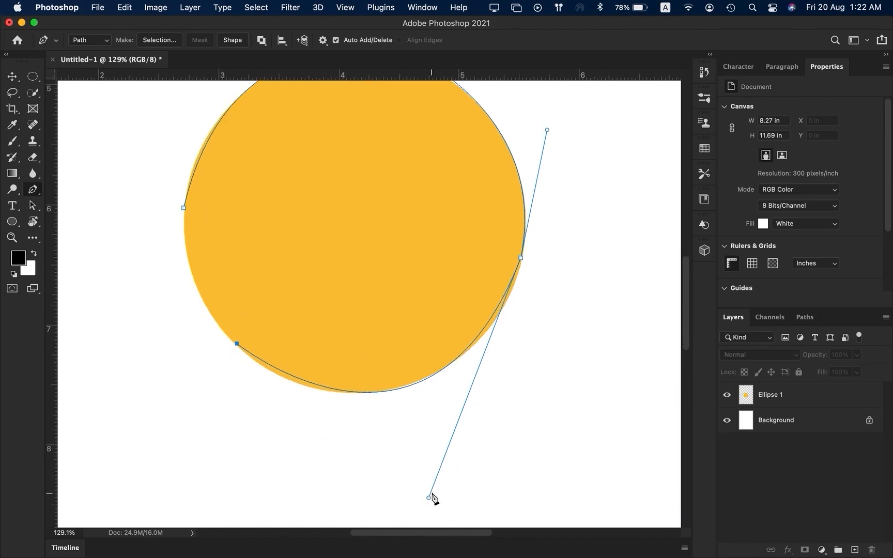
{"action": "left_click_drag", "start_coordinate": [429, 497], "coordinate": [432, 368]}
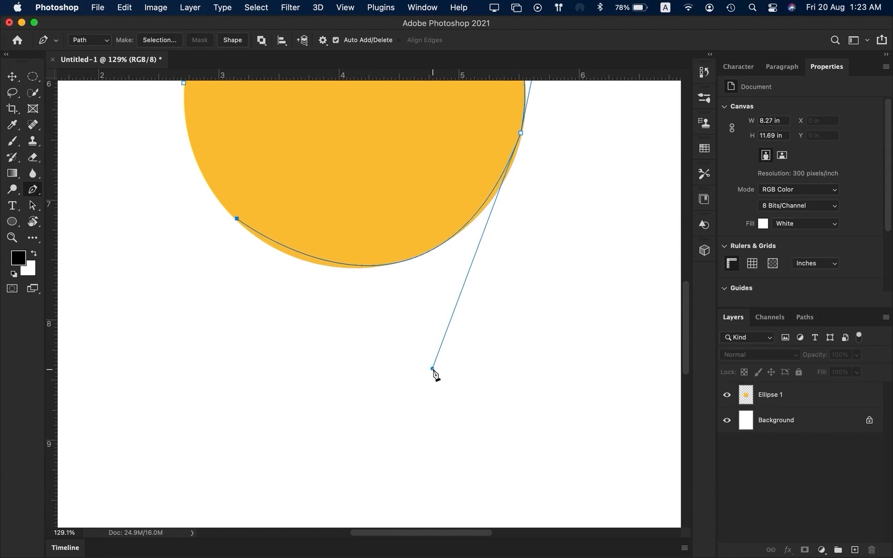
{"action": "scroll", "coordinate": [464, 397], "scroll_direction": "up", "scroll_amount": 3}
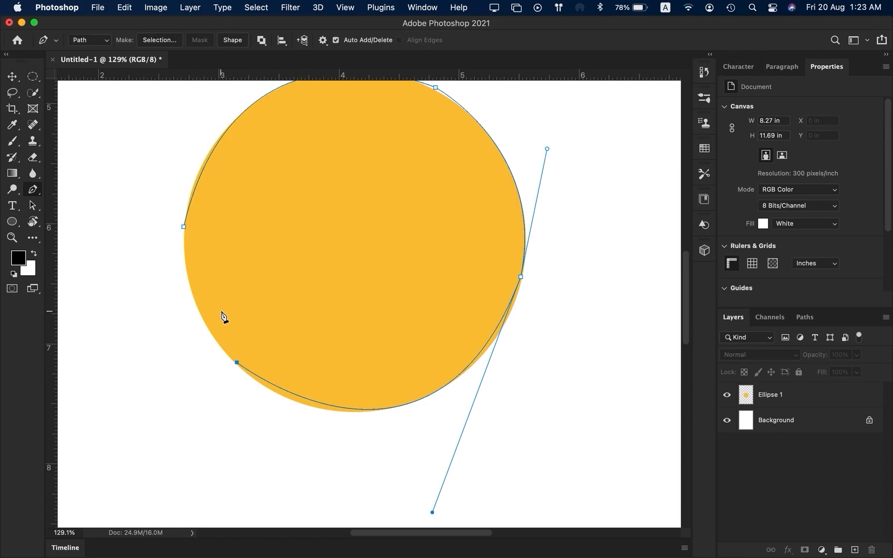
Close the path at its starting anchor on the circle's left edge
{"action": "left_click", "coordinate": [184, 227]}
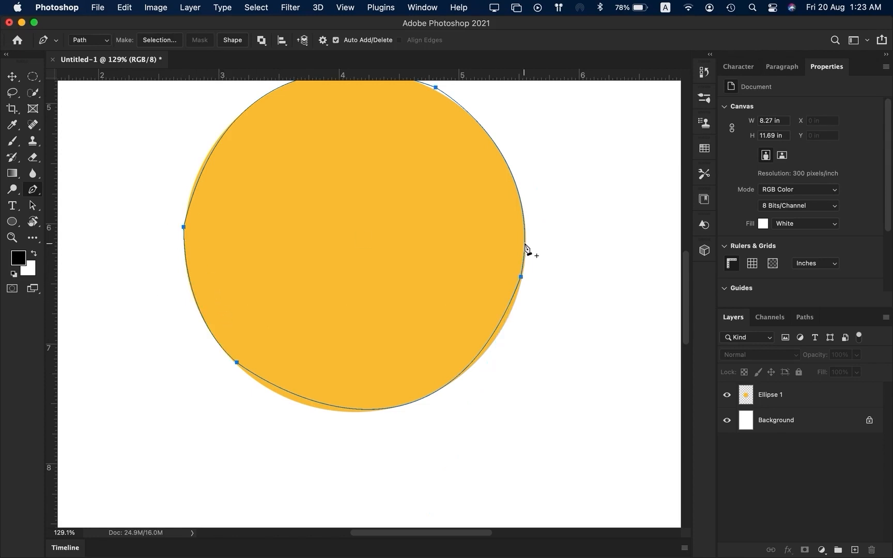
{"action": "scroll", "coordinate": [542, 300], "scroll_direction": "up", "scroll_amount": 2}
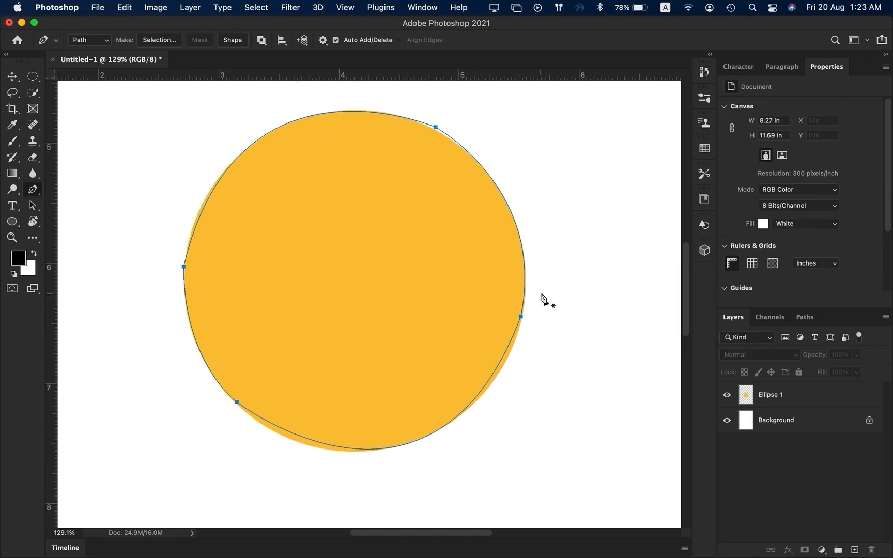
{"action": "scroll", "coordinate": [542, 300], "scroll_direction": "left", "scroll_amount": 1}
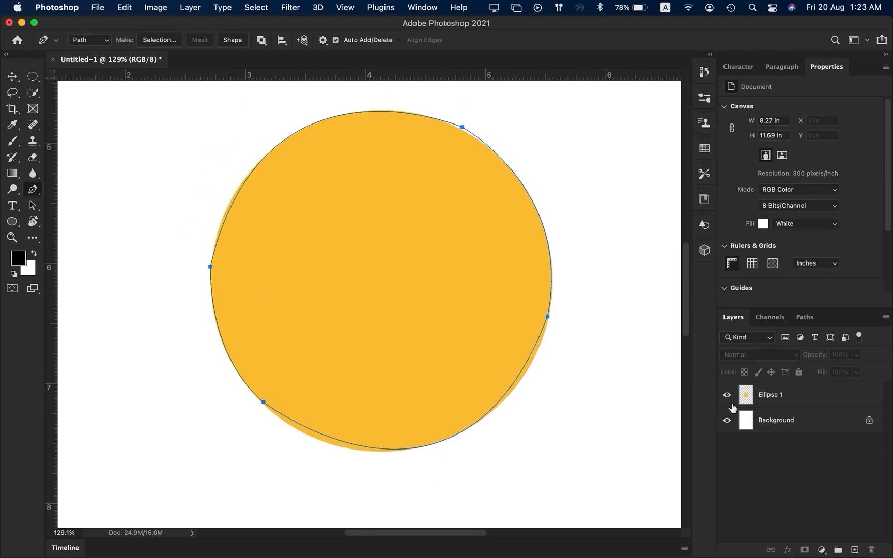
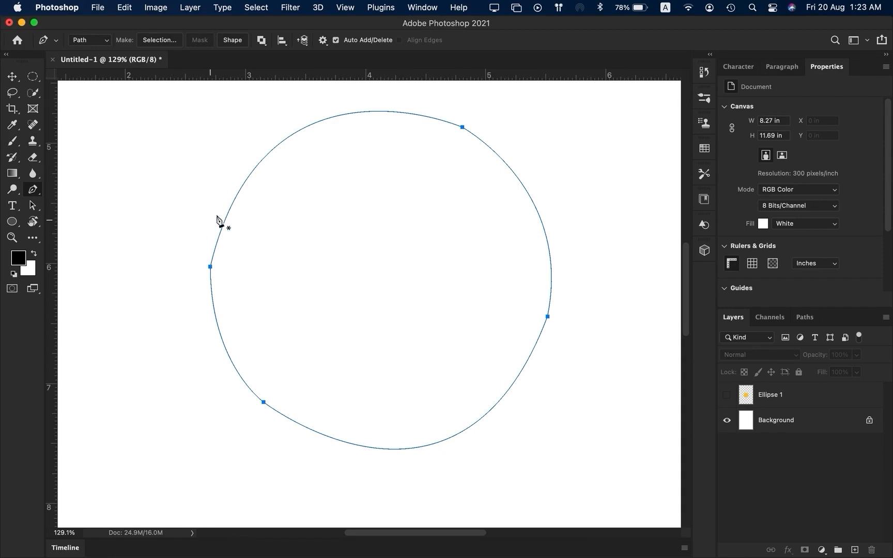
Hide the Ellipse 1 layer to examine the closed path alone, and show the layer again
{"action": "left_click", "coordinate": [727, 394]}
{"action": "left_click", "coordinate": [727, 394]}
{"action": "left_click", "coordinate": [727, 396]}
Delete the second traced Work Path and go back to the layer list
{"action": "left_click", "coordinate": [805, 317]}
{"action": "left_click_drag", "start_coordinate": [815, 346], "coordinate": [872, 550]}
{"action": "left_click", "coordinate": [733, 316]}
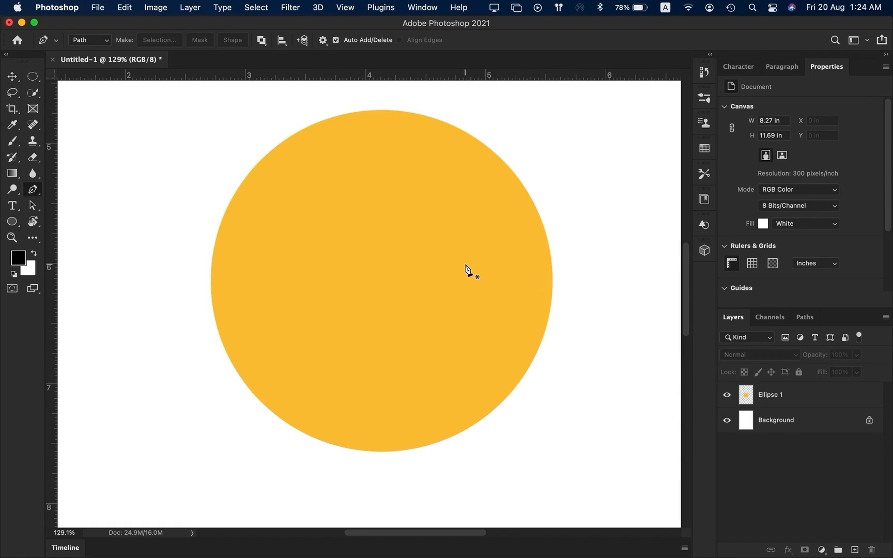
Move the orange circle slightly down and to the right, to about X 2.96 in and Y 5.2 in
{"action": "scroll", "coordinate": [467, 269], "scroll_direction": "down", "scroll_amount": 5}
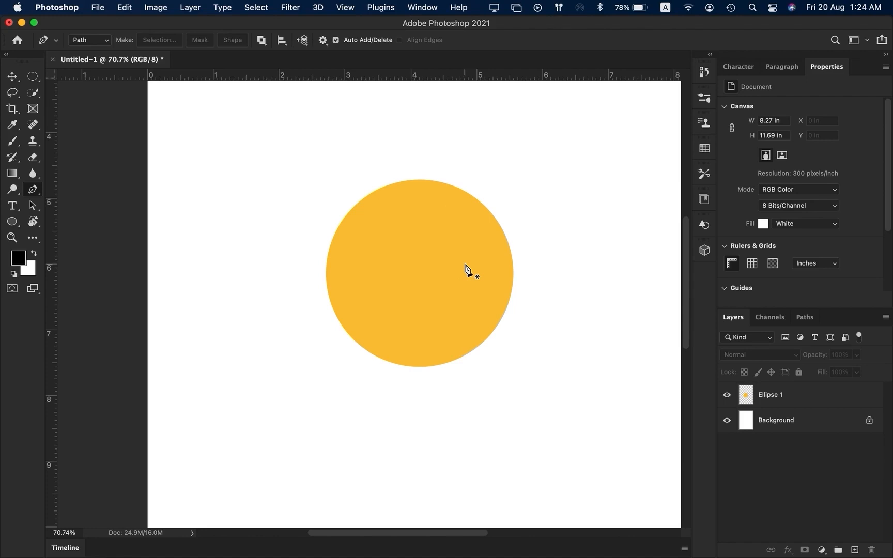
{"action": "key", "text": "v"}
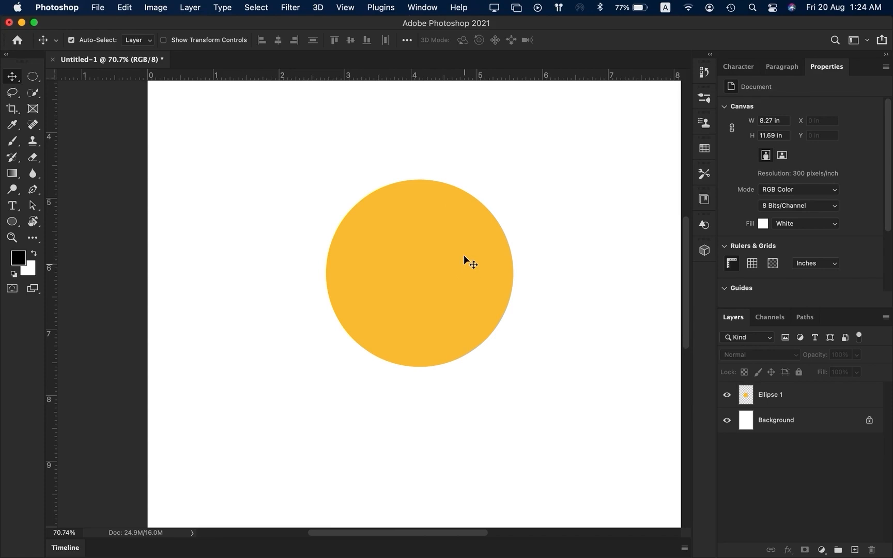
{"action": "left_click_drag", "start_coordinate": [416, 240], "coordinate": [427, 273]}
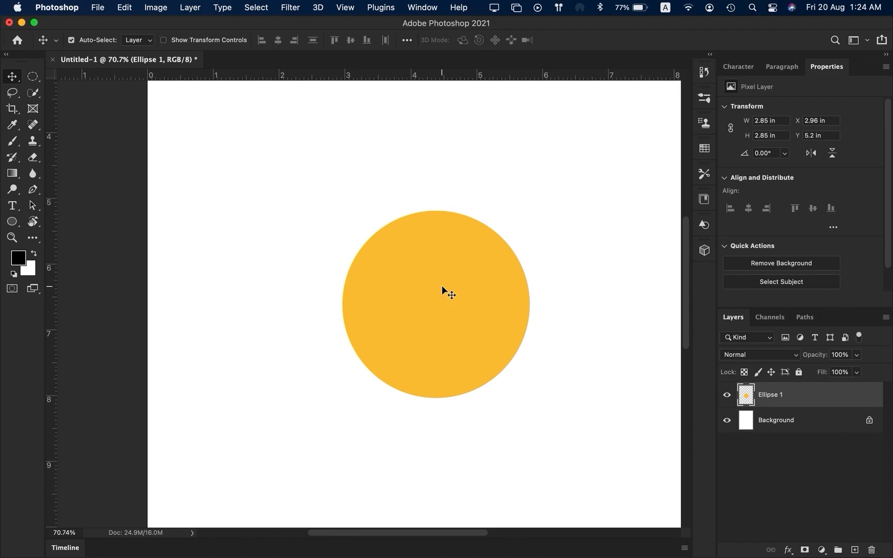
Activate the standard Eraser Tool from the group of eraser tools
{"action": "key", "text": "e"}
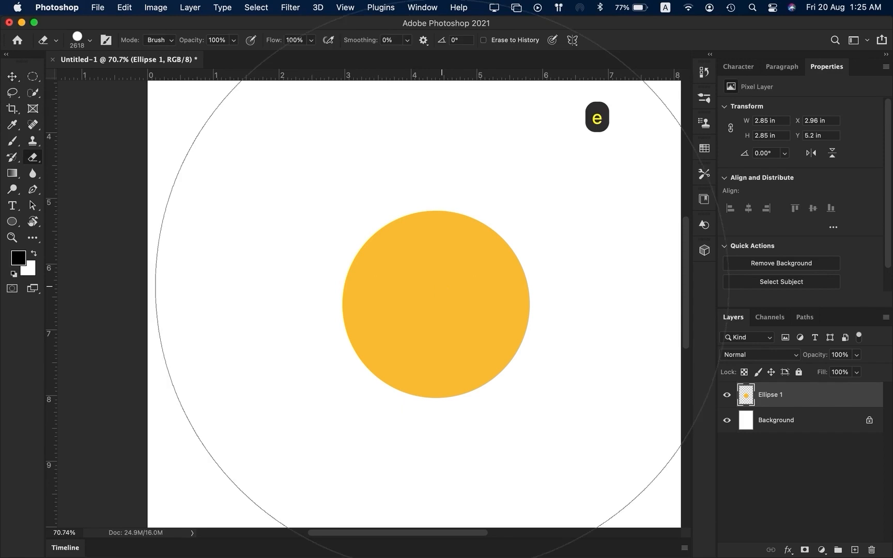
{"action": "left_click", "coordinate": [32, 158]}
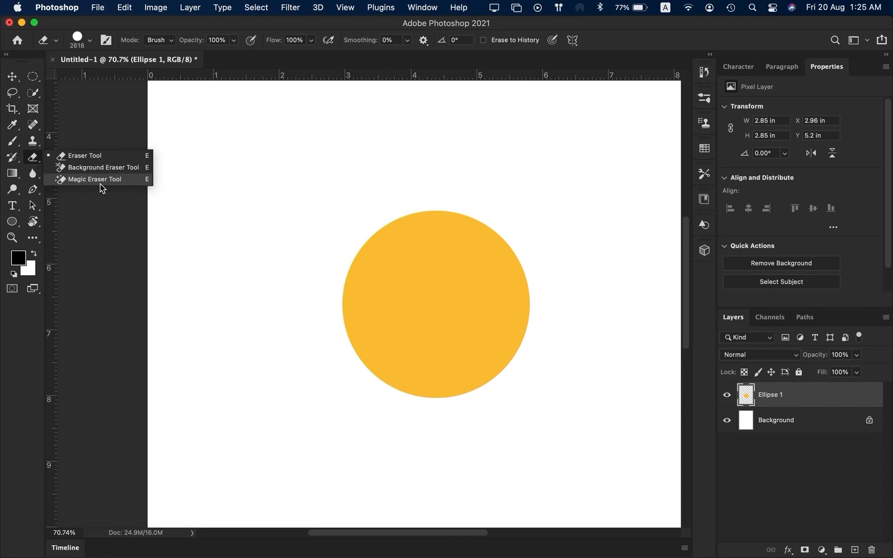
{"action": "left_click", "coordinate": [80, 161]}
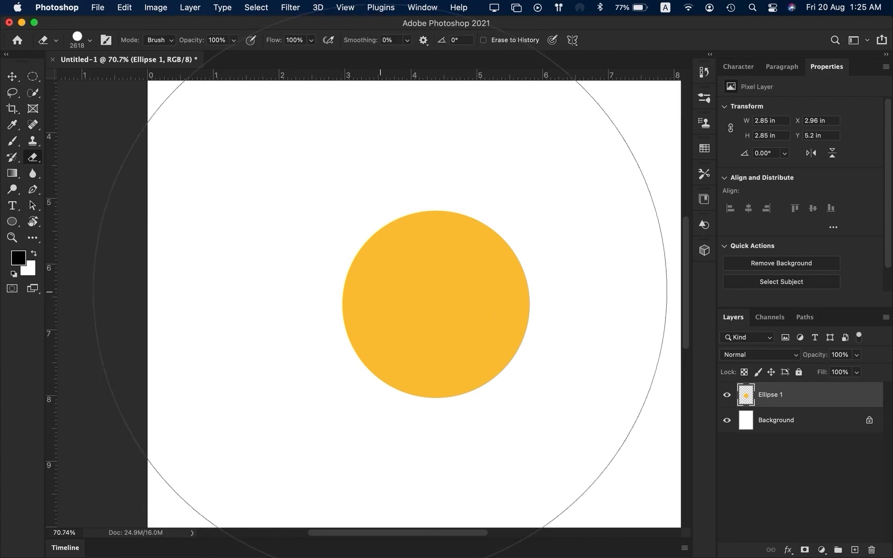
Shrink and enlarge the eraser brush to demonstrate resizing, leaving its size at 1500
{"action": "key", "text": "bracketleft"}
{"action": "key", "text": "bracketleft"}
{"action": "key", "text": "bracketleft"}
{"action": "key", "text": "bracketleft"}
{"action": "key", "text": "bracketleft"}
{"action": "key", "text": "bracketleft"}
{"action": "key", "text": "bracketleft"}
{"action": "key", "text": "bracketleft"}
{"action": "key", "text": "bracketleft"}
{"action": "key", "text": "bracketleft"}
{"action": "key", "text": "bracketleft"}
{"action": "key", "text": "bracketleft"}
{"action": "key", "text": "bracketleft"}
{"action": "key", "text": "bracketleft"}
{"action": "key", "text": "bracketleft"}
{"action": "key", "text": "bracketleft"}
{"action": "key", "text": "bracketleft"}
{"action": "key", "text": "bracketleft"}
{"action": "key", "text": "bracketleft"}
{"action": "key", "text": "bracketleft"}
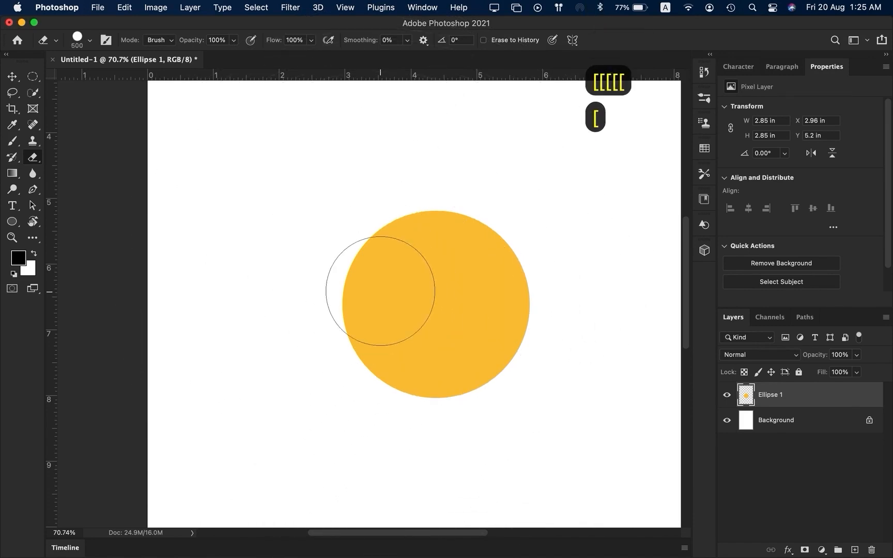
{"action": "key", "text": "bracketleft"}
{"action": "key", "text": "bracketleft"}
{"action": "key", "text": "bracketleft"}
{"action": "key", "text": "bracketleft"}
{"action": "key", "text": "bracketleft"}
{"action": "key", "text": "bracketleft"}
{"action": "key", "text": "bracketleft"}
{"action": "key", "text": "bracketright"}
{"action": "key", "text": "bracketright"}
{"action": "key", "text": "bracketright"}
{"action": "key", "text": "bracketright"}
{"action": "key", "text": "bracketright"}
{"action": "key", "text": "bracketright"}
{"action": "key", "text": "bracketright"}
{"action": "key", "text": "bracketright"}
{"action": "key", "text": "bracketright"}
{"action": "key", "text": "bracketright"}
{"action": "key", "text": "bracketright"}
{"action": "key", "text": "bracketright"}
{"action": "key", "text": "bracketright"}
{"action": "key", "text": "bracketright"}
{"action": "key", "text": "bracketright"}
{"action": "key", "text": "bracketright"}
{"action": "key", "text": "bracketright"}
{"action": "key", "text": "bracketright"}
{"action": "key", "text": "bracketright"}
{"action": "key", "text": "bracketleft"}
{"action": "key", "text": "bracketright"}
{"action": "key", "text": "bracketleft"}
{"action": "key", "text": "bracketright"}
{"action": "key", "text": "bracketright"}
{"action": "key", "text": "bracketleft"}
{"action": "key", "text": "bracketleft"}
{"action": "key", "text": "bracketleft"}
{"action": "key", "text": "bracketleft"}
{"action": "key", "text": "bracketleft"}
{"action": "key", "text": "bracketleft"}
{"action": "key", "text": "bracketleft"}
{"action": "key", "text": "bracketleft"}
{"action": "key", "text": "bracketright"}
{"action": "key", "text": "bracketright"}
{"action": "key", "text": "bracketright"}
{"action": "key", "text": "bracketright"}
{"action": "key", "text": "bracketright"}
{"action": "key", "text": "bracketright"}
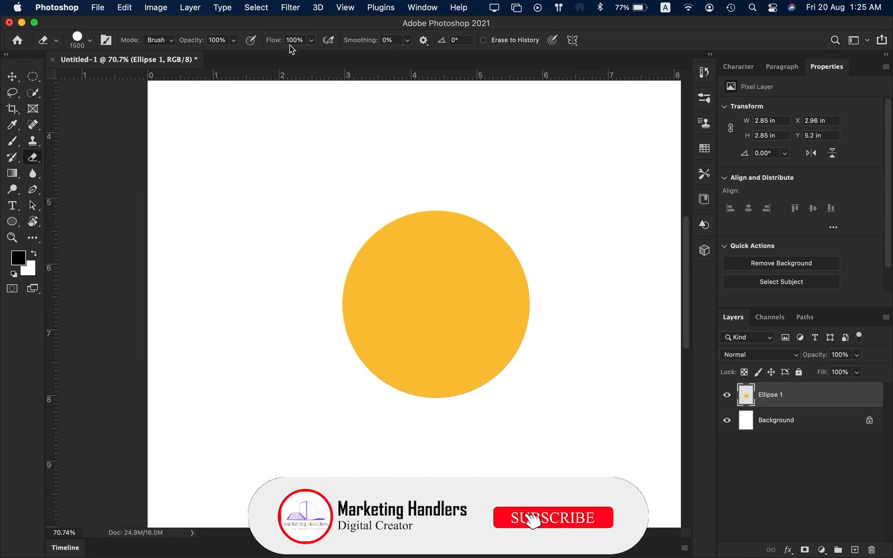
Reduce the eraser's brush size to 1040 px
{"action": "left_click", "coordinate": [90, 41]}
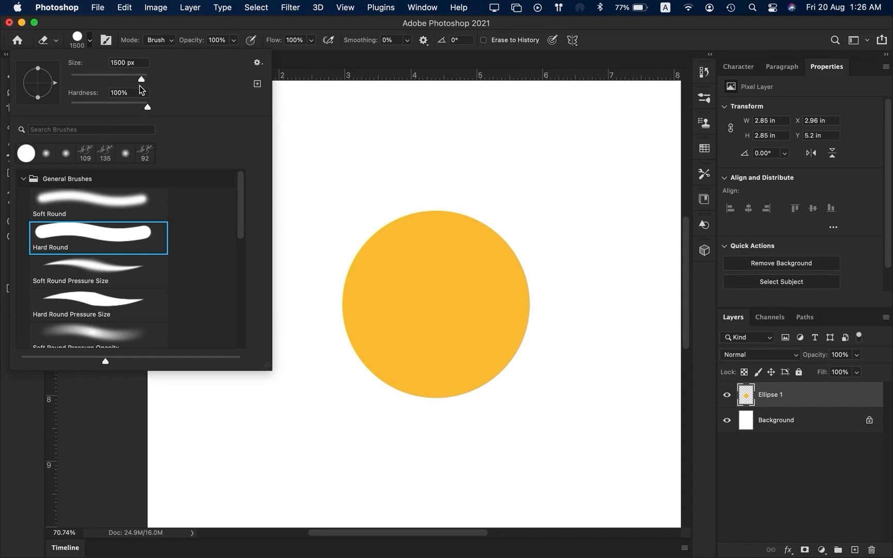
{"action": "left_click_drag", "start_coordinate": [141, 79], "coordinate": [116, 79]}
{"action": "mouse_move", "coordinate": [117, 80]}
{"action": "left_mouse_down"}
{"action": "mouse_move", "coordinate": [155, 80]}
{"action": "mouse_move", "coordinate": [125, 83]}
{"action": "mouse_move", "coordinate": [142, 81]}
{"action": "left_mouse_up"}
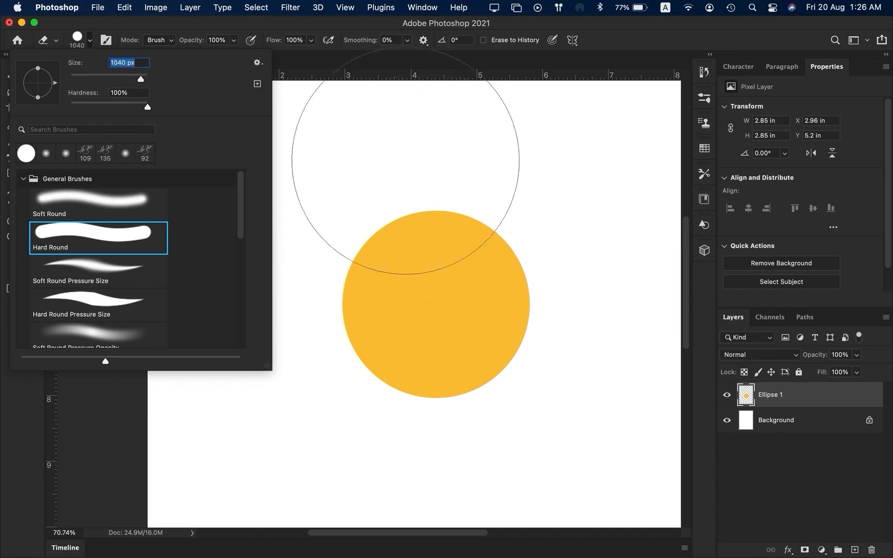
{"action": "left_click", "coordinate": [279, 18]}
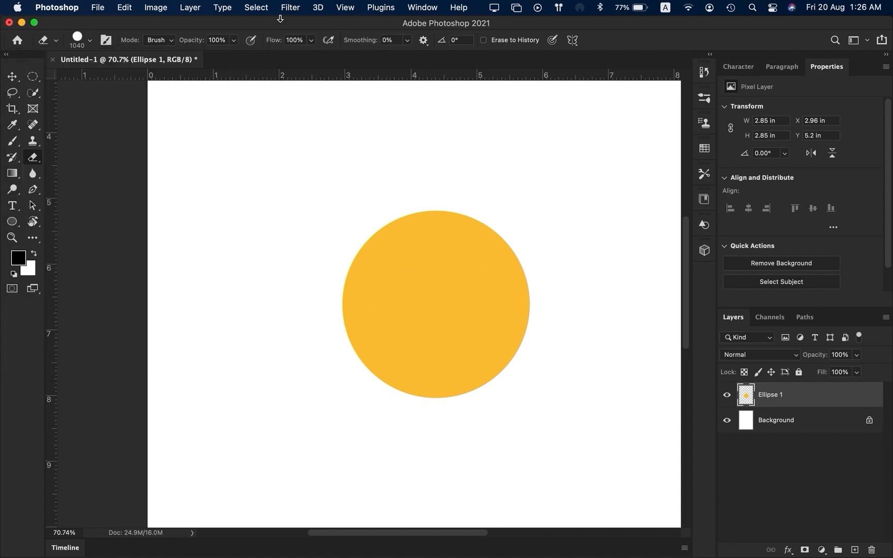
Choose the Hard Round brush preset for the eraser, keeping its size at 1040 px
{"action": "left_click", "coordinate": [90, 39]}
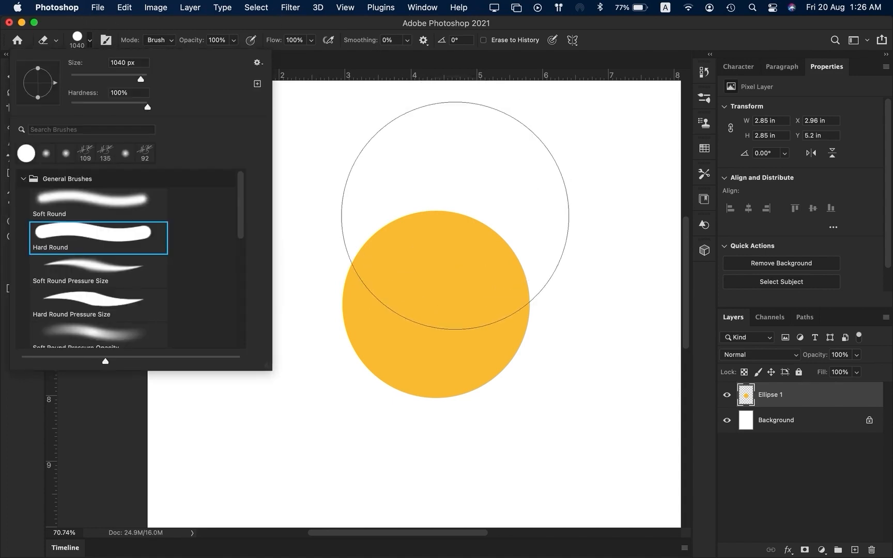
{"action": "key", "text": "bracketleft"}
{"action": "key", "text": "bracketleft"}
{"action": "key", "text": "bracketleft"}
{"action": "key", "text": "bracketleft"}
{"action": "key", "text": "bracketleft"}
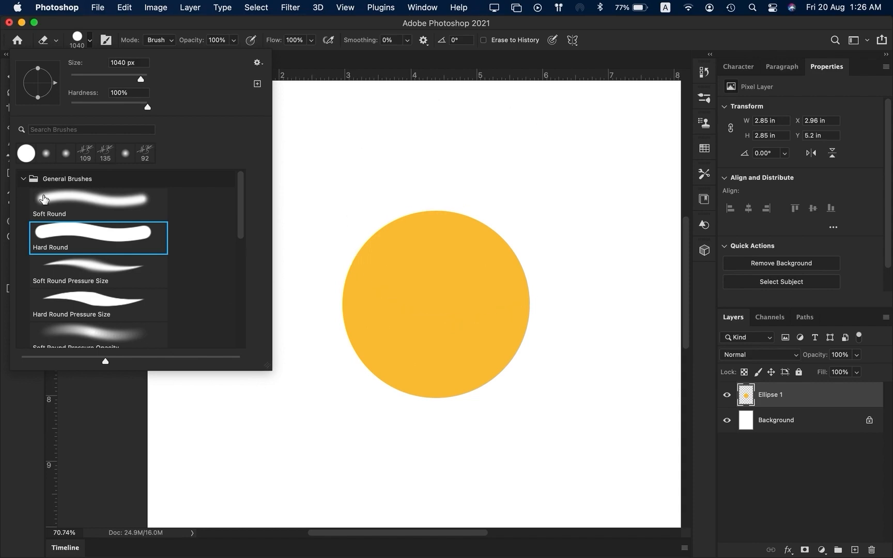
{"action": "left_click", "coordinate": [59, 231]}
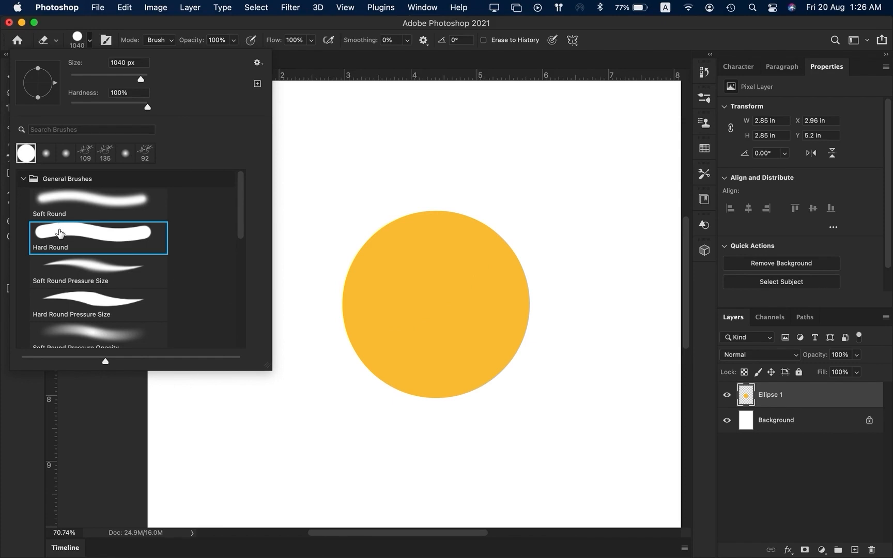
{"action": "left_click", "coordinate": [332, 22]}
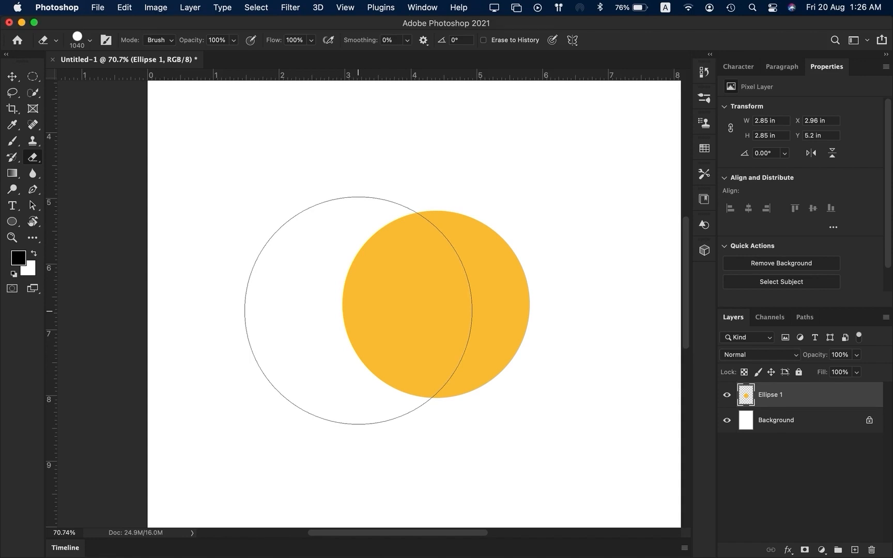
Erase the left part of the orange circle to form a crescent and move it to about X 3.16 in, Y 5.4 in
{"action": "left_click", "coordinate": [358, 311]}
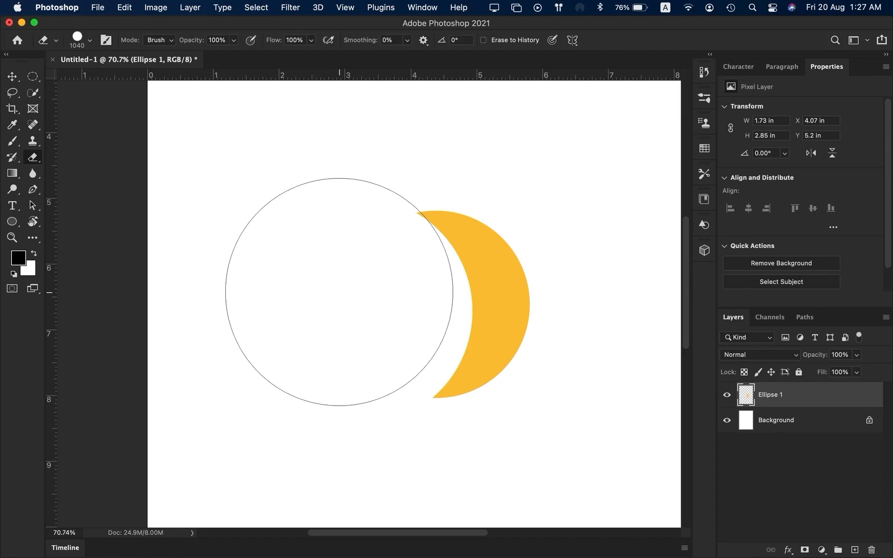
{"action": "key", "text": "v"}
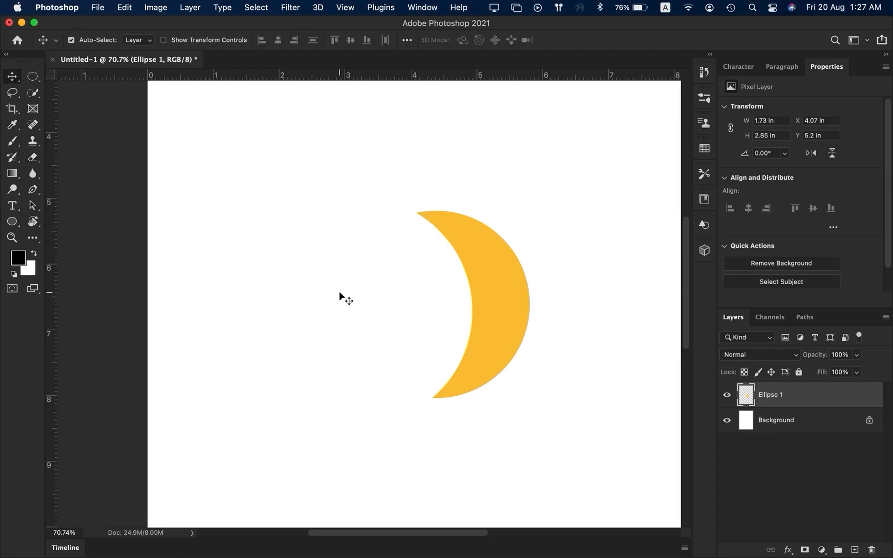
{"action": "left_click_drag", "start_coordinate": [499, 303], "coordinate": [444, 313]}
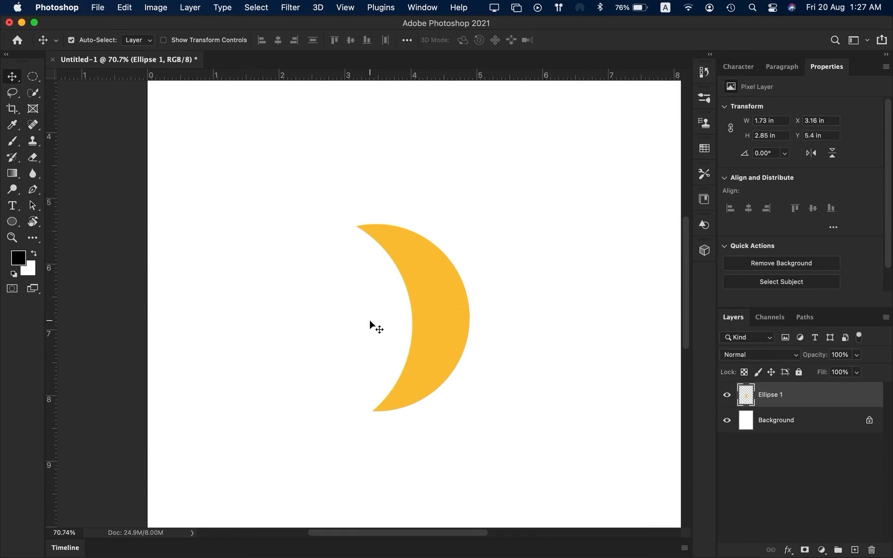
{"action": "left_click", "coordinate": [597, 382]}
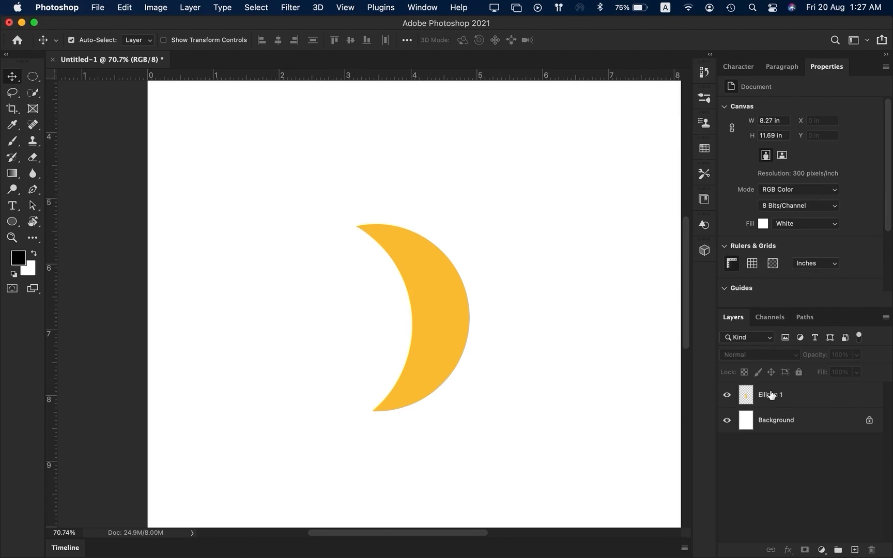
Trace the crescent's inner edge with the Pen tool as one curved segment from the lower tip to the upper tip
{"action": "key", "text": "p"}
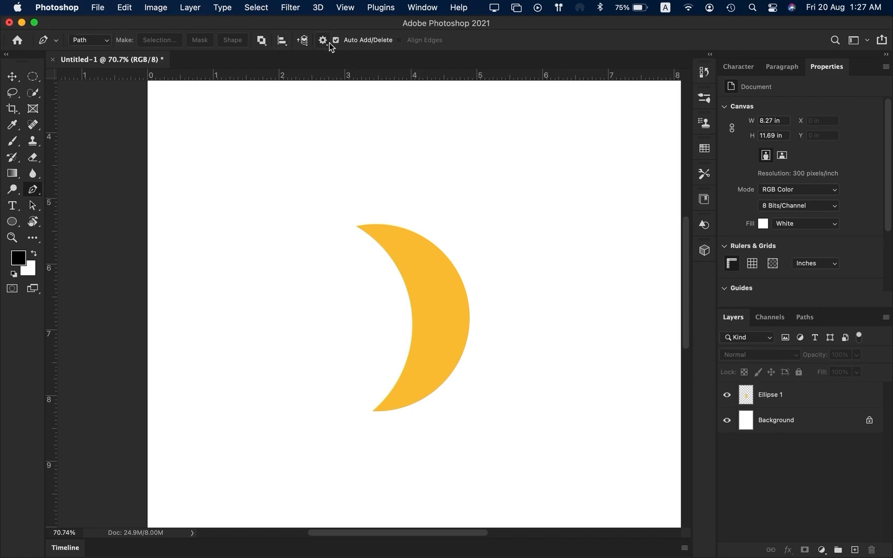
{"action": "left_click", "coordinate": [372, 411]}
{"action": "left_click", "coordinate": [357, 226]}
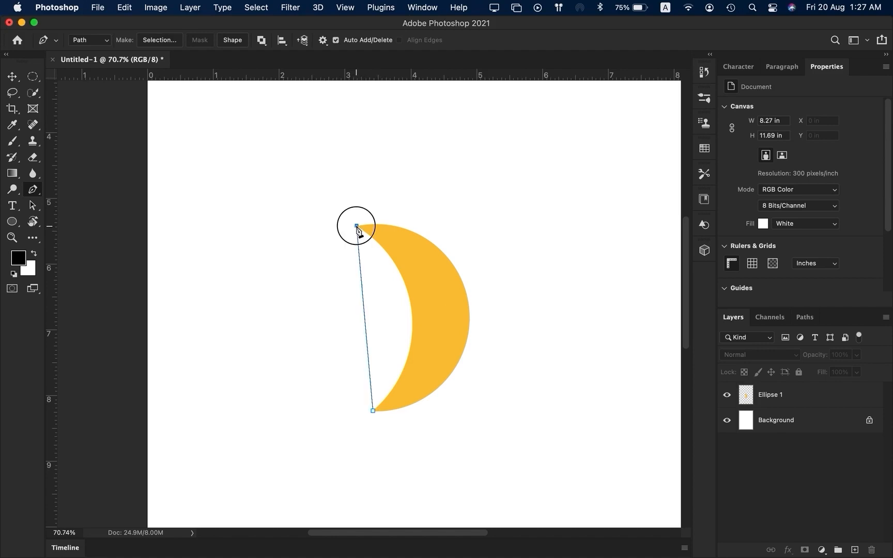
{"action": "left_click_drag", "start_coordinate": [357, 228], "coordinate": [239, 136]}
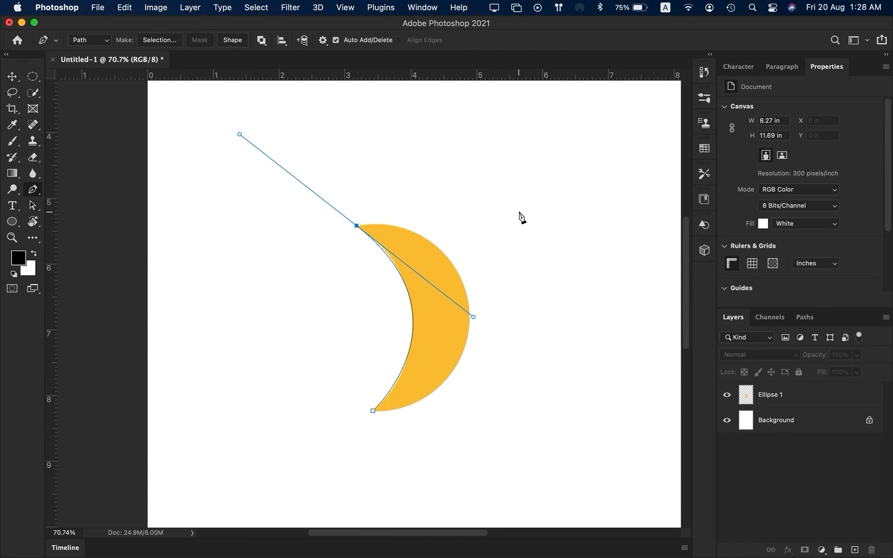
Trace the crescent's outer edge through a curved midpoint anchor and close the path at the lower tip
{"action": "left_click", "coordinate": [469, 301]}
{"action": "left_click_drag", "start_coordinate": [240, 134], "coordinate": [461, 218]}
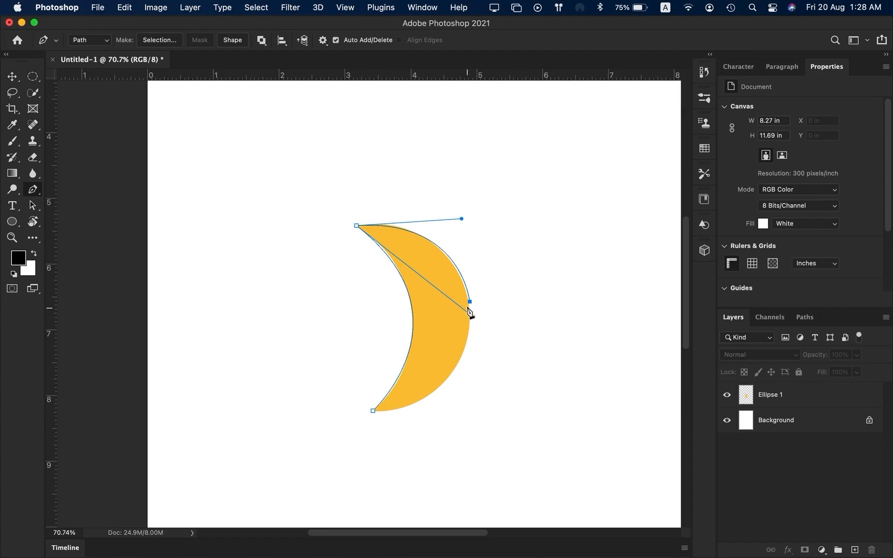
{"action": "left_click", "coordinate": [372, 414]}
{"action": "left_click", "coordinate": [373, 412]}
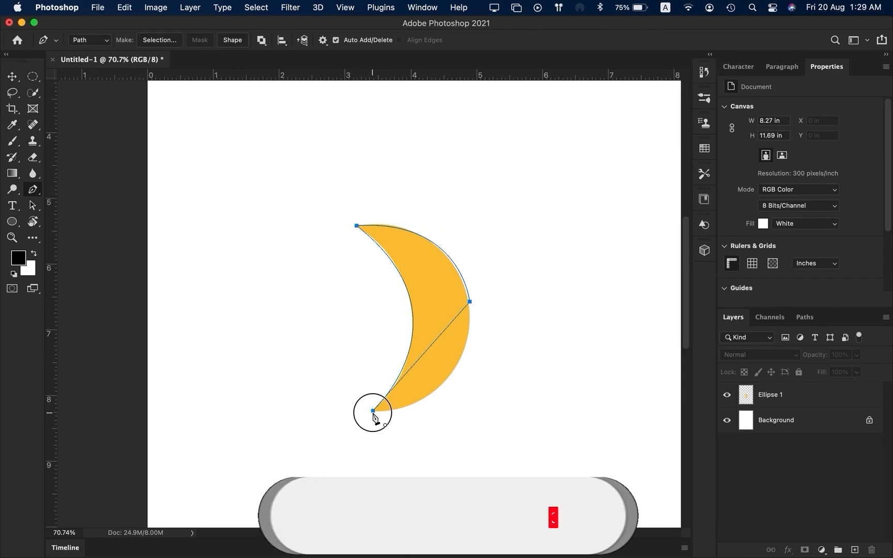
{"action": "left_click_drag", "start_coordinate": [374, 415], "coordinate": [265, 420]}
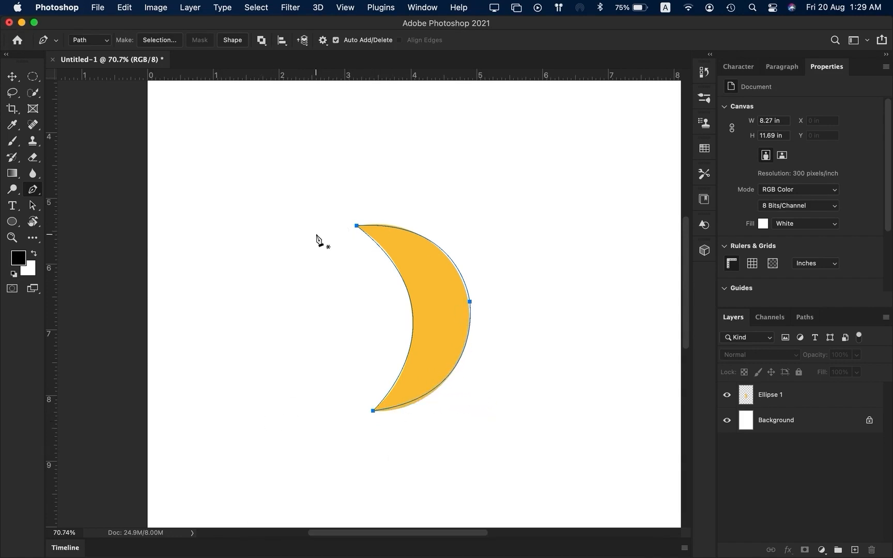
Inspect the traced path with the Ellipse 1 layer temporarily hidden, and delete the crescent's work path
{"action": "left_click", "coordinate": [726, 396]}
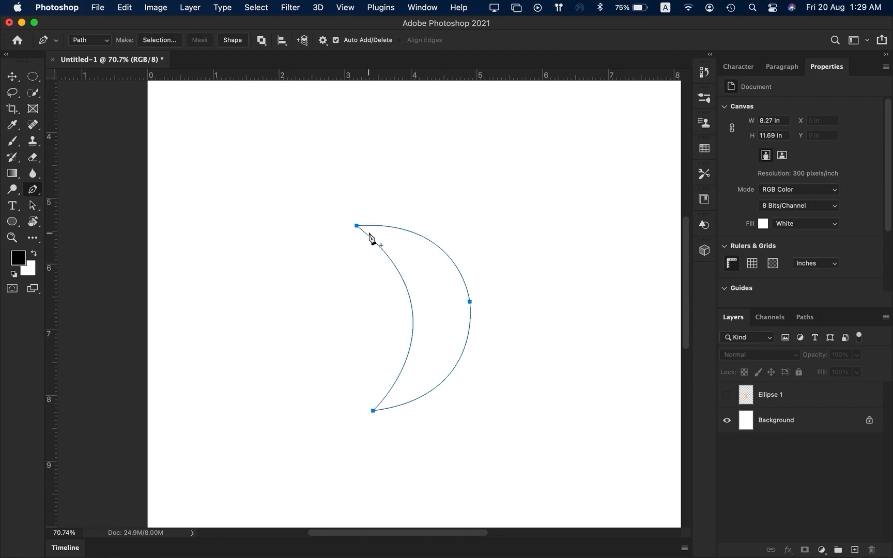
{"action": "left_click", "coordinate": [726, 395]}
{"action": "left_click", "coordinate": [805, 317]}
{"action": "left_click_drag", "start_coordinate": [815, 343], "coordinate": [872, 550]}
{"action": "left_click", "coordinate": [726, 319]}
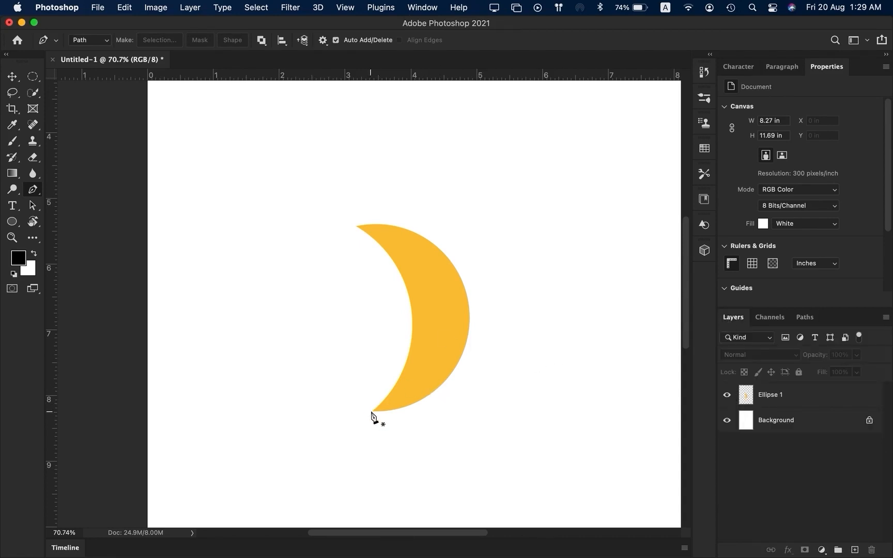
Retrace the crescent's inner edge from the lower tip to the upper tip, adjusting the direction handles to fit the curve
{"action": "left_click_drag", "start_coordinate": [374, 411], "coordinate": [376, 380]}
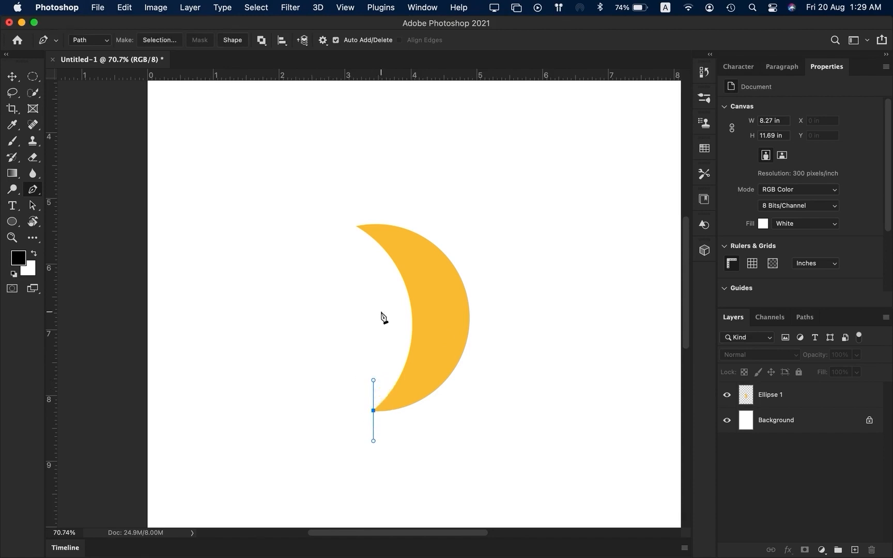
{"action": "left_click", "coordinate": [357, 226]}
{"action": "left_click_drag", "start_coordinate": [358, 229], "coordinate": [246, 123]}
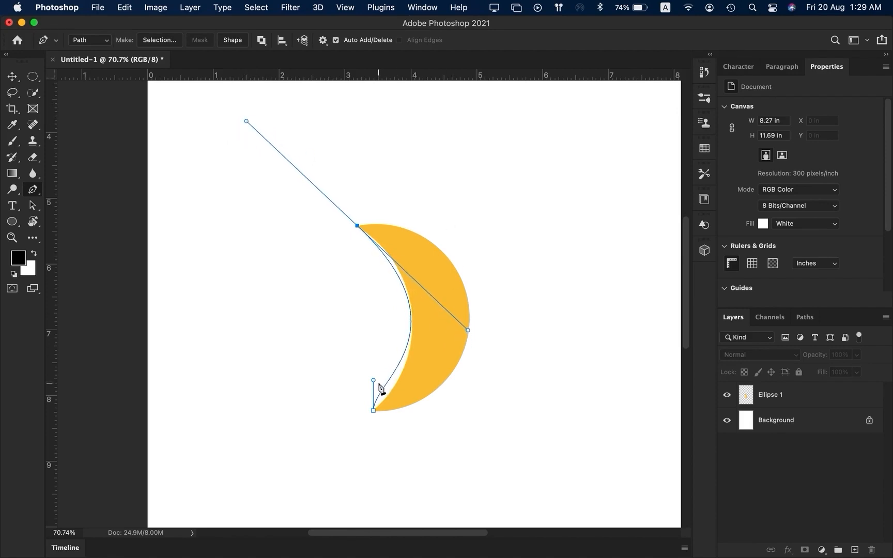
{"action": "left_click_drag", "start_coordinate": [373, 381], "coordinate": [379, 402]}
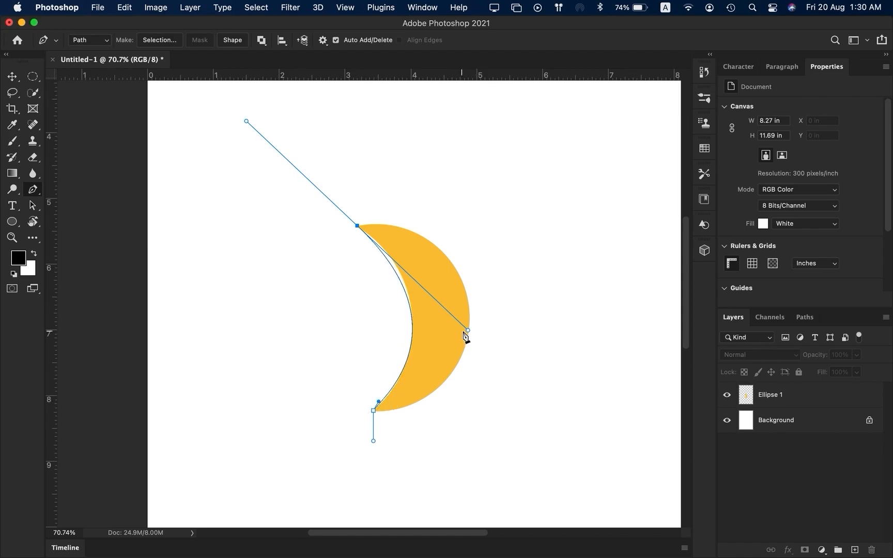
{"action": "left_click_drag", "start_coordinate": [467, 331], "coordinate": [470, 325]}
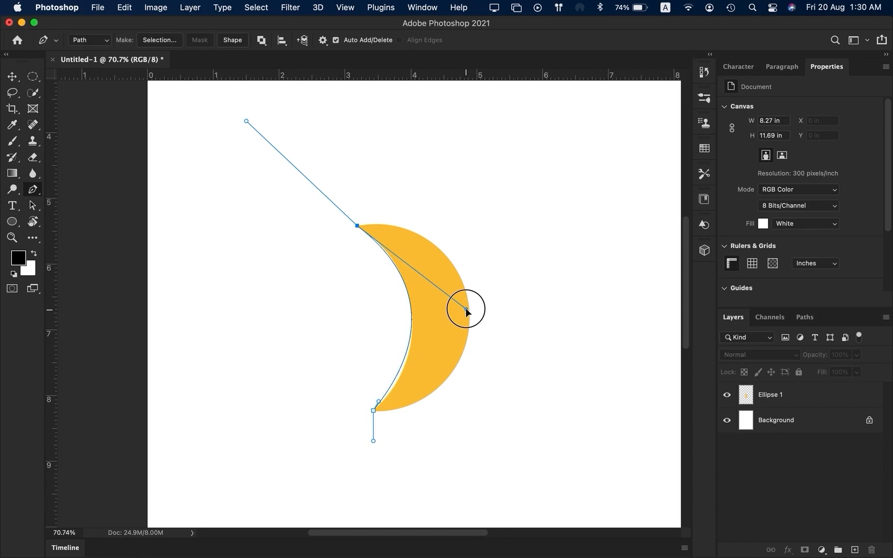
{"action": "left_click", "coordinate": [469, 318]}
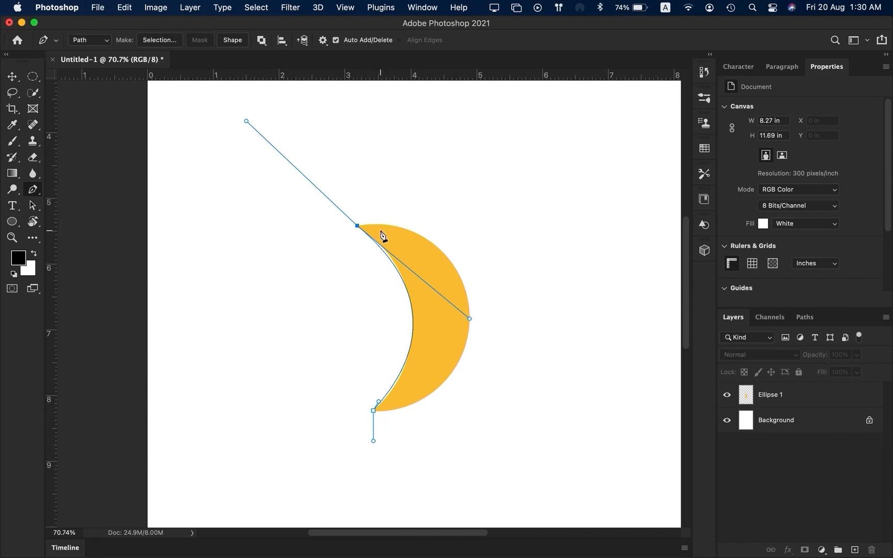
Remove the outgoing direction handle from the anchor at the crescent's upper tip
{"action": "scroll", "coordinate": [374, 244], "scroll_direction": "up", "scroll_amount": 5}
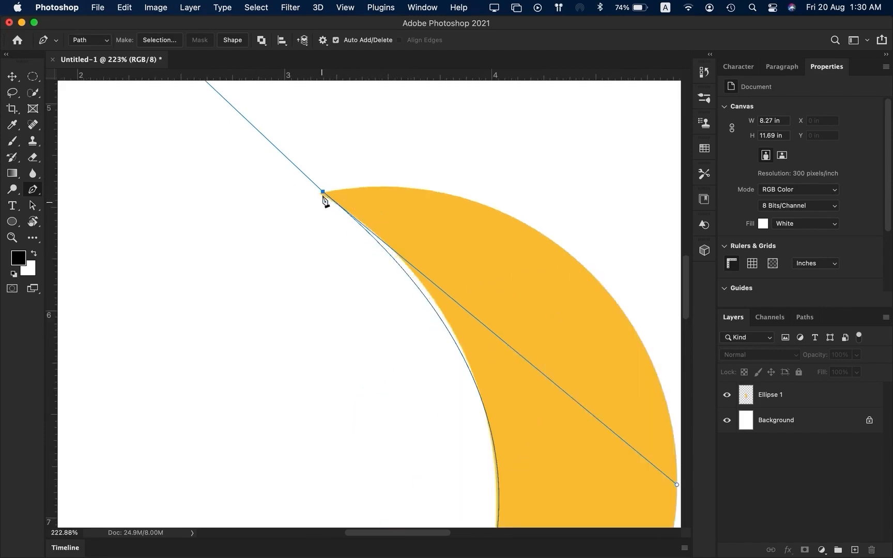
{"action": "scroll", "coordinate": [320, 197], "scroll_direction": "down", "scroll_amount": 3}
{"action": "scroll", "coordinate": [321, 198], "scroll_direction": "down", "scroll_amount": 2}
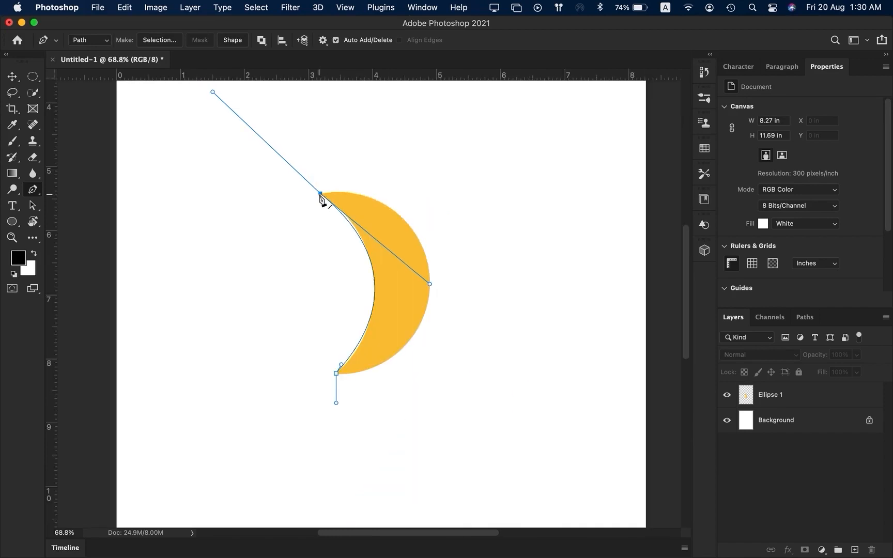
{"action": "scroll", "coordinate": [468, 201], "scroll_direction": "left", "scroll_amount": 2}
{"action": "scroll", "coordinate": [468, 201], "scroll_direction": "up", "scroll_amount": 1}
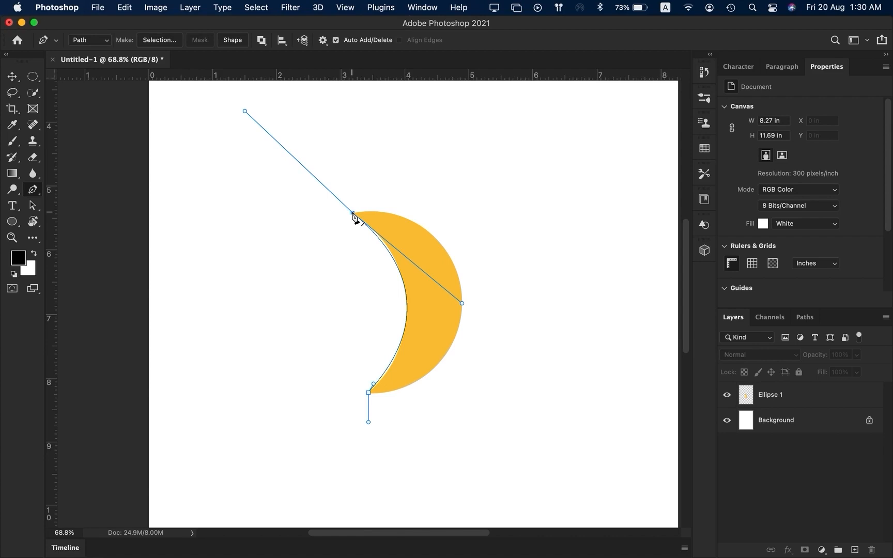
{"action": "left_click", "coordinate": [353, 213]}
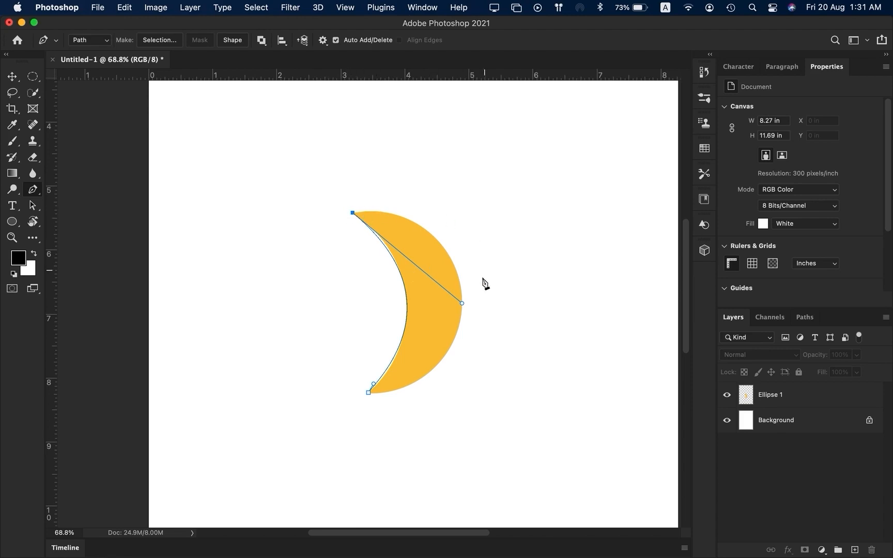
Add a smooth anchor on the crescent's outer edge, curving the segment from the upper tip along the outline
{"action": "left_click", "coordinate": [460, 279]}
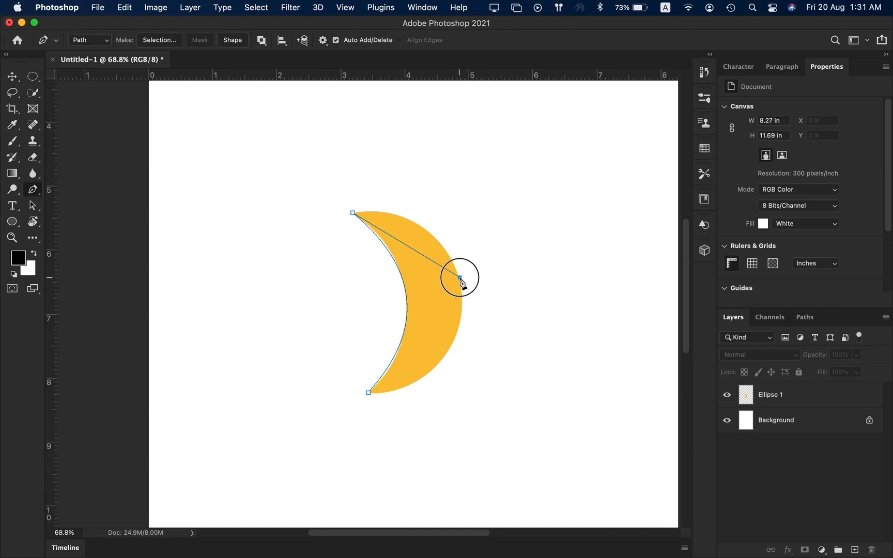
{"action": "left_click_drag", "start_coordinate": [460, 279], "coordinate": [494, 359]}
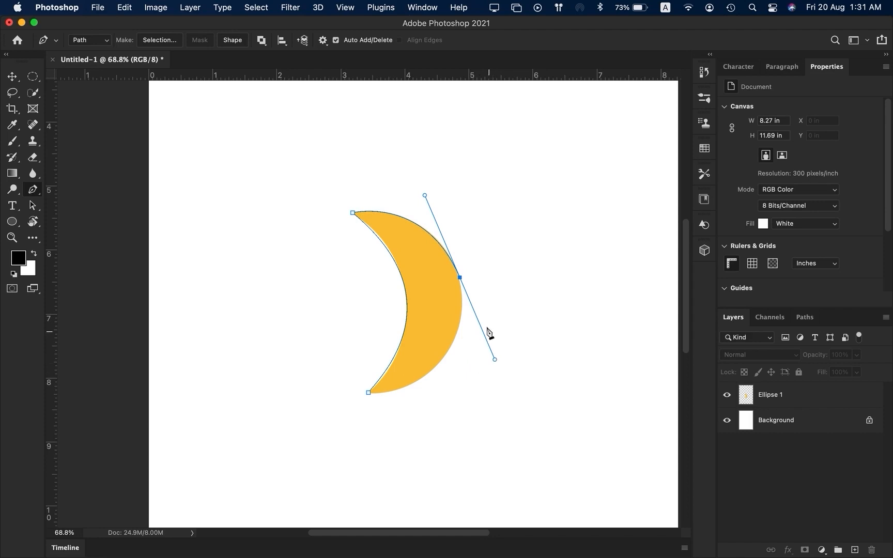
{"action": "left_click", "coordinate": [353, 214]}
Try removing the outgoing handle from the outer edge's anchor, and undo that change
{"action": "scroll", "coordinate": [464, 290], "scroll_direction": "up", "scroll_amount": 5}
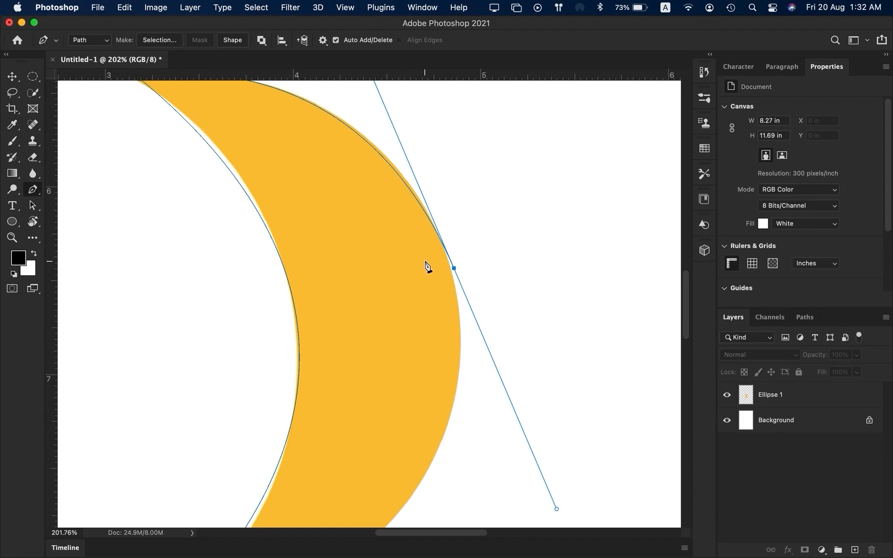
{"action": "scroll", "coordinate": [427, 265], "scroll_direction": "down", "scroll_amount": 3}
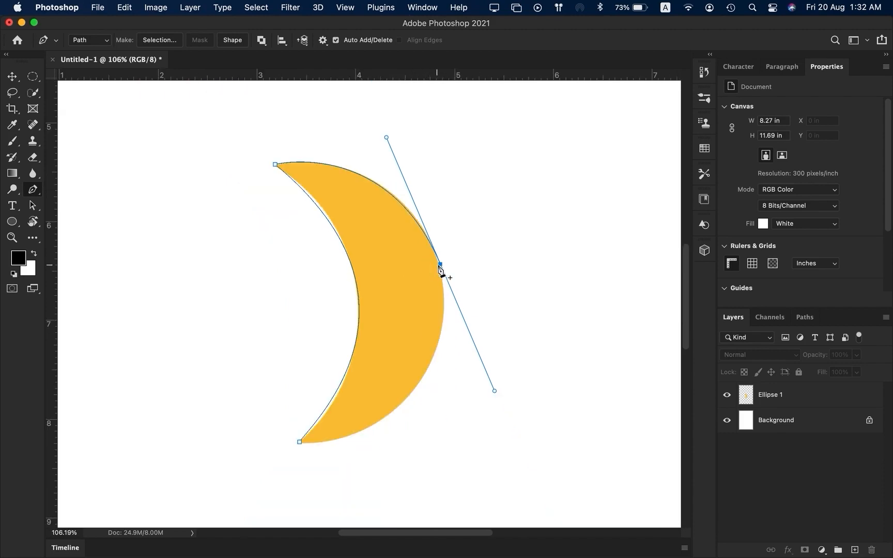
{"action": "left_click", "coordinate": [440, 265], "text": "alt"}
{"action": "key", "text": "super+z"}
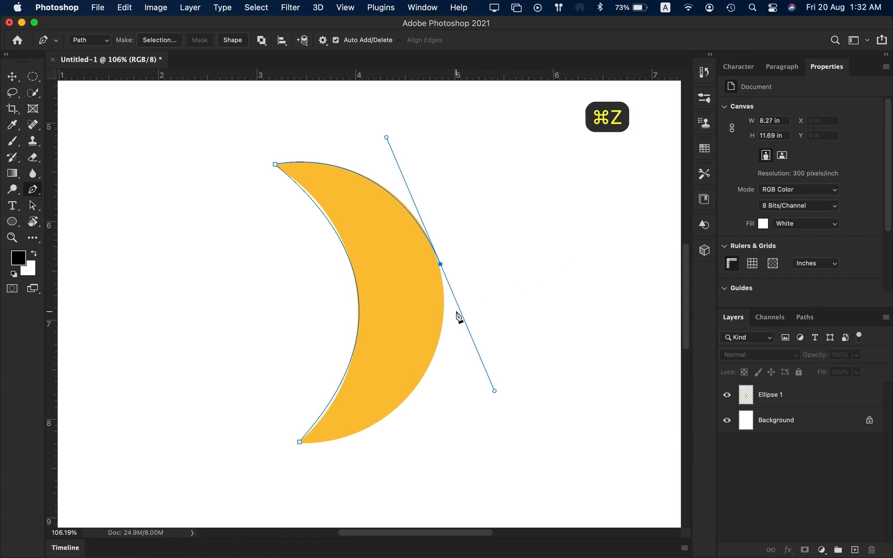
Close the path at the crescent's lower tip and adjust the curve entering that anchor
{"action": "left_click", "coordinate": [300, 444]}
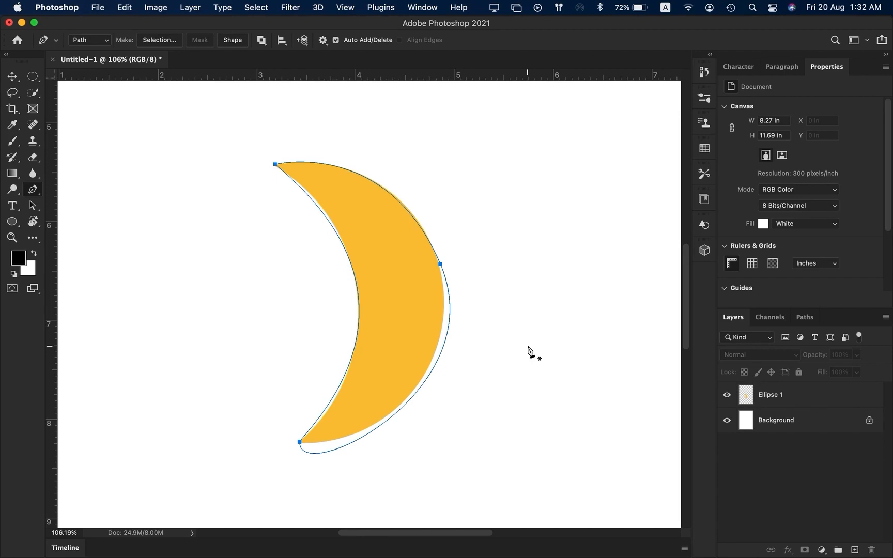
{"action": "left_click", "coordinate": [300, 443]}
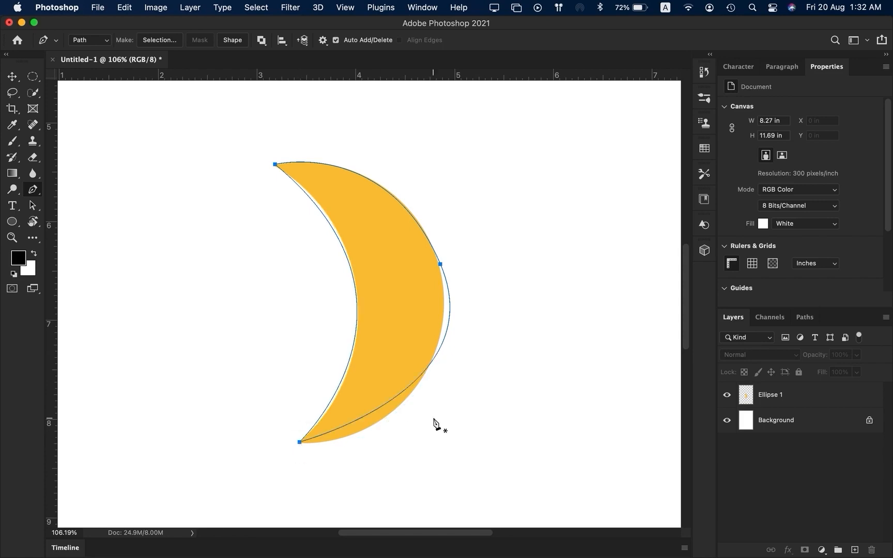
Undo the last handle edit and adjust the direction handles at the lower tip and outer-edge anchor to match the crescent's outer curve
{"action": "key", "text": "super+z"}
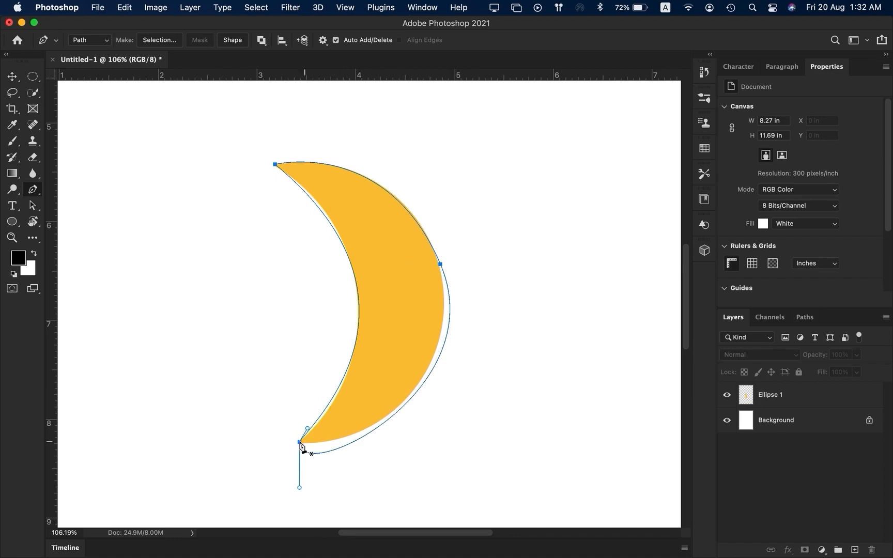
{"action": "left_click_drag", "start_coordinate": [300, 487], "coordinate": [350, 447]}
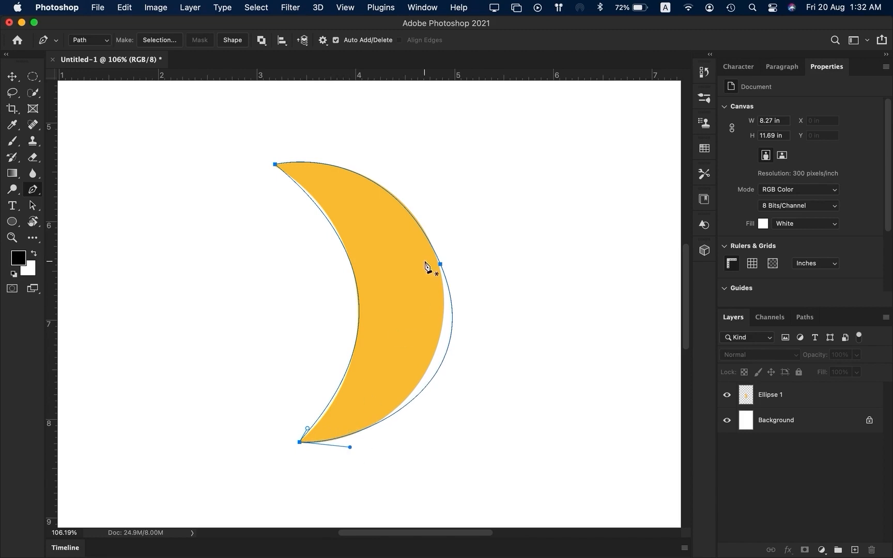
{"action": "left_click_drag", "start_coordinate": [440, 264], "coordinate": [465, 400]}
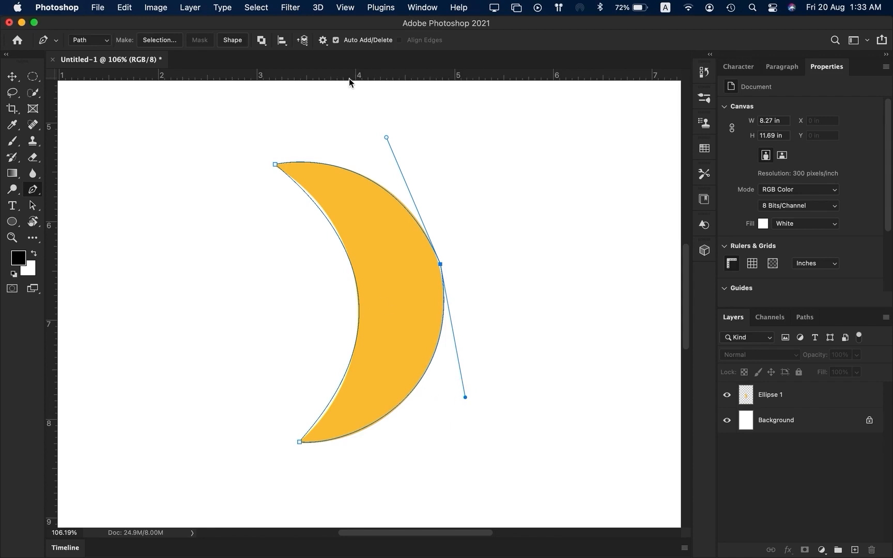
{"action": "mouse_move", "coordinate": [387, 138]}
{"action": "left_mouse_down"}
{"action": "mouse_move", "coordinate": [408, 175]}
{"action": "mouse_move", "coordinate": [412, 158]}
{"action": "mouse_move", "coordinate": [398, 137]}
{"action": "mouse_move", "coordinate": [385, 137]}
{"action": "left_mouse_up"}
{"action": "left_click_drag", "start_coordinate": [465, 397], "coordinate": [460, 401]}
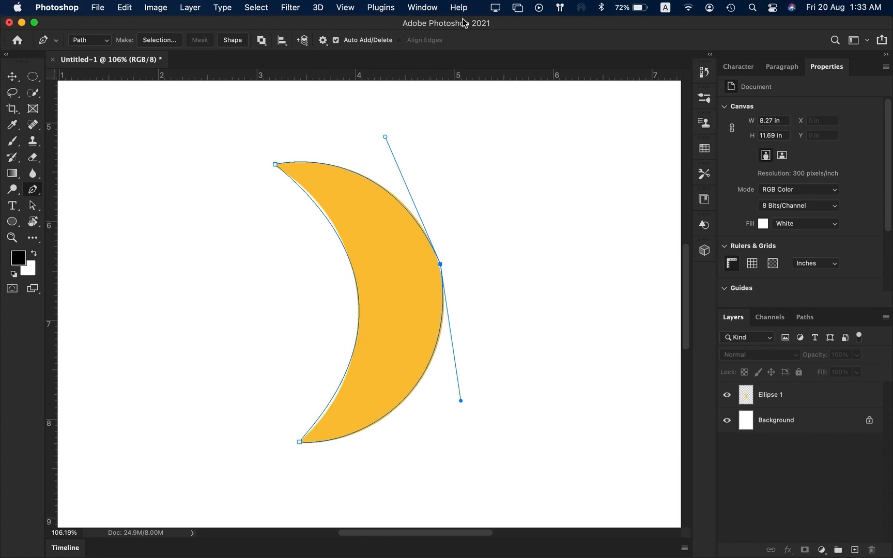
Delete the work path traced around the crescent and return to the layer list
{"action": "left_click", "coordinate": [805, 317]}
{"action": "left_click_drag", "start_coordinate": [868, 341], "coordinate": [877, 549]}
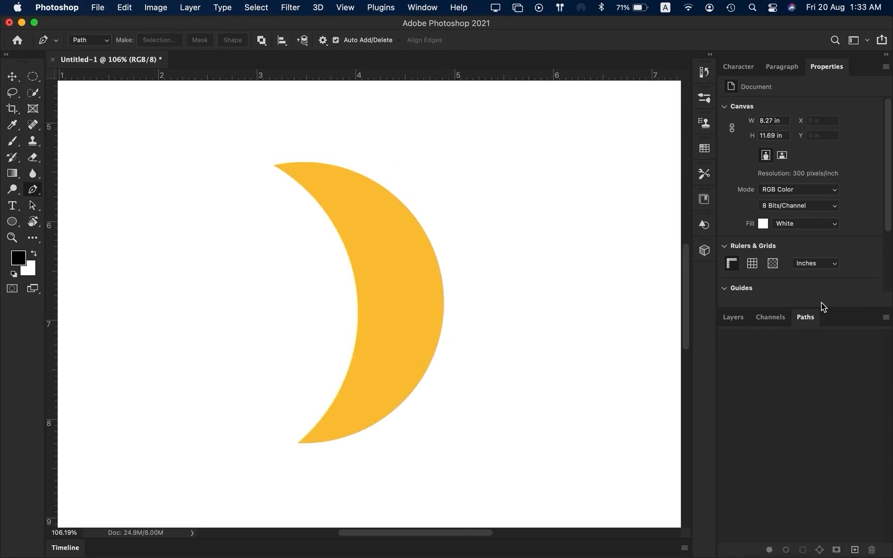
{"action": "left_click", "coordinate": [740, 318]}
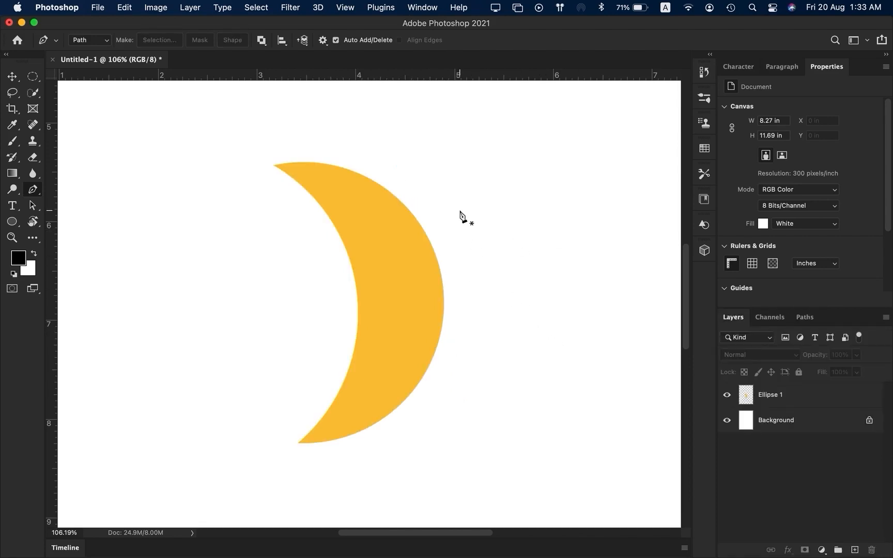
Move the crescent to the page's upper-left corner and deselect its layer
{"action": "key", "text": "v"}
{"action": "scroll", "coordinate": [459, 211], "scroll_direction": "down", "scroll_amount": 5}
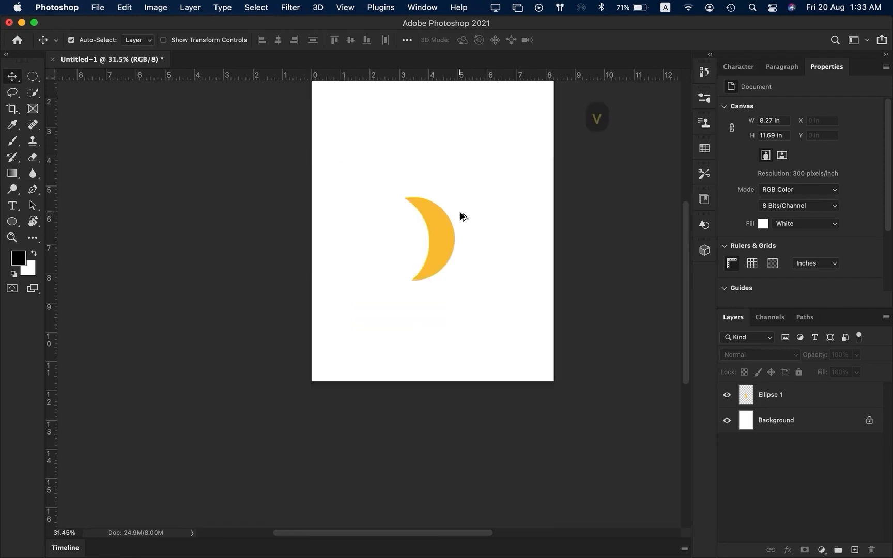
{"action": "left_click_drag", "start_coordinate": [432, 243], "coordinate": [353, 132]}
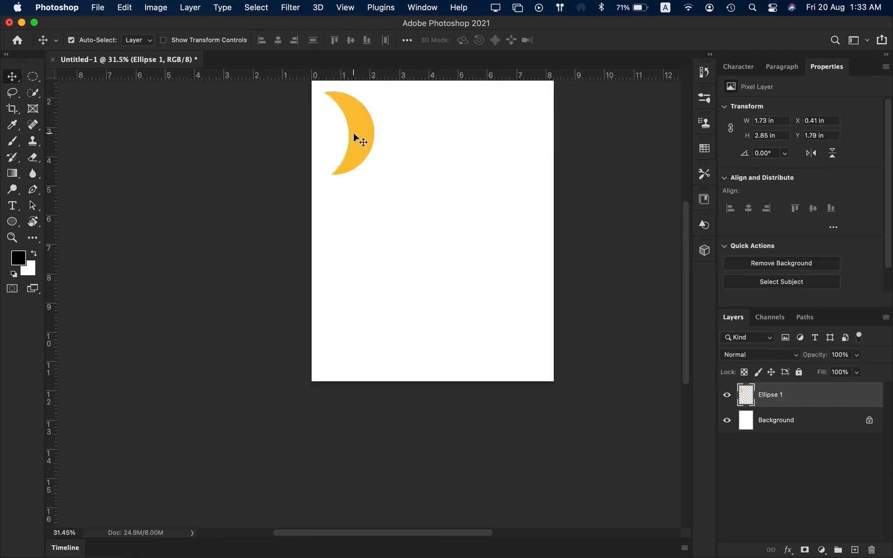
{"action": "left_click", "coordinate": [426, 254]}
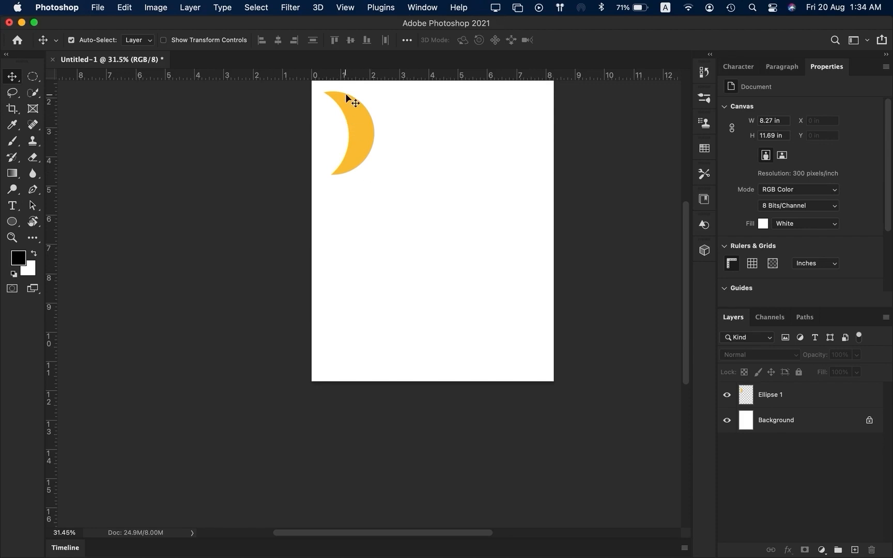
Activate the Custom Shape tool and view the shape picker's groups and its options
{"action": "left_click", "coordinate": [12, 224]}
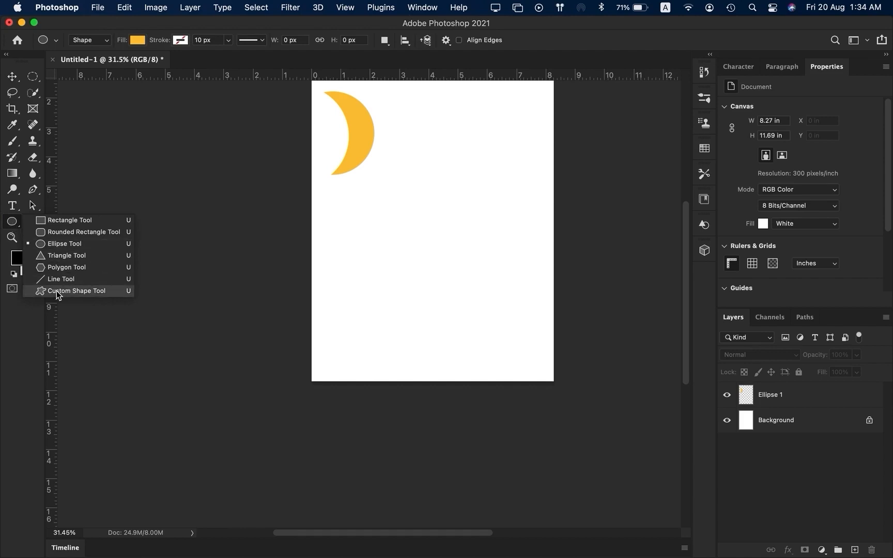
{"action": "left_click", "coordinate": [77, 291]}
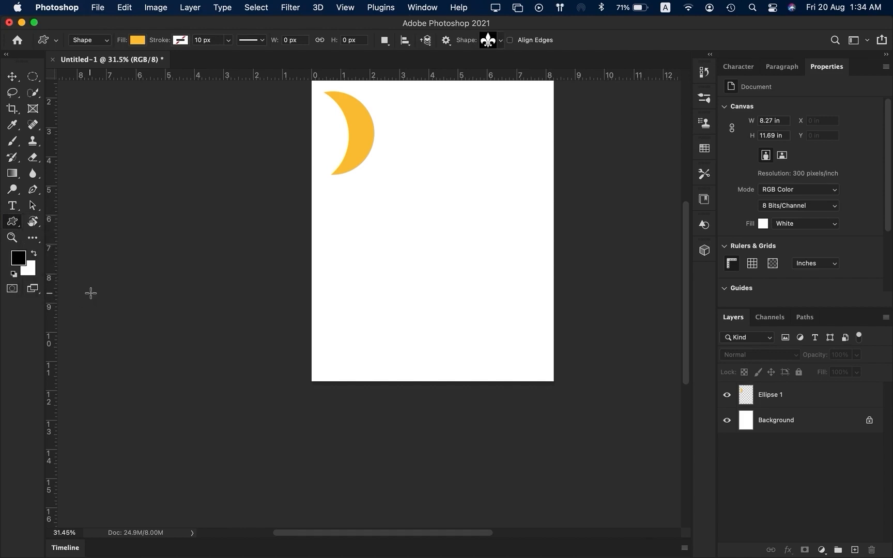
{"action": "left_click", "coordinate": [500, 42]}
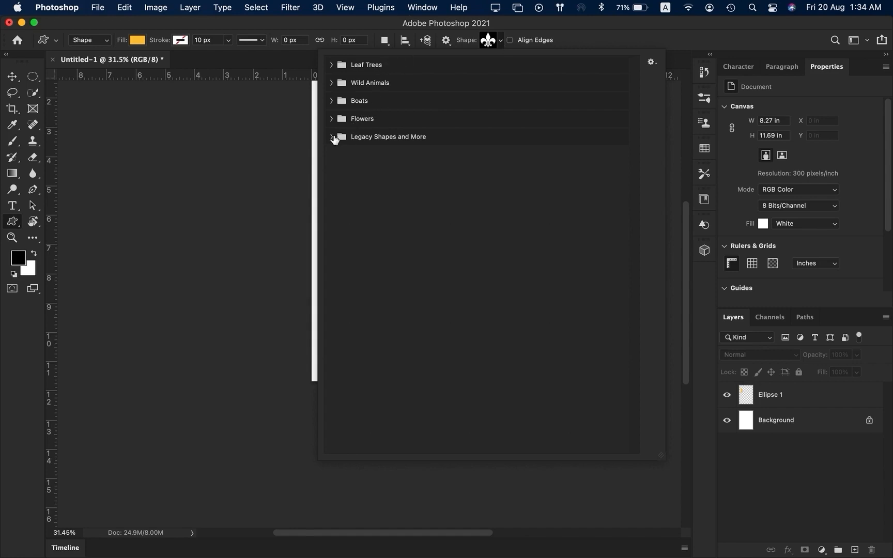
{"action": "left_click", "coordinate": [651, 63]}
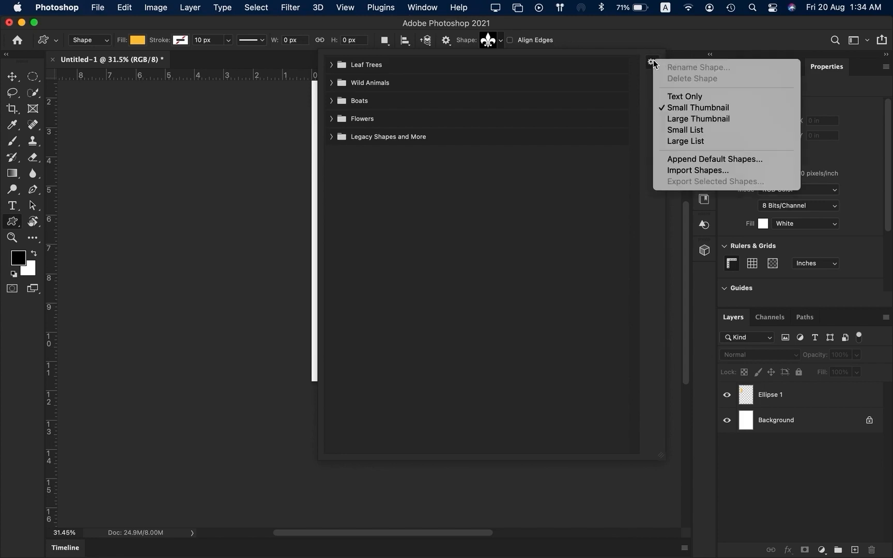
{"action": "left_click", "coordinate": [652, 62]}
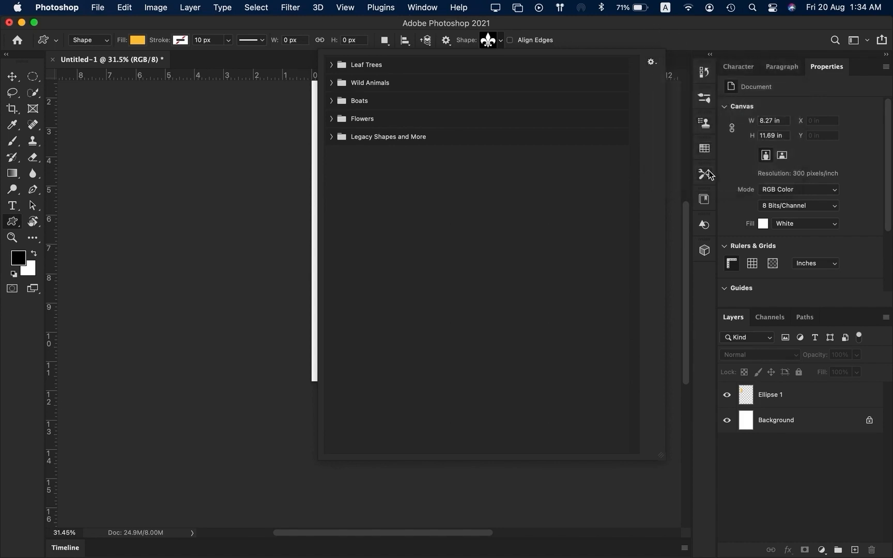
{"action": "left_click", "coordinate": [424, 7]}
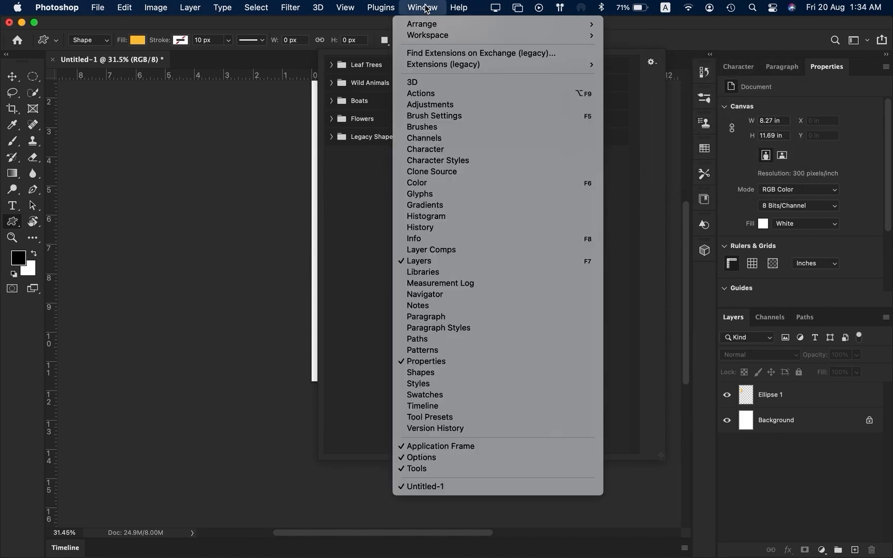
{"action": "left_click", "coordinate": [411, 373]}
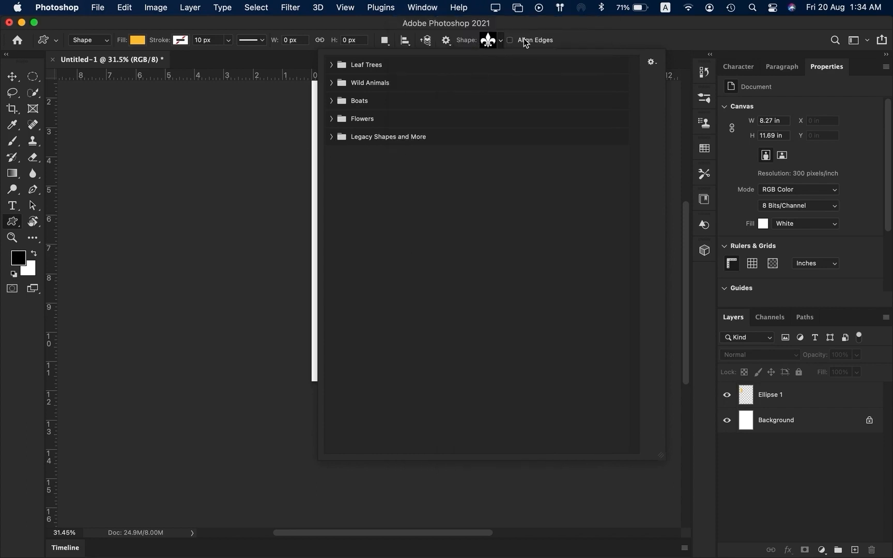
{"action": "left_click", "coordinate": [250, 106]}
{"action": "left_click", "coordinate": [428, 301]}
{"action": "key", "text": "v"}
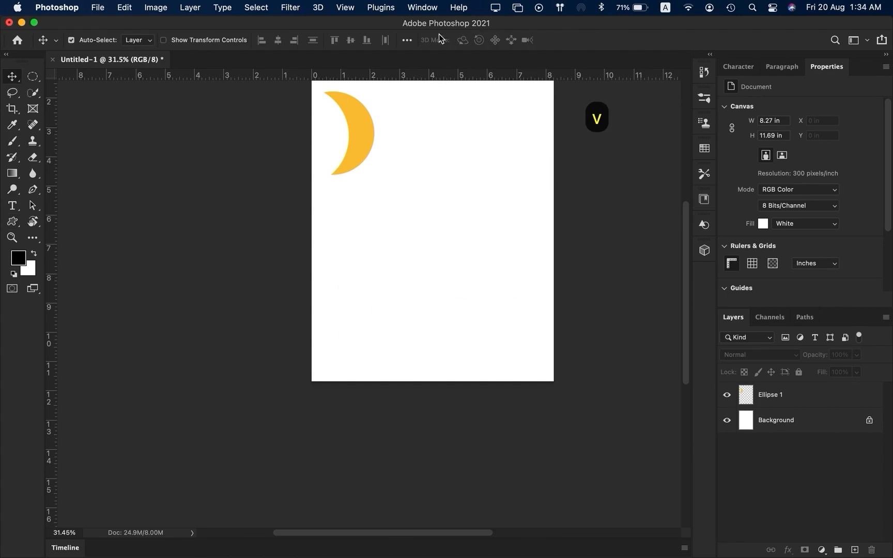
Show the Shapes panel, look at its Legacy Shapes and More option, and collapse the panel
{"action": "left_click", "coordinate": [423, 7]}
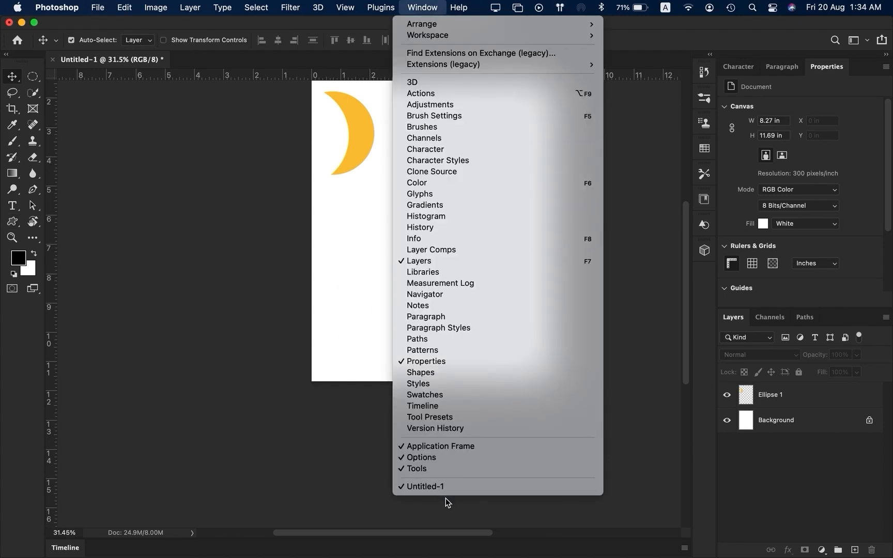
{"action": "left_click", "coordinate": [442, 373]}
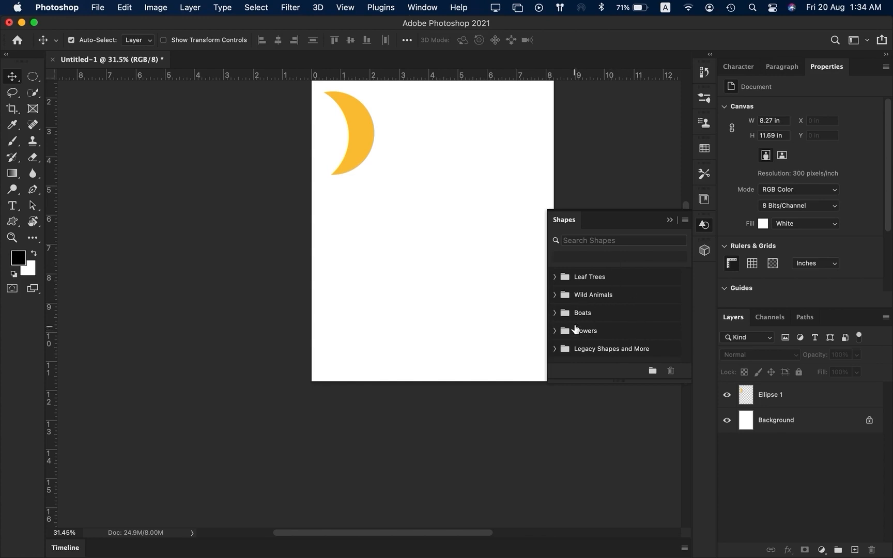
{"action": "left_click", "coordinate": [686, 221]}
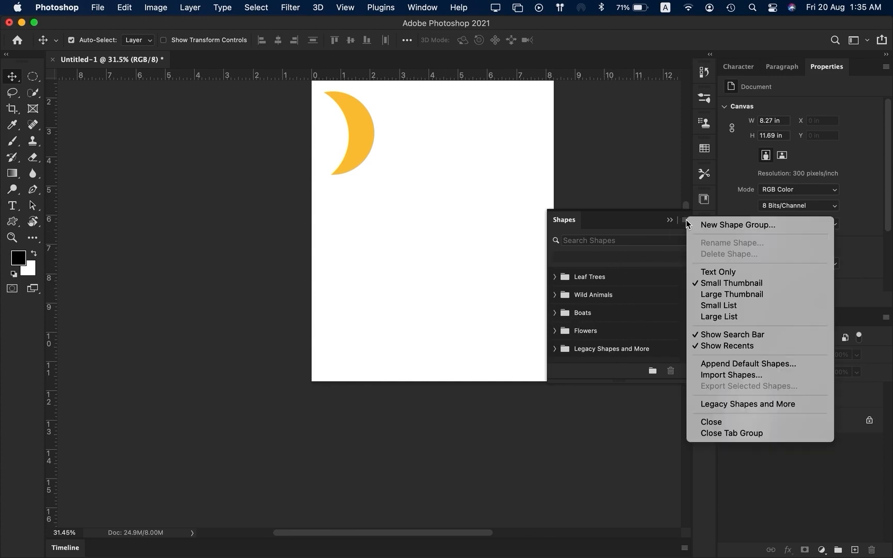
{"action": "left_click", "coordinate": [719, 407]}
{"action": "left_click", "coordinate": [644, 218]}
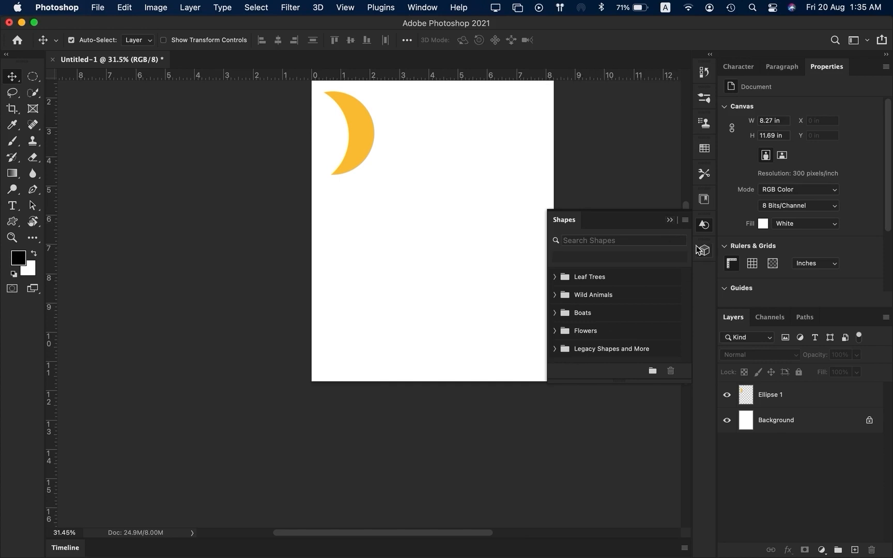
{"action": "left_click", "coordinate": [670, 221]}
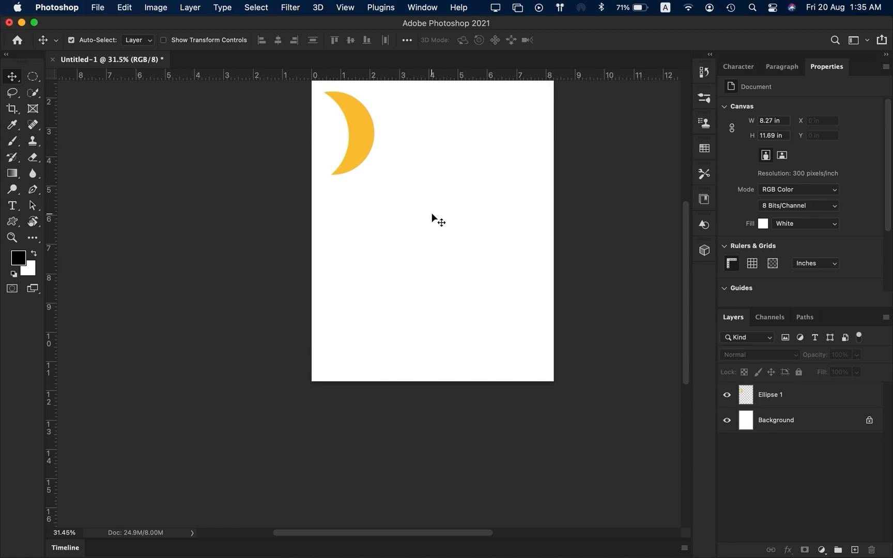
Choose the heart from Legacy Default Shapes, under All Legacy Default Shapes in Legacy Shapes and More, for the Custom Shape tool
{"action": "left_click", "coordinate": [12, 221]}
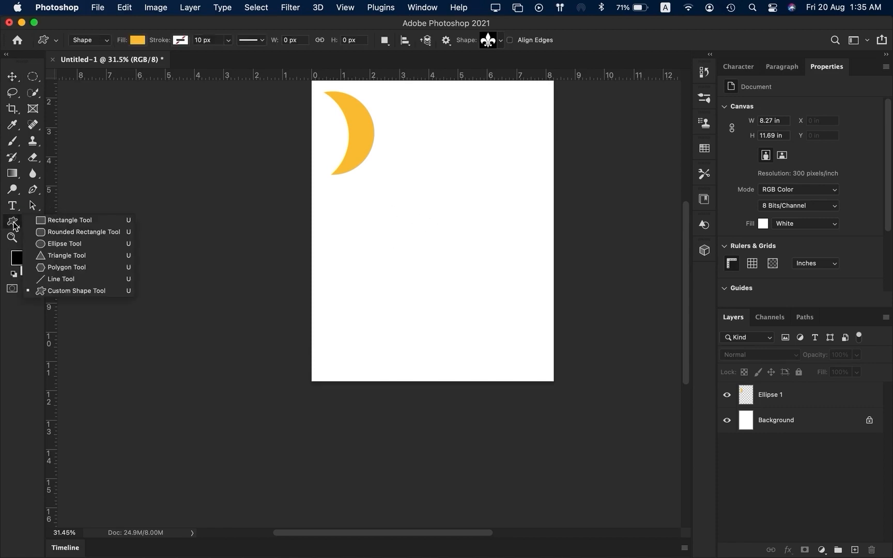
{"action": "left_click", "coordinate": [42, 288]}
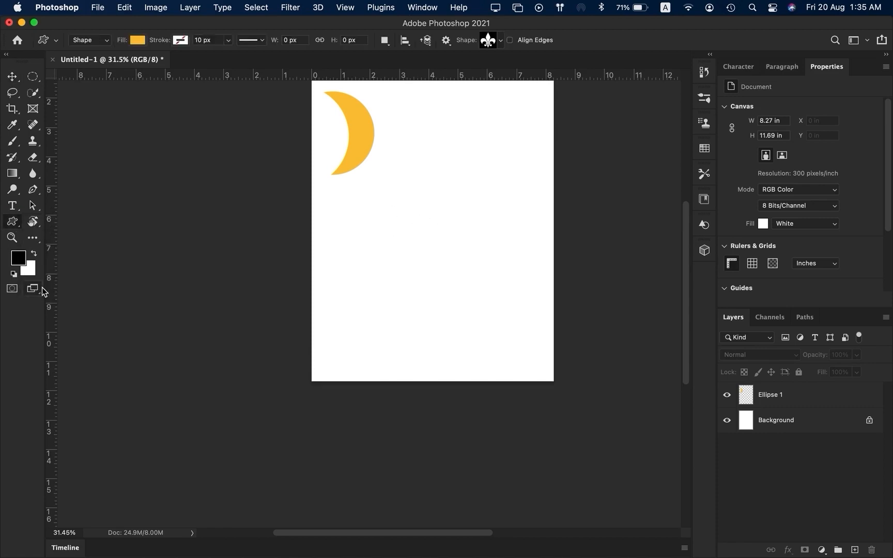
{"action": "left_click", "coordinate": [497, 45]}
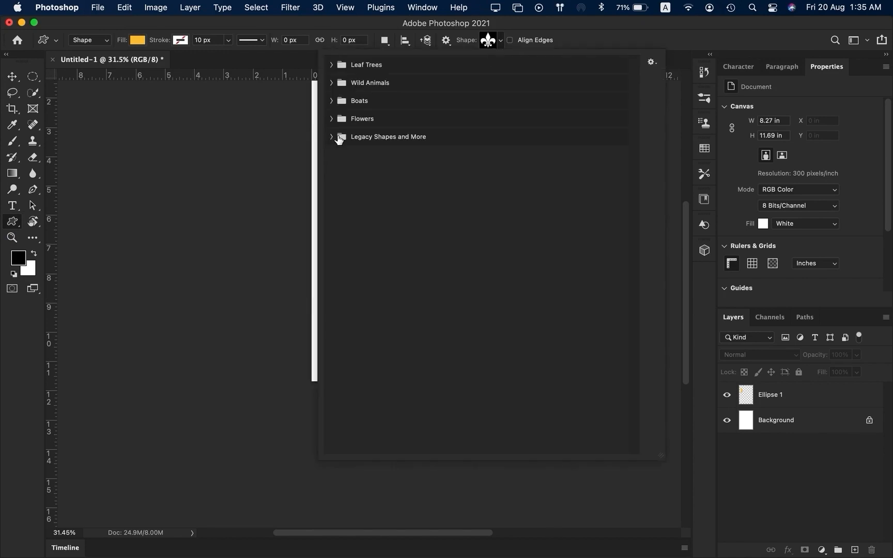
{"action": "left_click", "coordinate": [330, 138]}
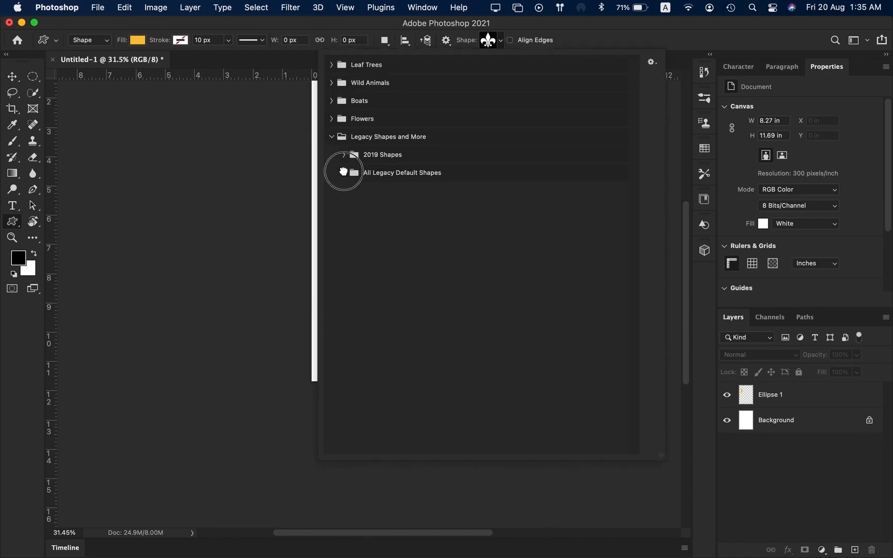
{"action": "left_click", "coordinate": [344, 173]}
{"action": "left_click", "coordinate": [356, 191]}
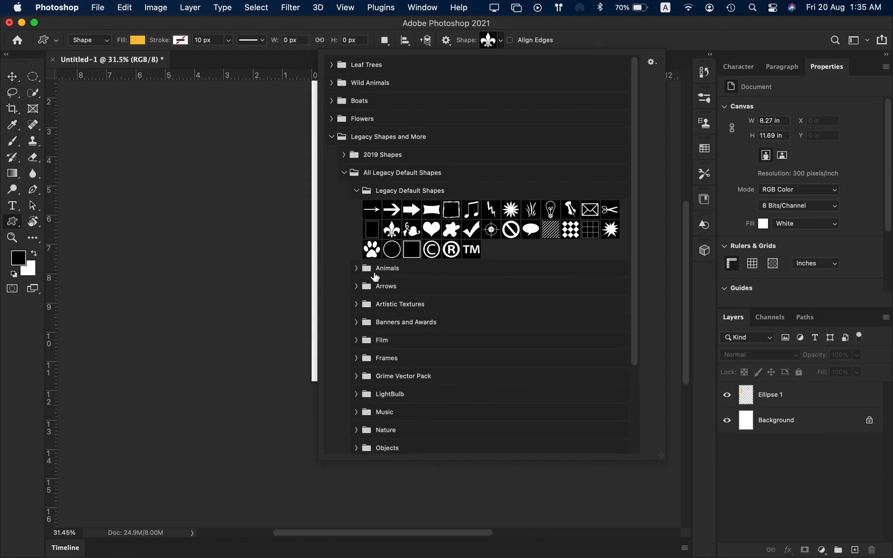
{"action": "left_click", "coordinate": [433, 232]}
{"action": "left_click", "coordinate": [564, 26]}
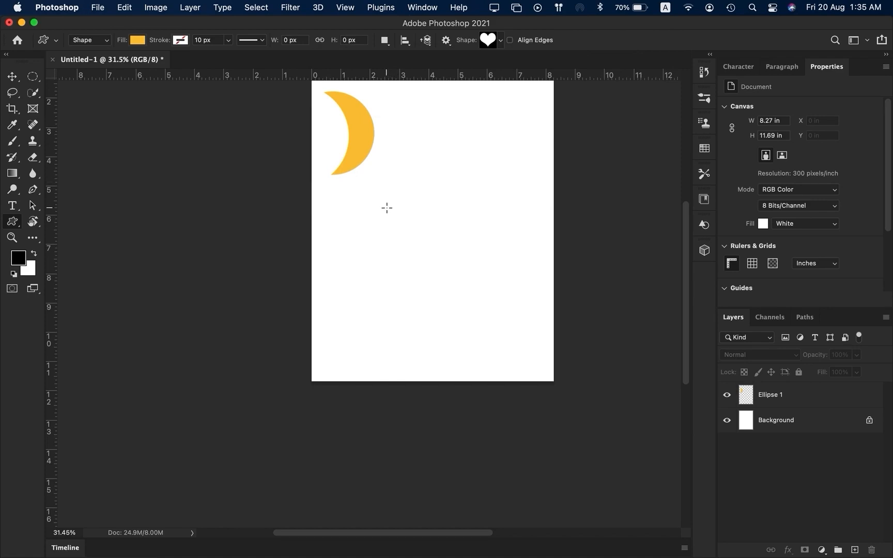
Draw an orange heart about 1272 by 1108 px and move it to the page's horizontal centre, below the crescent
{"action": "left_click_drag", "start_coordinate": [394, 238], "coordinate": [518, 381]}
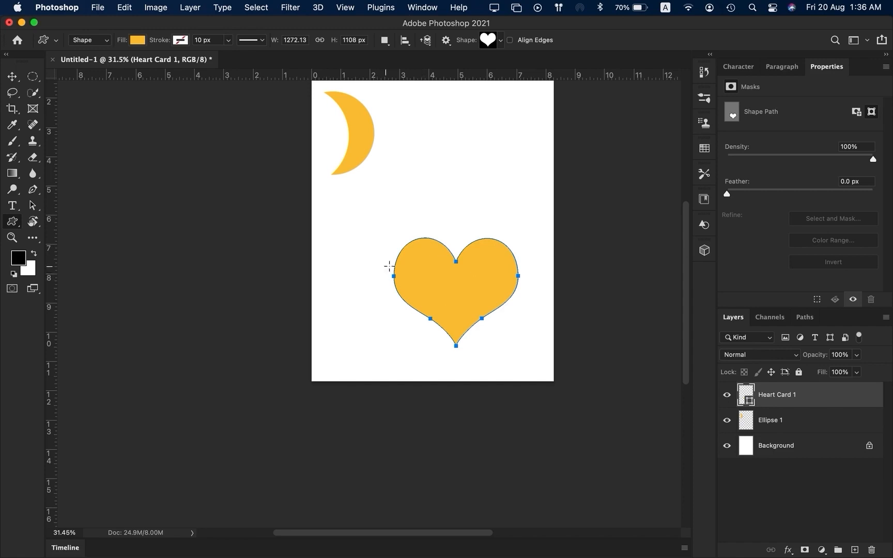
{"action": "left_click", "coordinate": [10, 77]}
{"action": "left_click_drag", "start_coordinate": [478, 279], "coordinate": [437, 260]}
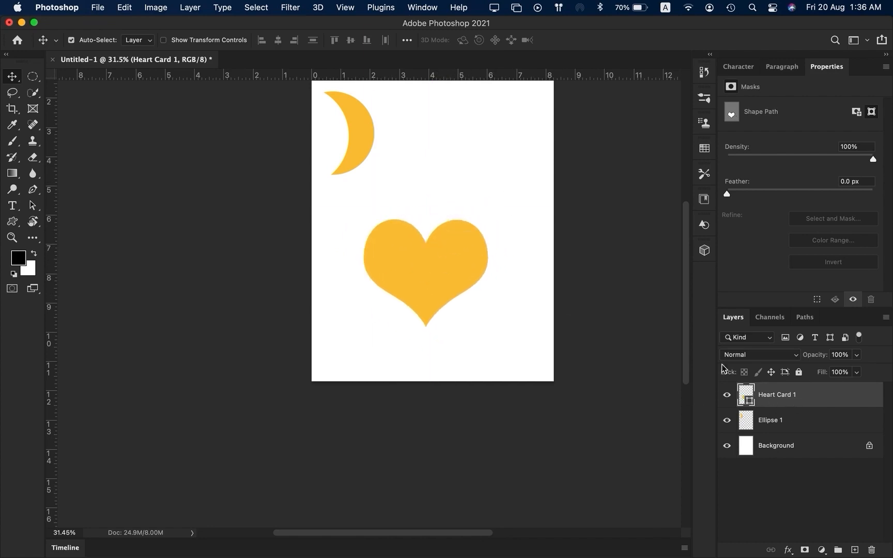
{"action": "left_click", "coordinate": [537, 200]}
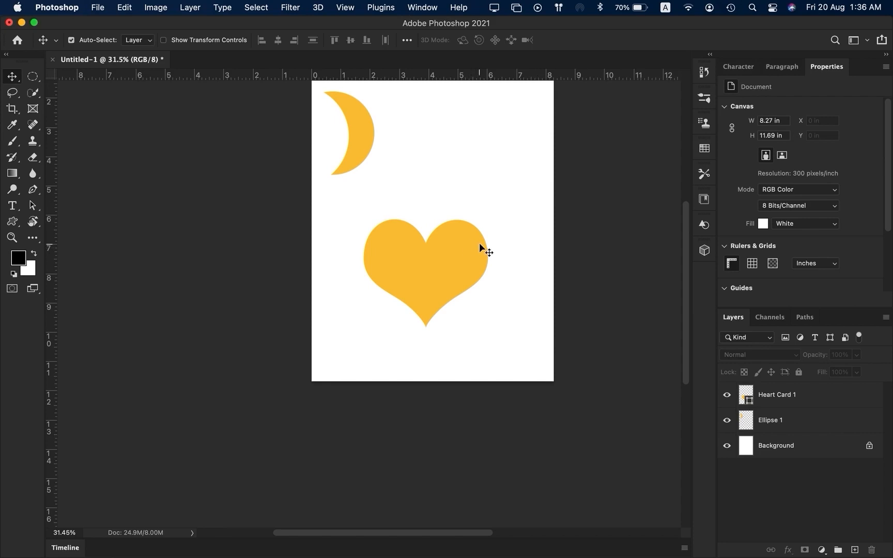
{"action": "left_click_drag", "start_coordinate": [454, 251], "coordinate": [461, 243]}
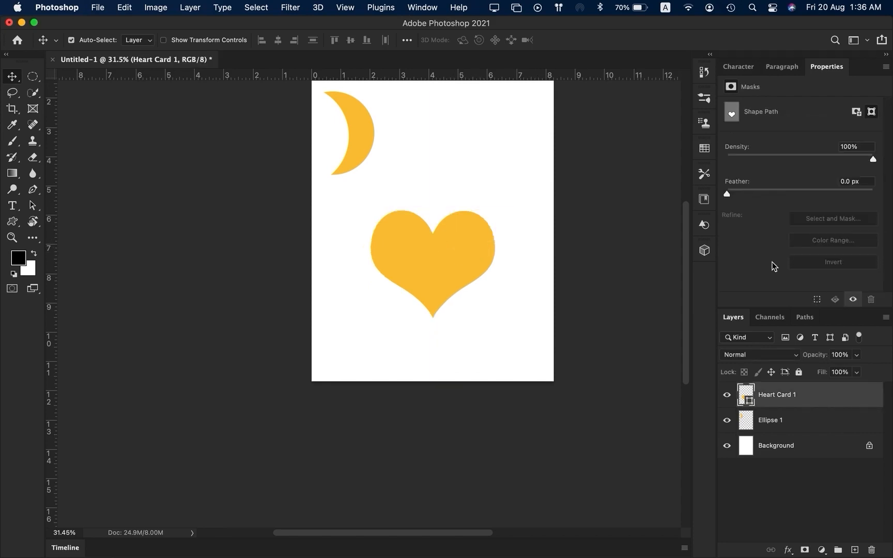
Rasterize the heart's shape layer
{"action": "right_click", "coordinate": [796, 395]}
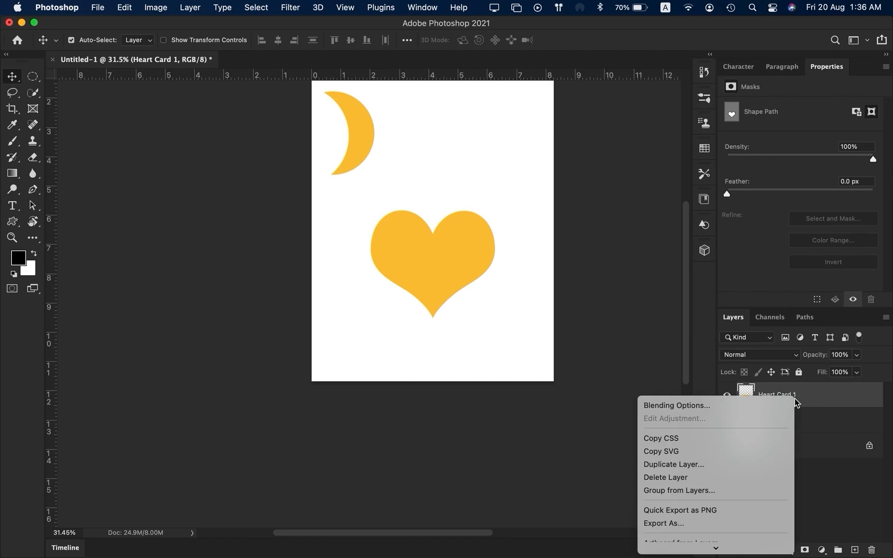
{"action": "mouse_move", "coordinate": [747, 552]}
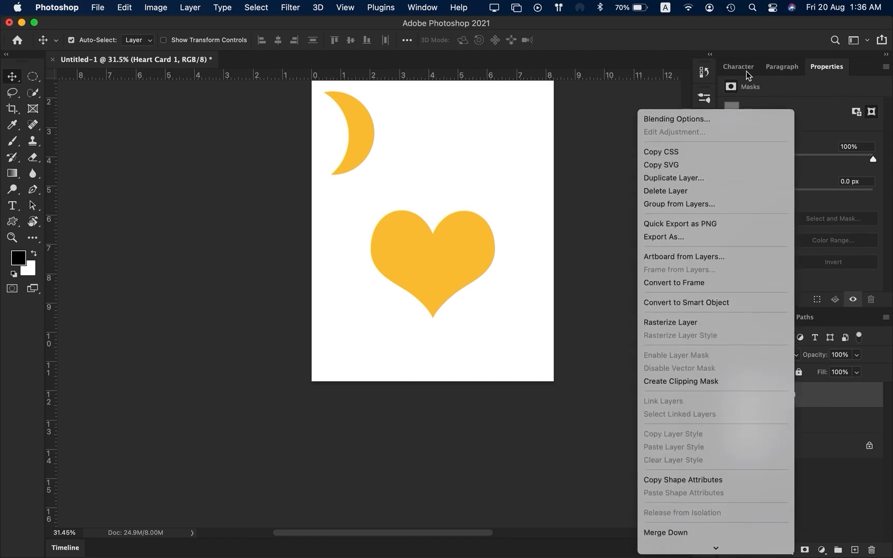
{"action": "left_click", "coordinate": [658, 323]}
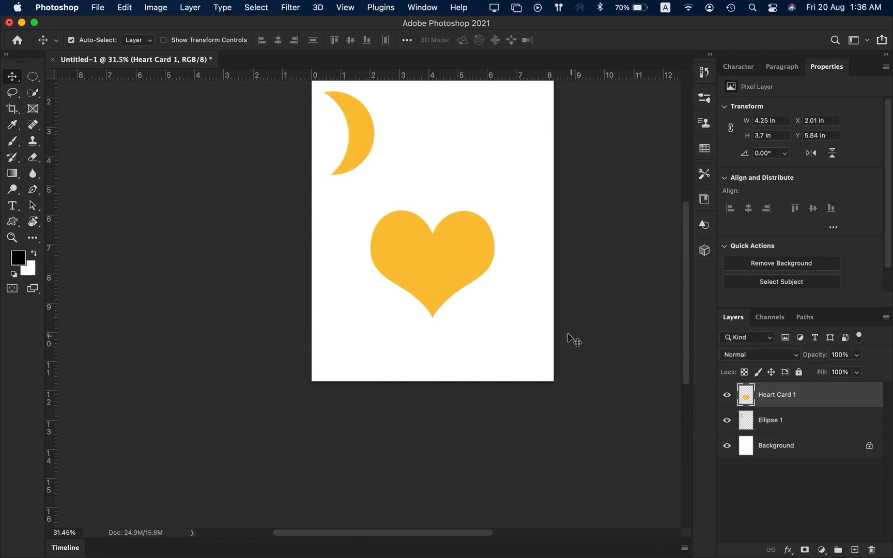
Start a Pen tool path at the heart's upper notch and fit its first curve over the right lobe to the right edge
{"action": "left_click", "coordinate": [534, 334]}
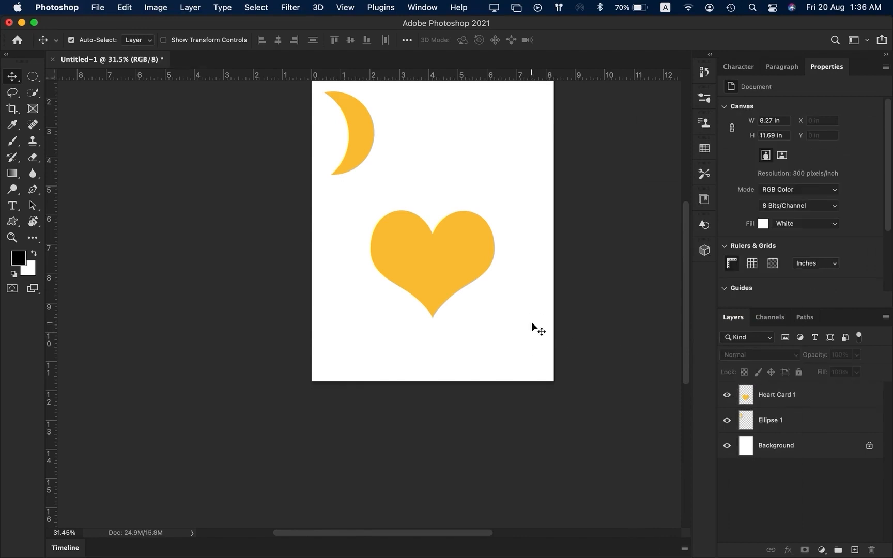
{"action": "key", "text": "p"}
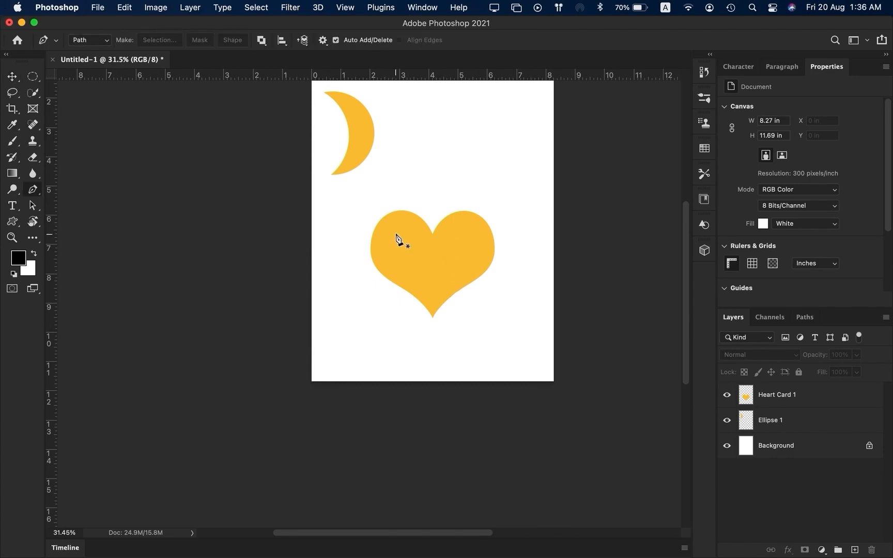
{"action": "scroll", "coordinate": [376, 233], "scroll_direction": "up", "scroll_amount": 5}
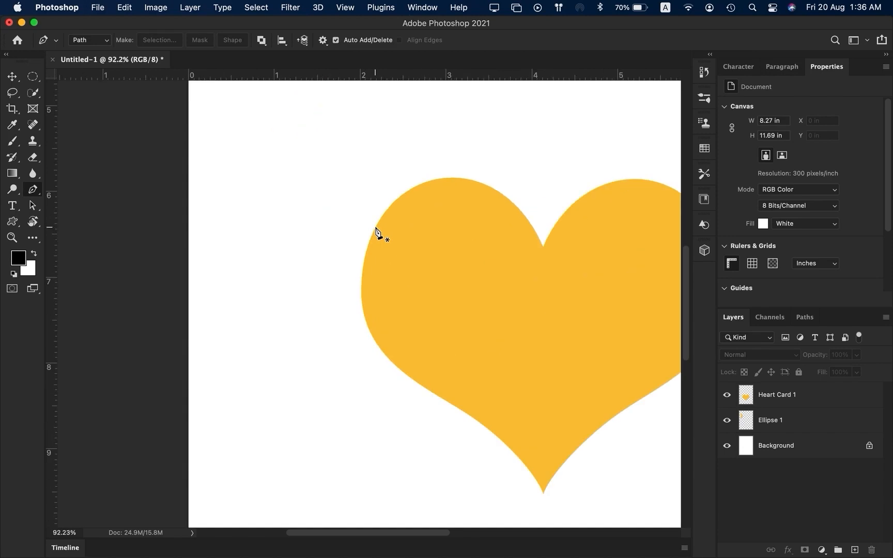
{"action": "scroll", "coordinate": [377, 230], "scroll_direction": "down", "scroll_amount": 4}
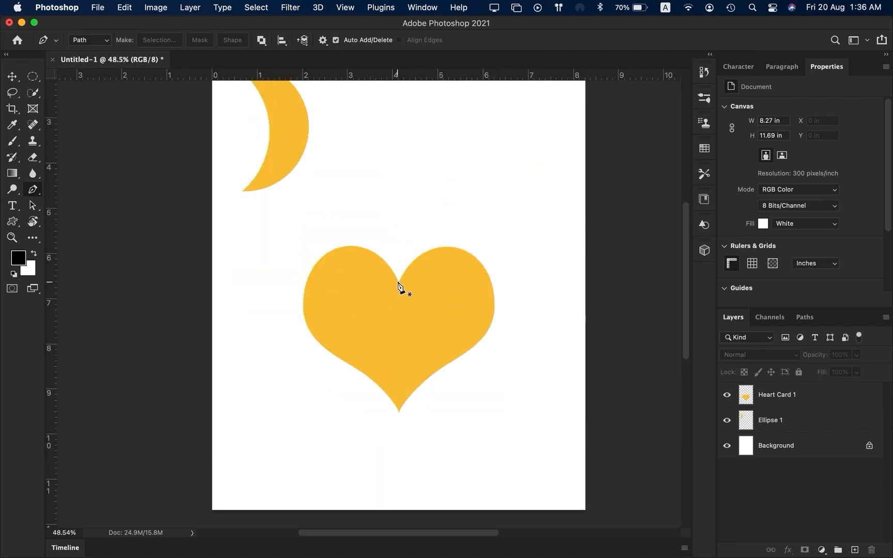
{"action": "left_click", "coordinate": [398, 281]}
{"action": "left_click_drag", "start_coordinate": [393, 344], "coordinate": [398, 346]}
{"action": "left_click", "coordinate": [492, 288]}
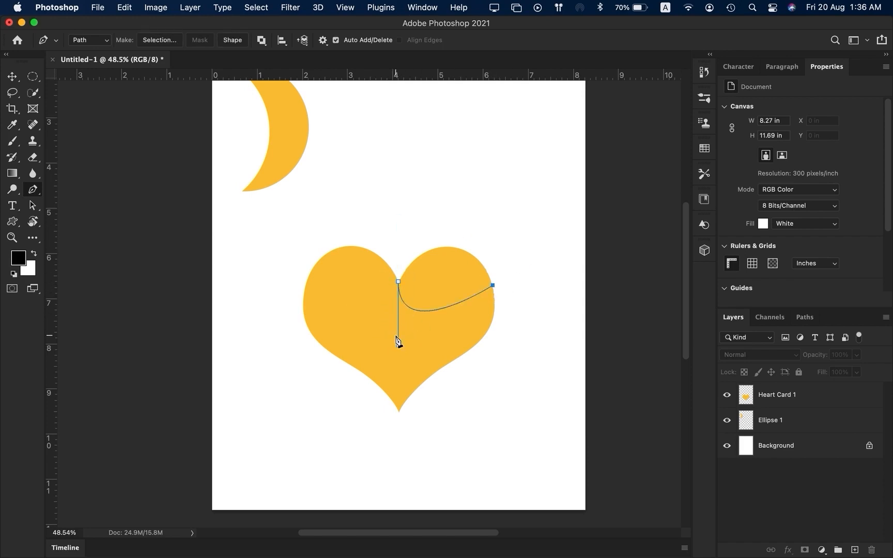
{"action": "left_click_drag", "start_coordinate": [398, 346], "coordinate": [448, 205]}
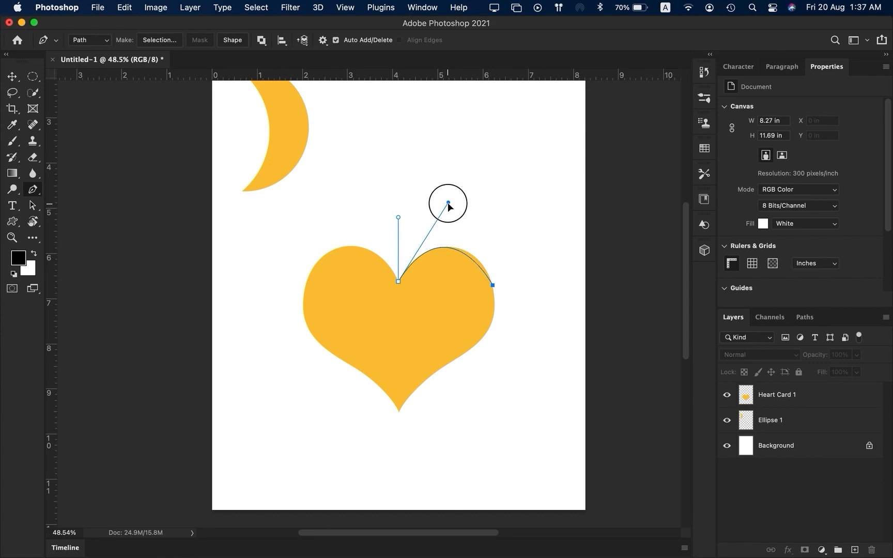
{"action": "left_click_drag", "start_coordinate": [493, 287], "coordinate": [490, 279]}
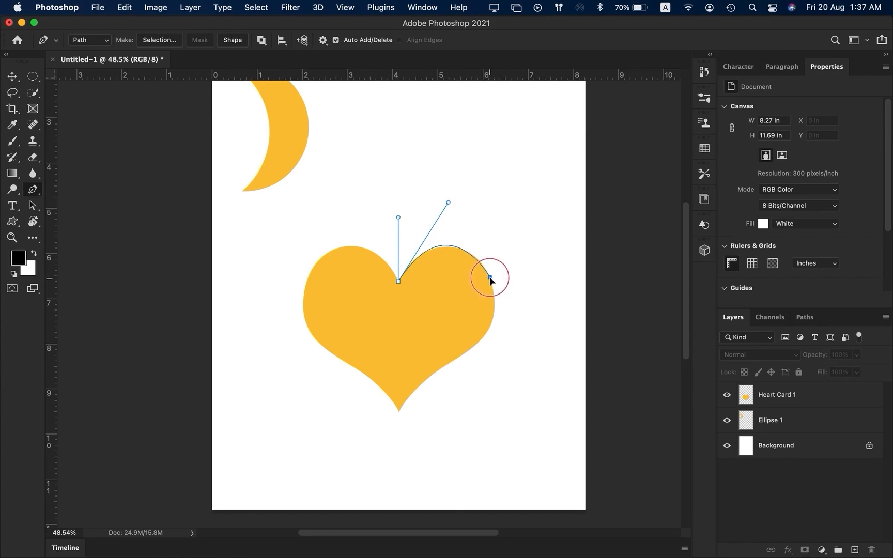
{"action": "left_click_drag", "start_coordinate": [448, 203], "coordinate": [449, 207]}
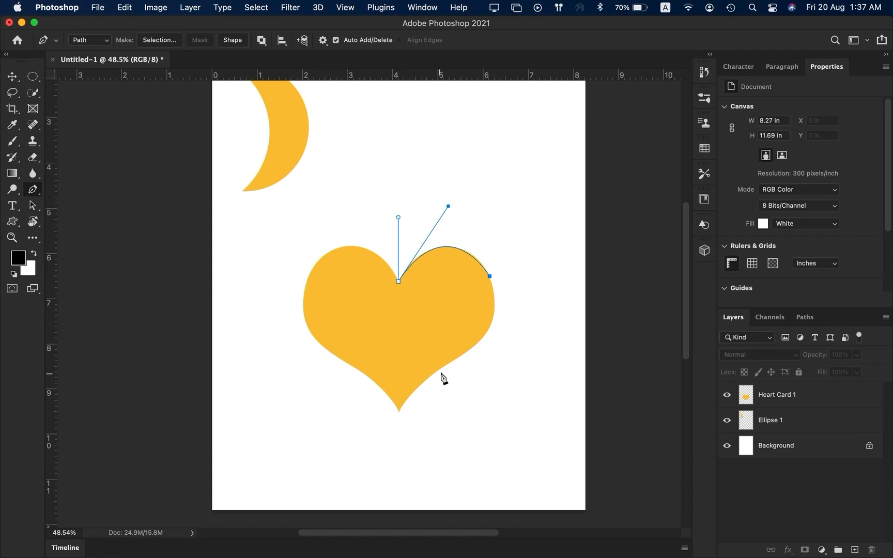
Continue the path down the heart's lower right side to the bottom tip, fitting the curves to the edge
{"action": "left_click_drag", "start_coordinate": [457, 359], "coordinate": [401, 388]}
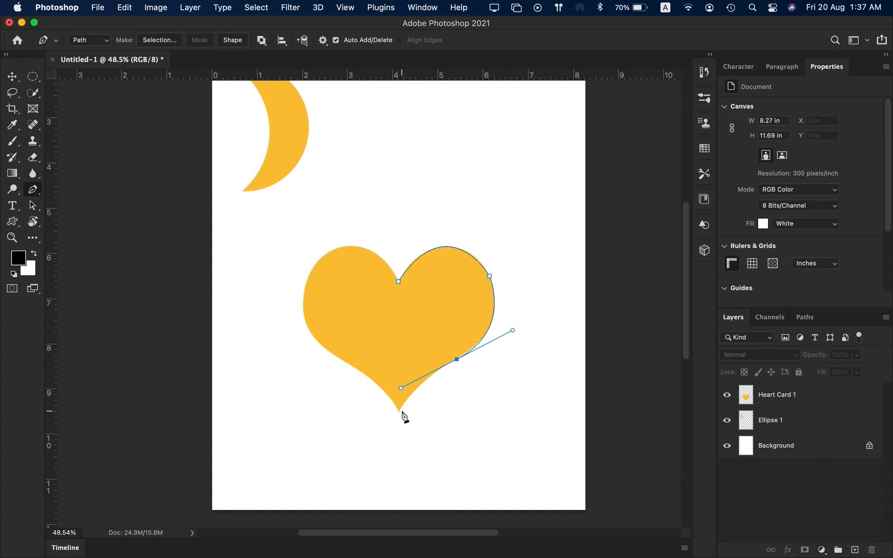
{"action": "left_click", "coordinate": [401, 411]}
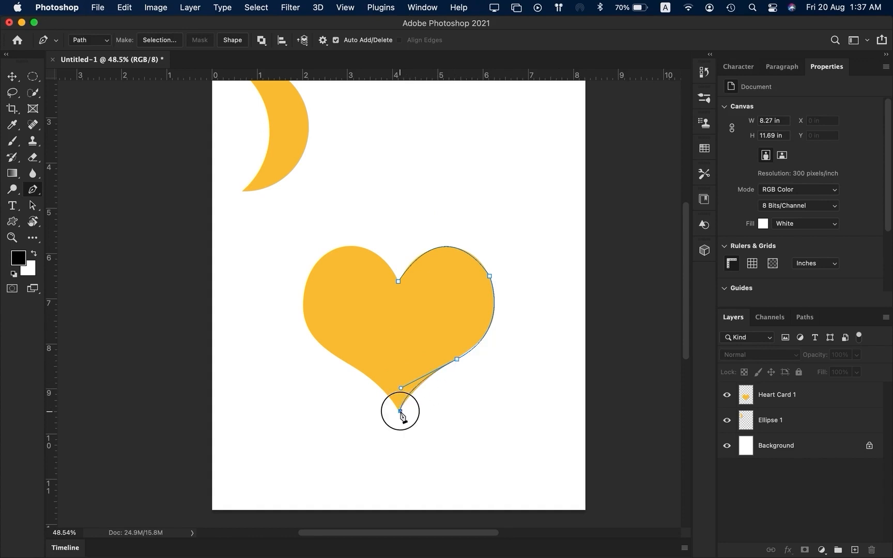
{"action": "left_click_drag", "start_coordinate": [401, 388], "coordinate": [403, 391]}
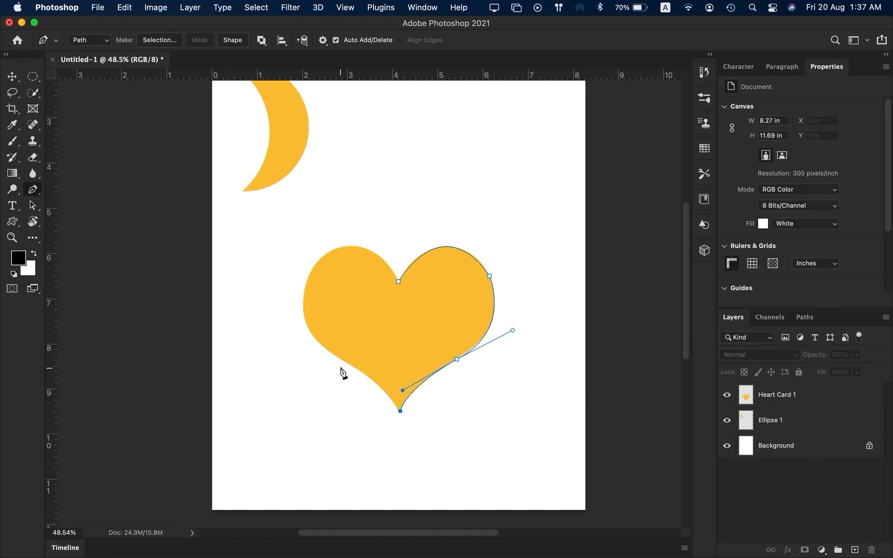
Continue the path from the bottom tip up the heart's left side, adjusting the anchor and handle to follow the edge
{"action": "left_click_drag", "start_coordinate": [343, 363], "coordinate": [309, 350]}
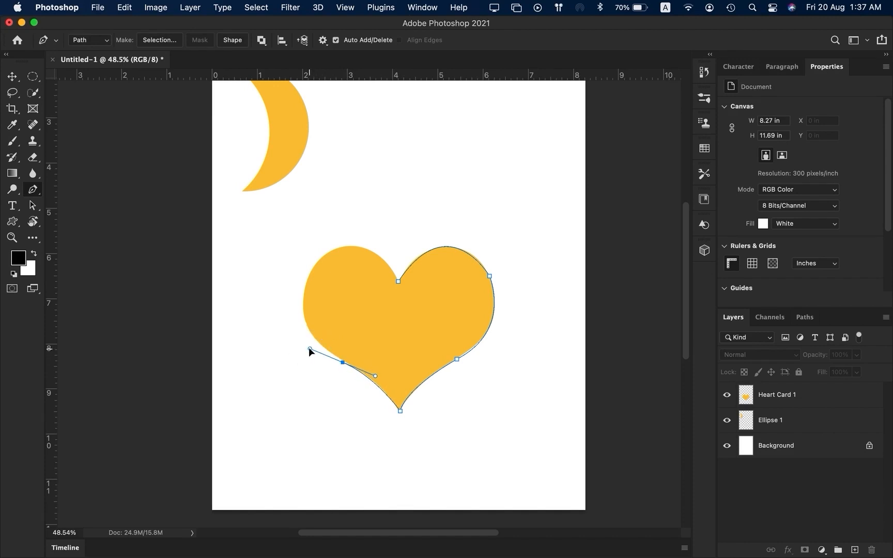
{"action": "left_click", "coordinate": [307, 276]}
{"action": "left_click_drag", "start_coordinate": [310, 350], "coordinate": [286, 324]}
{"action": "left_click_drag", "start_coordinate": [309, 277], "coordinate": [308, 279]}
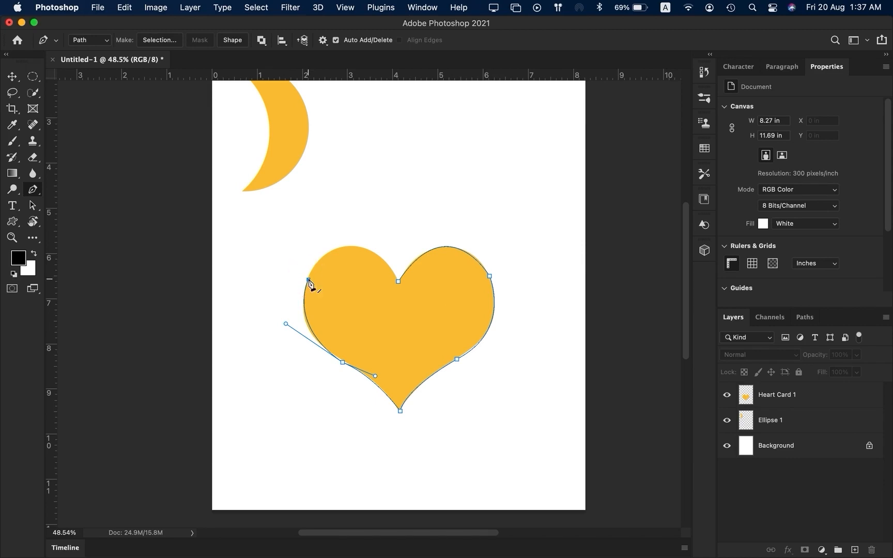
{"action": "left_click_drag", "start_coordinate": [286, 324], "coordinate": [284, 325]}
{"action": "mouse_move", "coordinate": [308, 280]}
{"action": "left_mouse_down"}
{"action": "mouse_move", "coordinate": [300, 284]}
{"action": "mouse_move", "coordinate": [308, 283]}
{"action": "left_mouse_up"}
Close the path at the upper notch and shape the last curve over the heart's left lobe
{"action": "left_click_drag", "start_coordinate": [399, 282], "coordinate": [402, 288]}
{"action": "left_click_drag", "start_coordinate": [398, 207], "coordinate": [344, 203]}
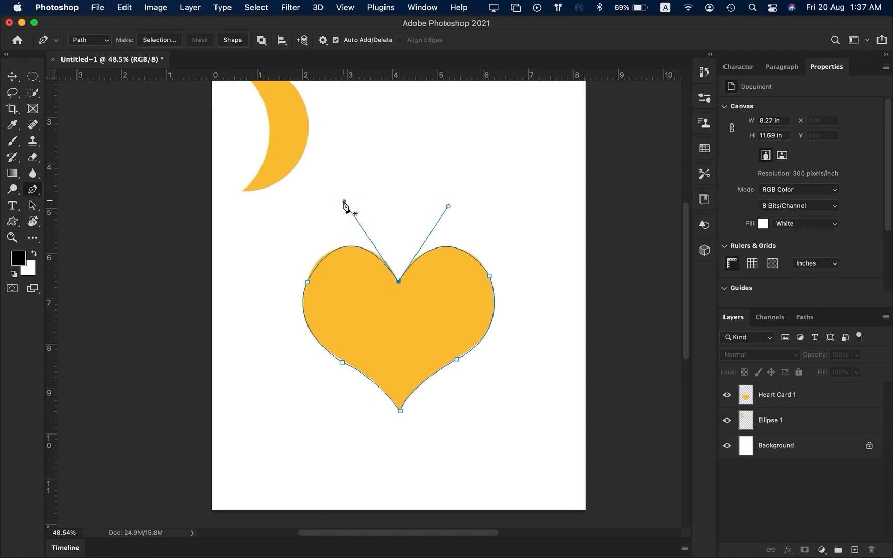